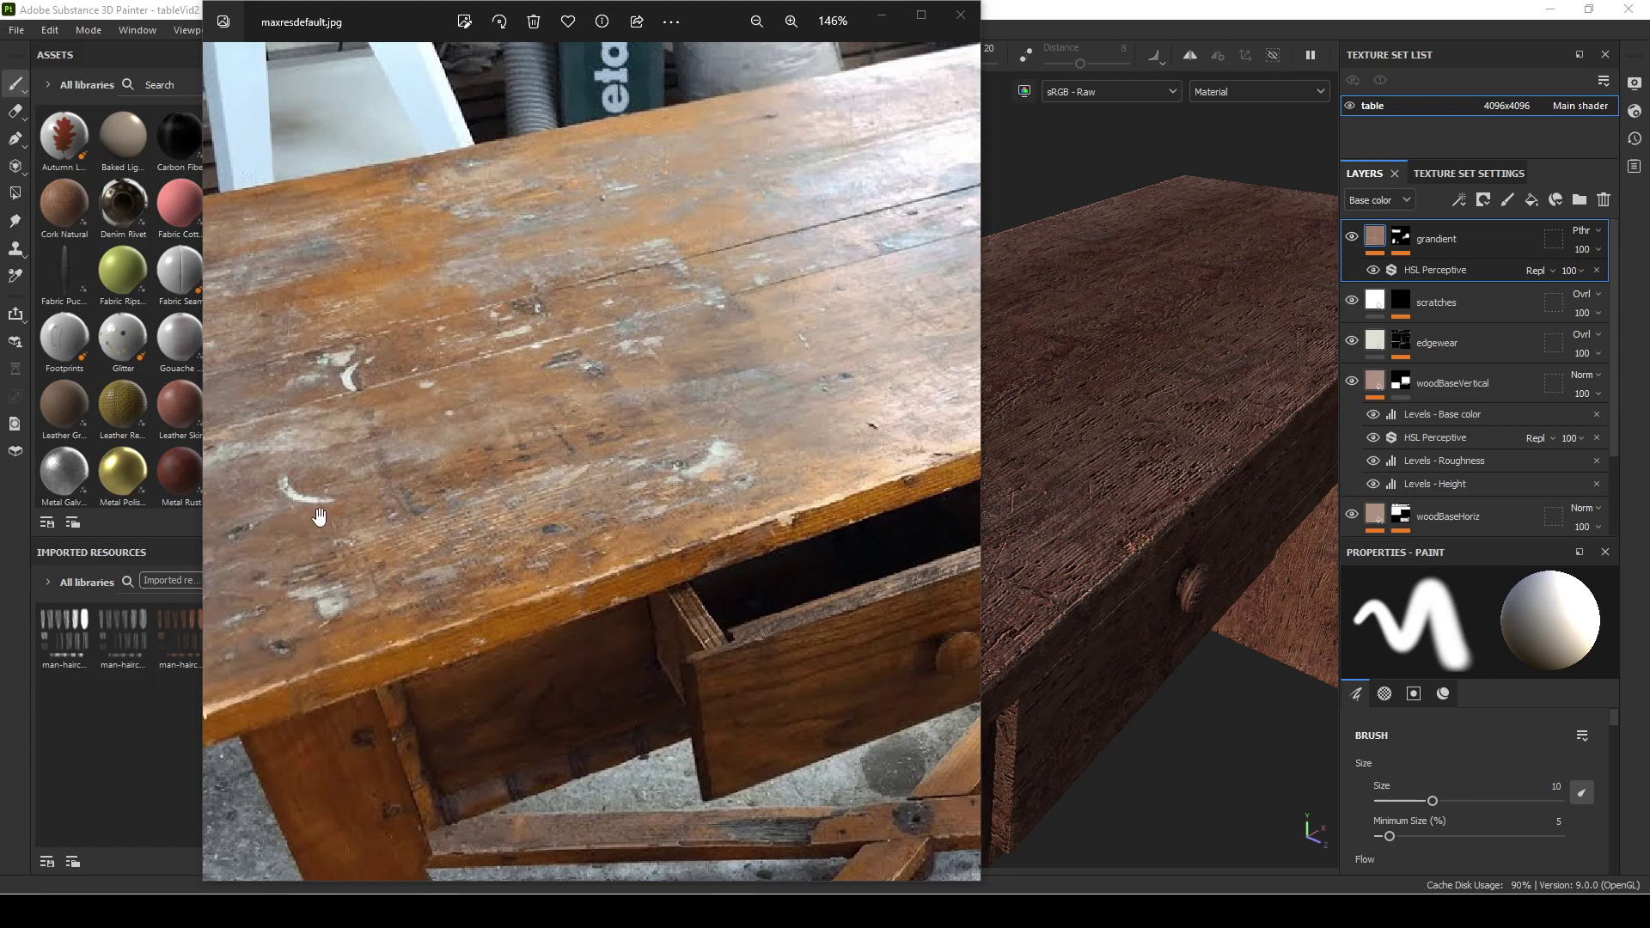
Examine the surface wear in the worn table reference photo and the coffee-stain image, minimizing both windows
scroll(713, 552, down, 1)
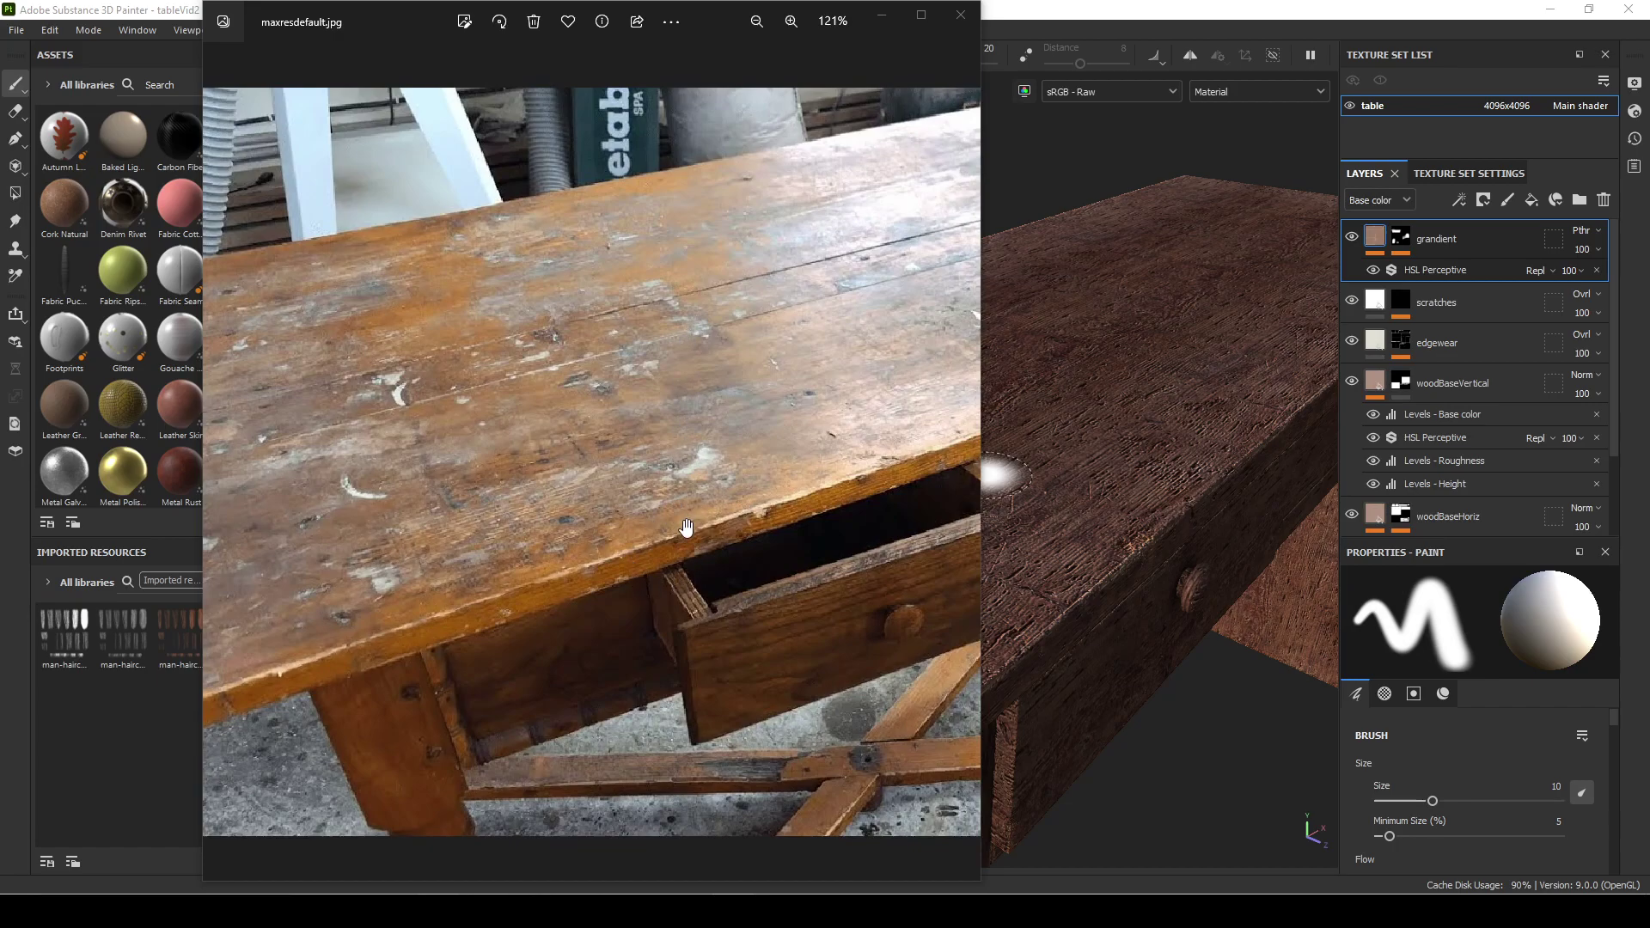
scroll(688, 525, down, 1)
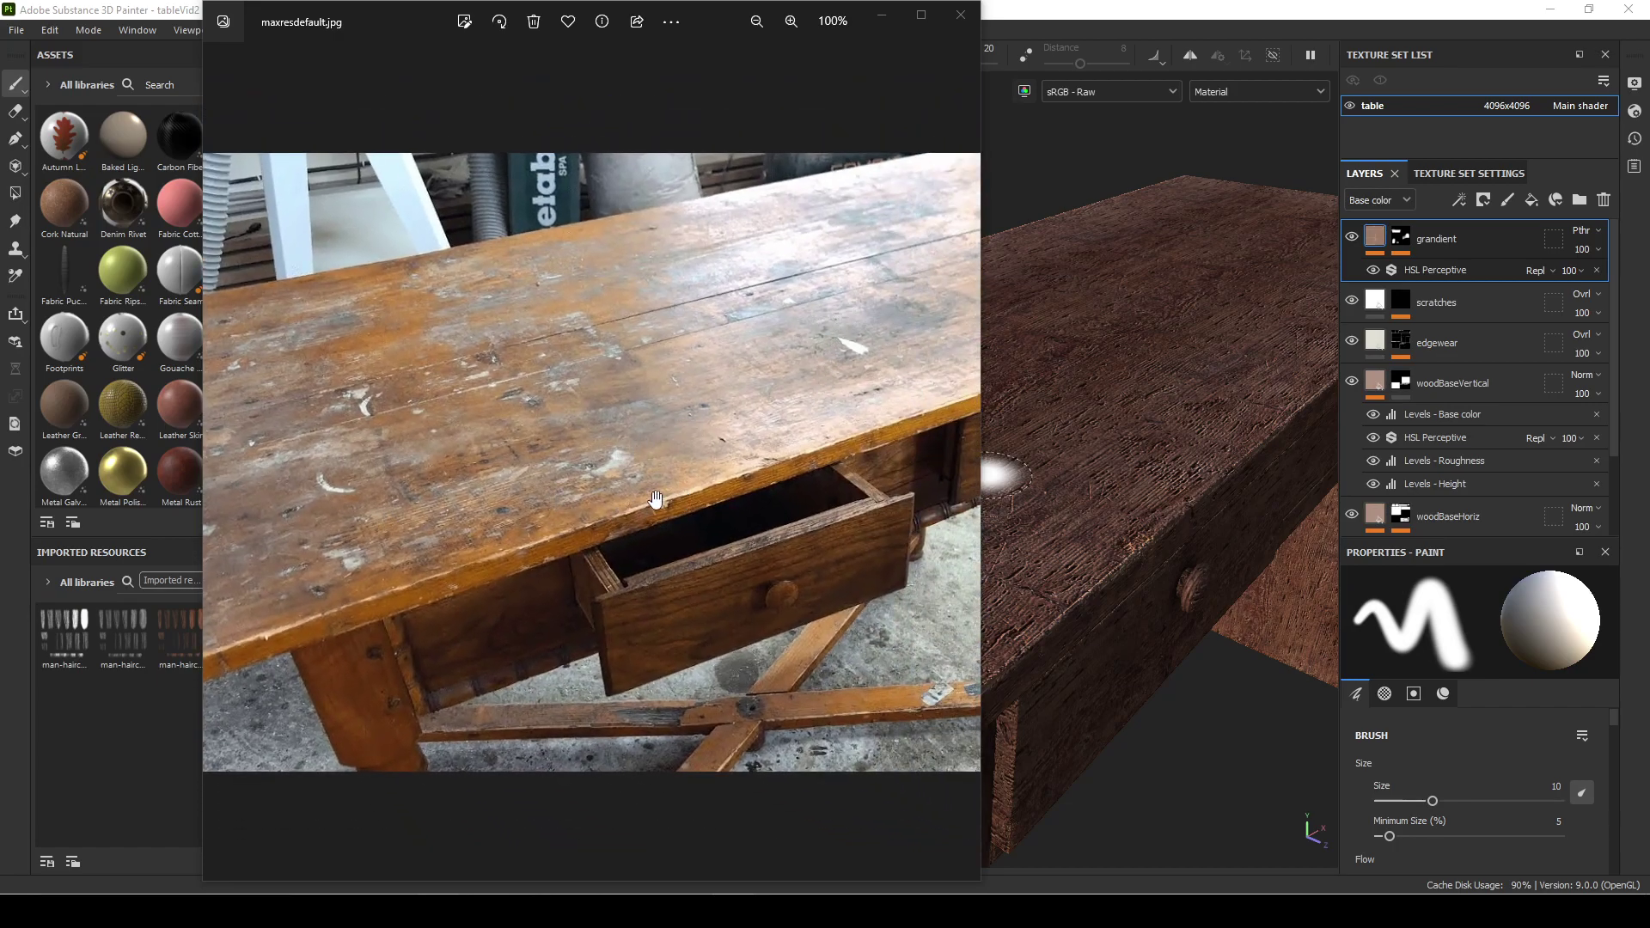
scroll(347, 443, up, 2)
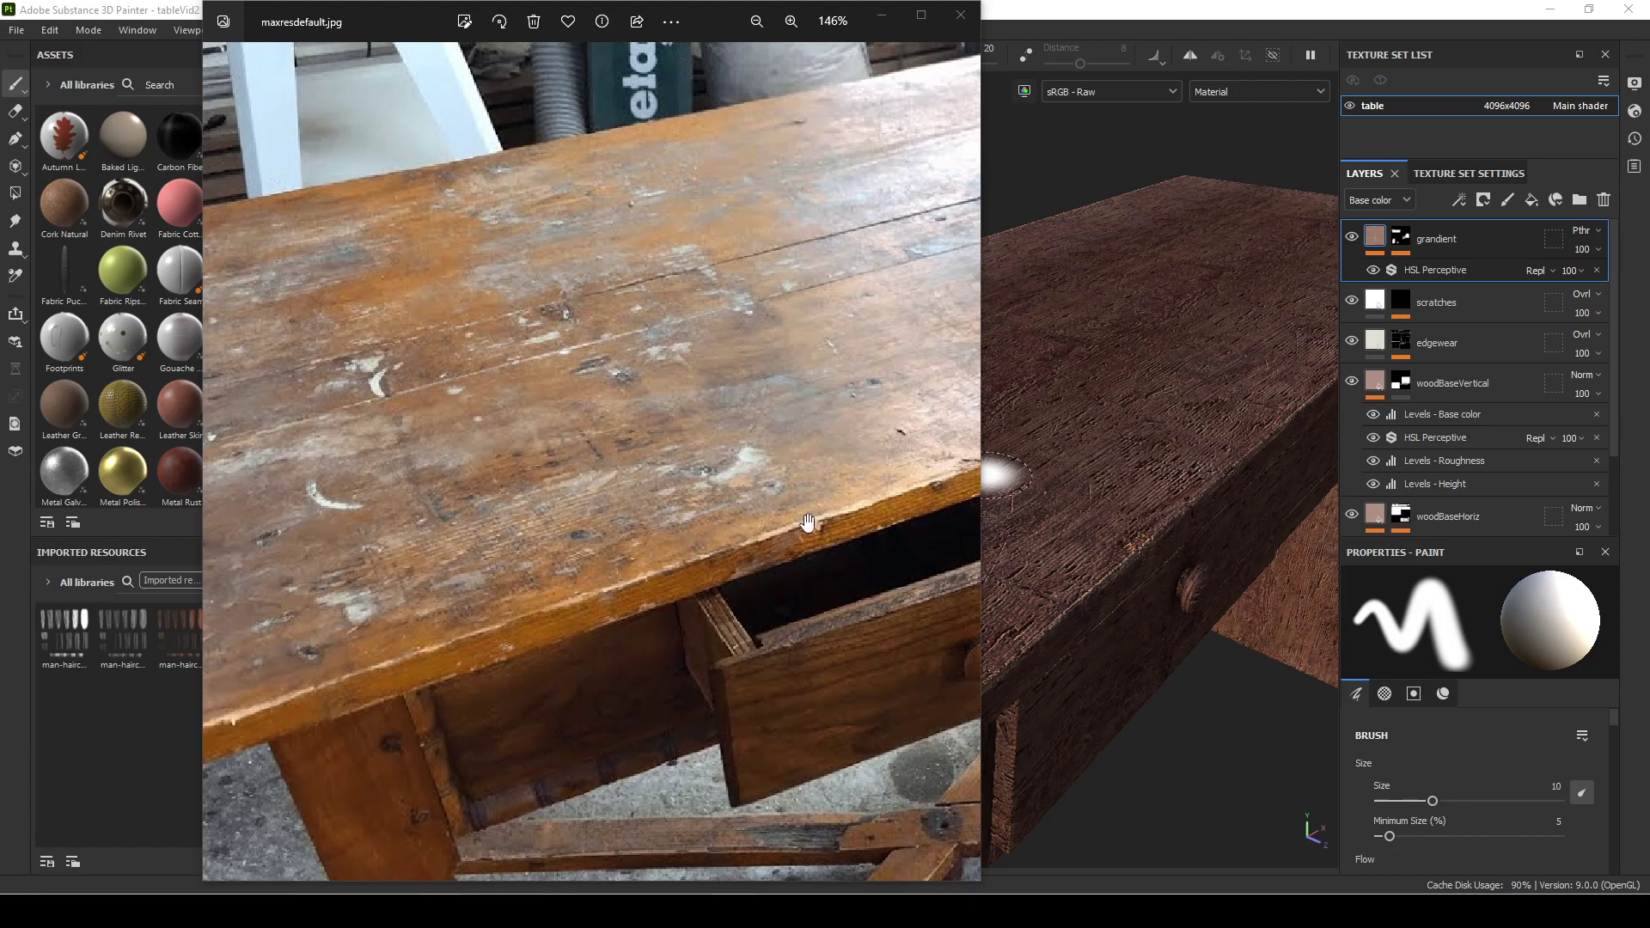
drag(518, 505, 637, 490)
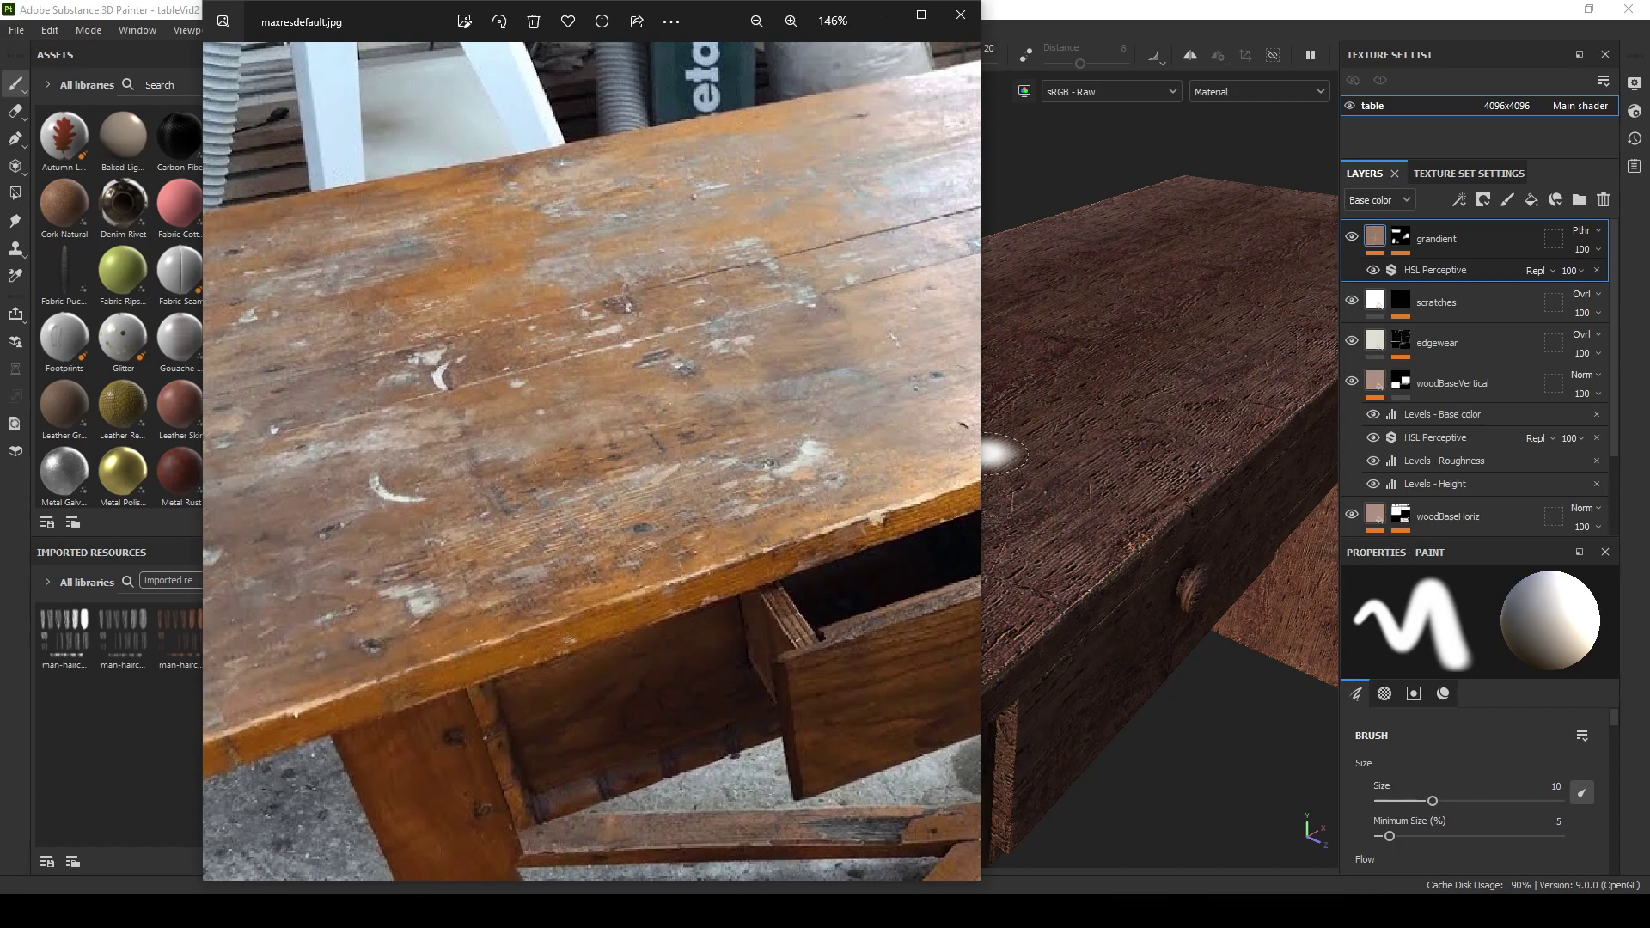
key(alt+Tab)
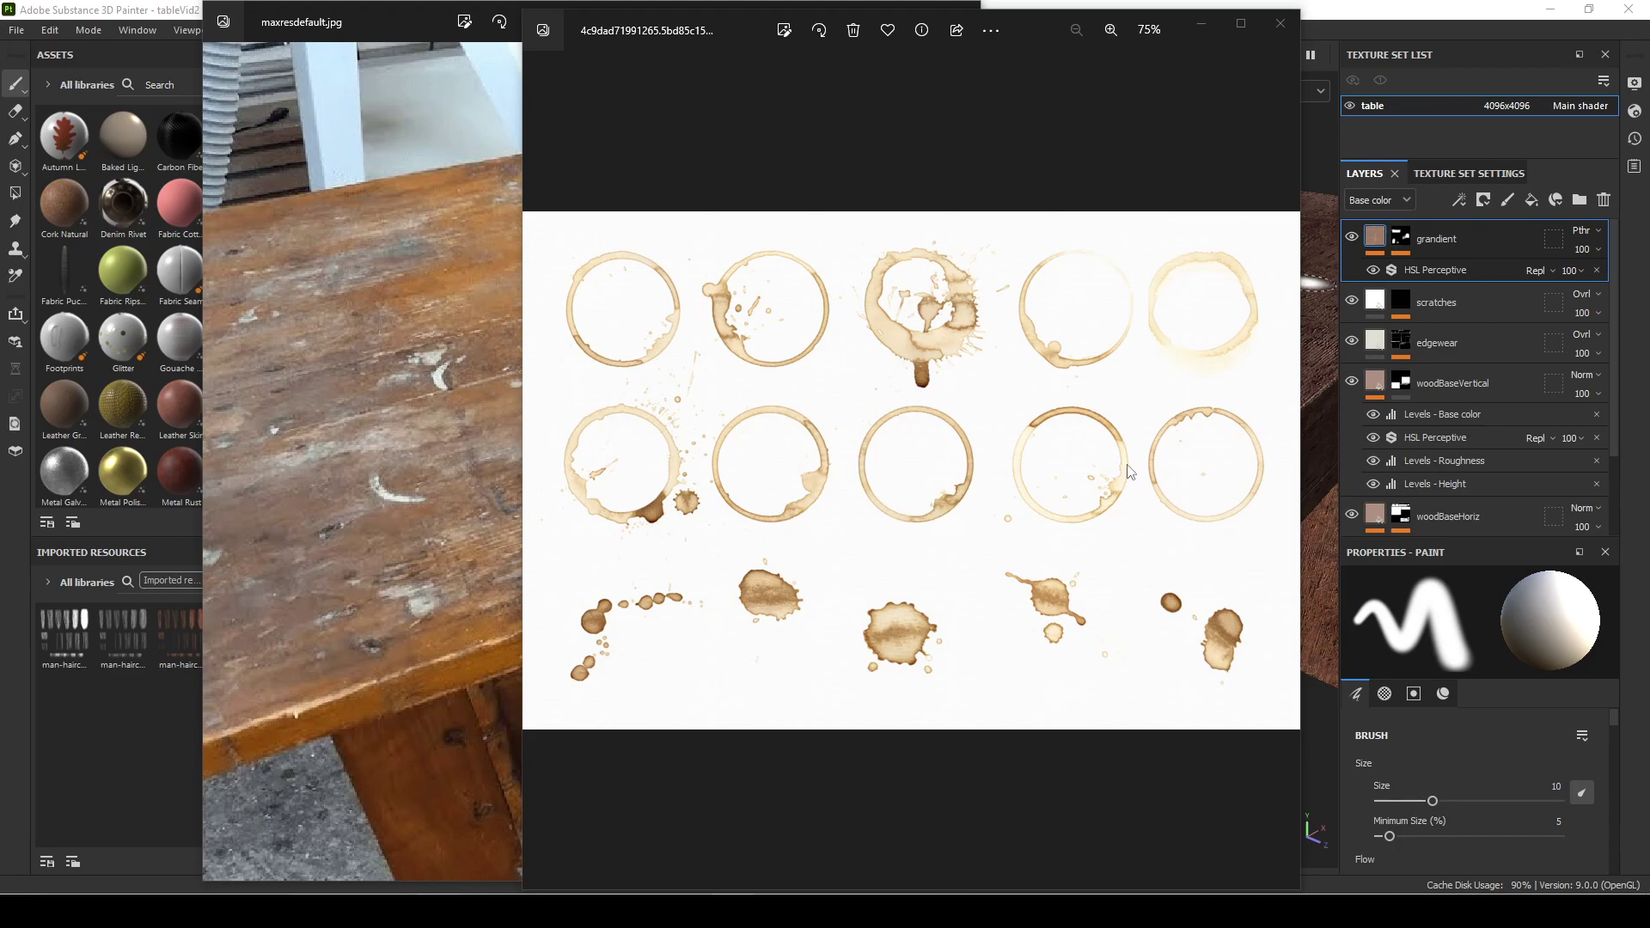
click(1203, 28)
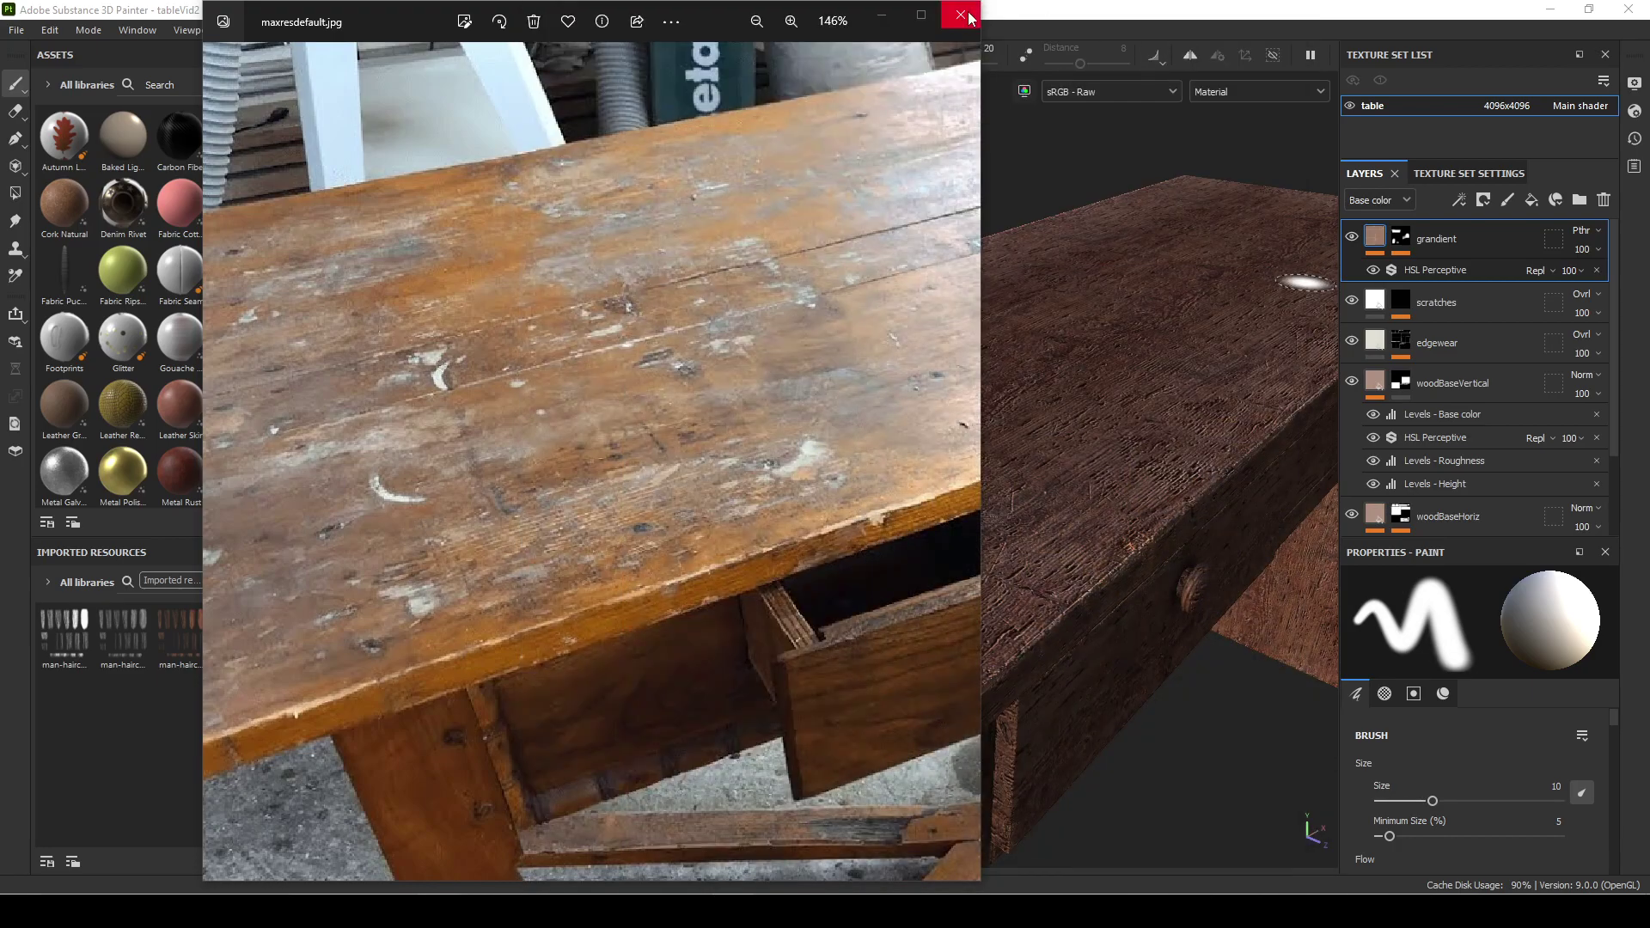
click(882, 17)
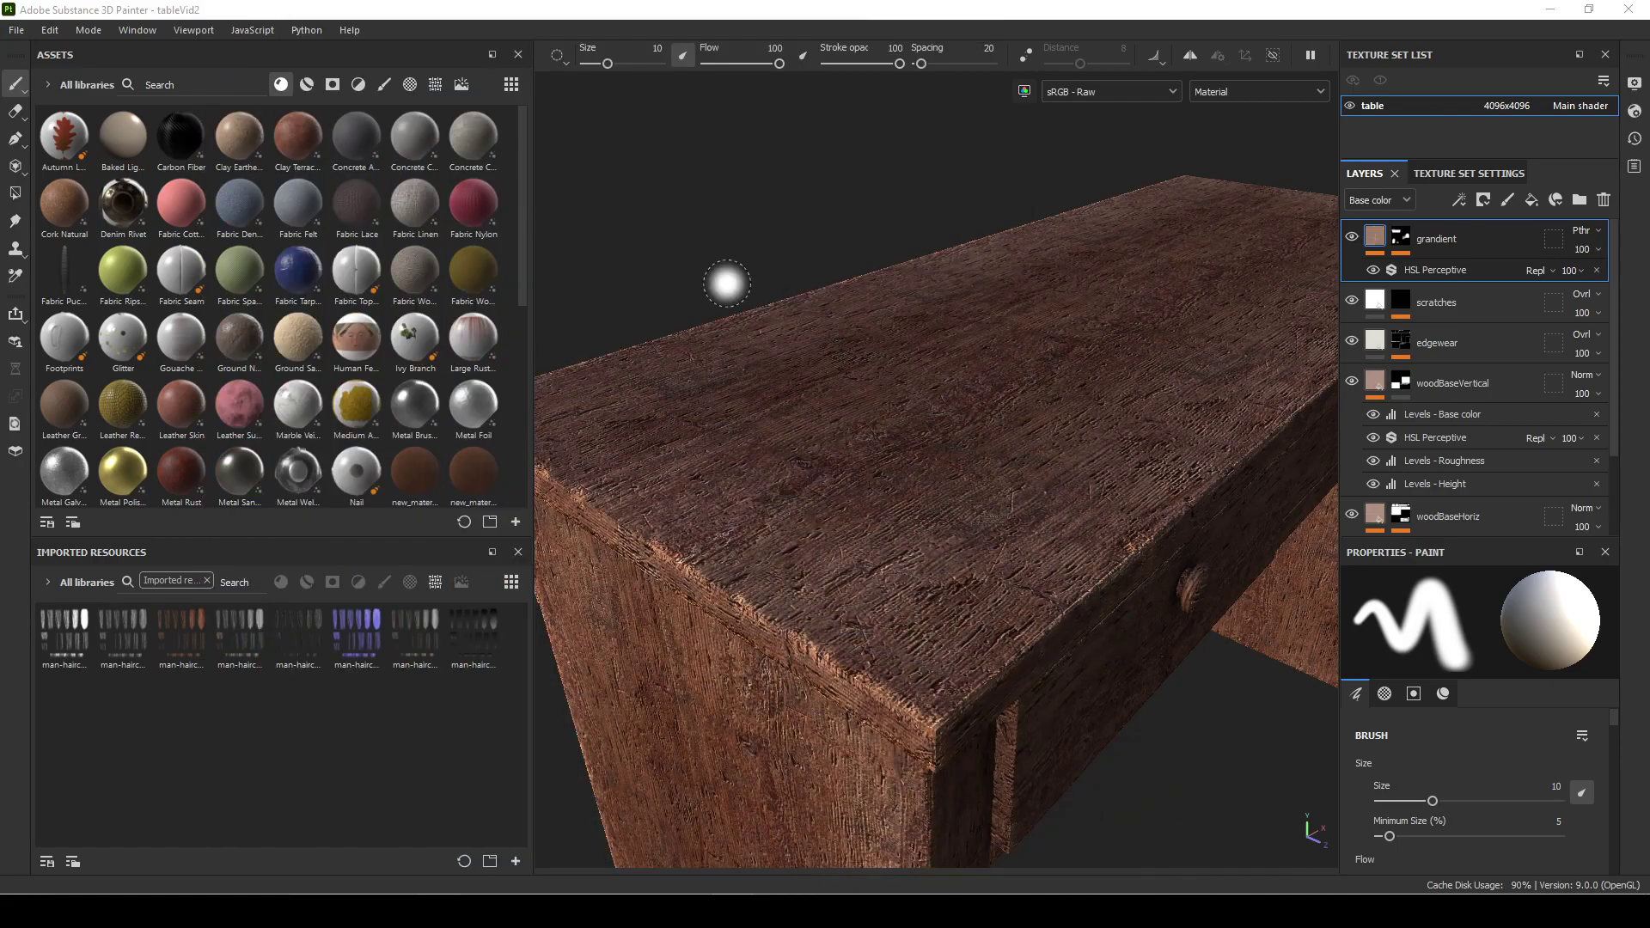
Import the coffee-stain image as a texture with the prefix "stains" into the library 'your_assets'
click(515, 862)
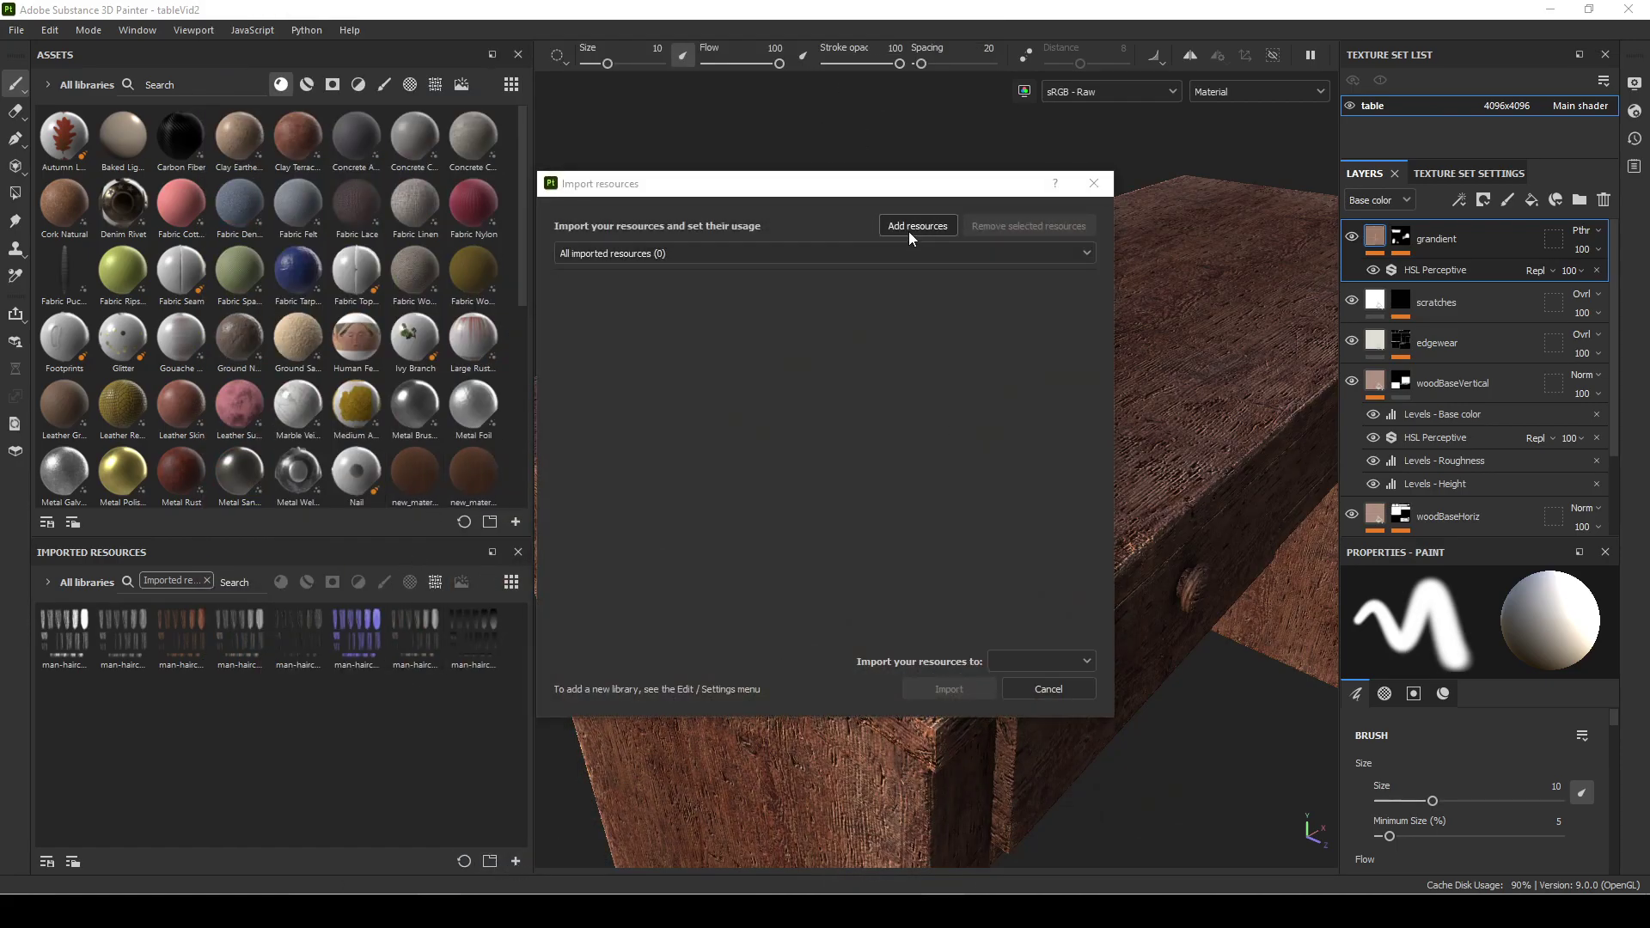
click(909, 229)
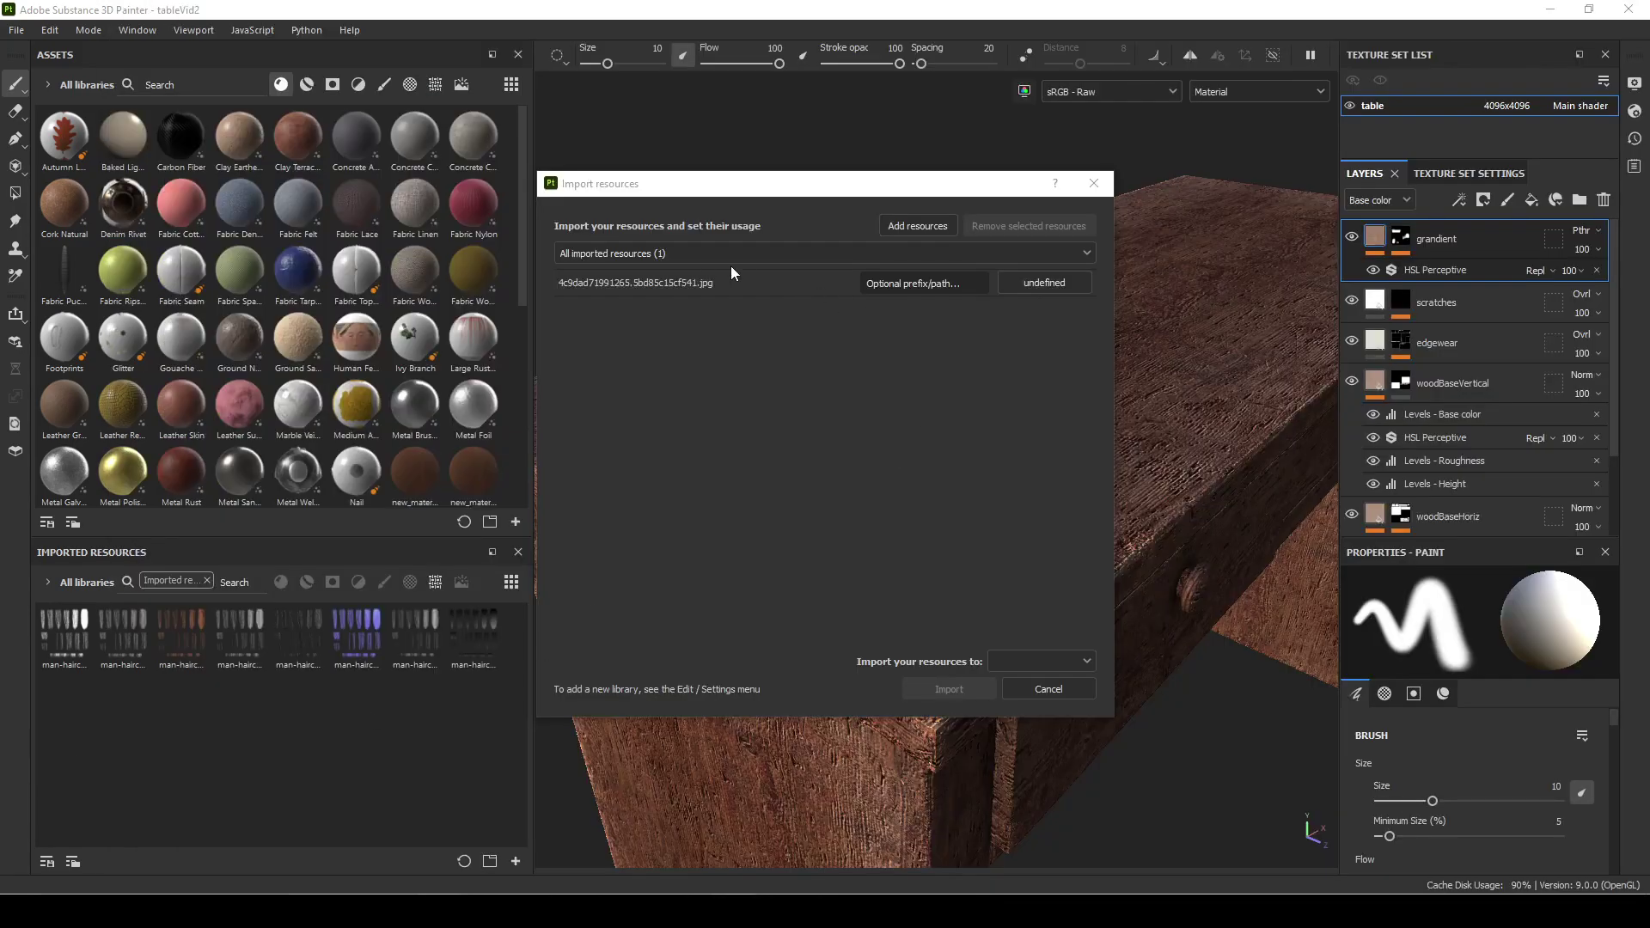
click(1054, 284)
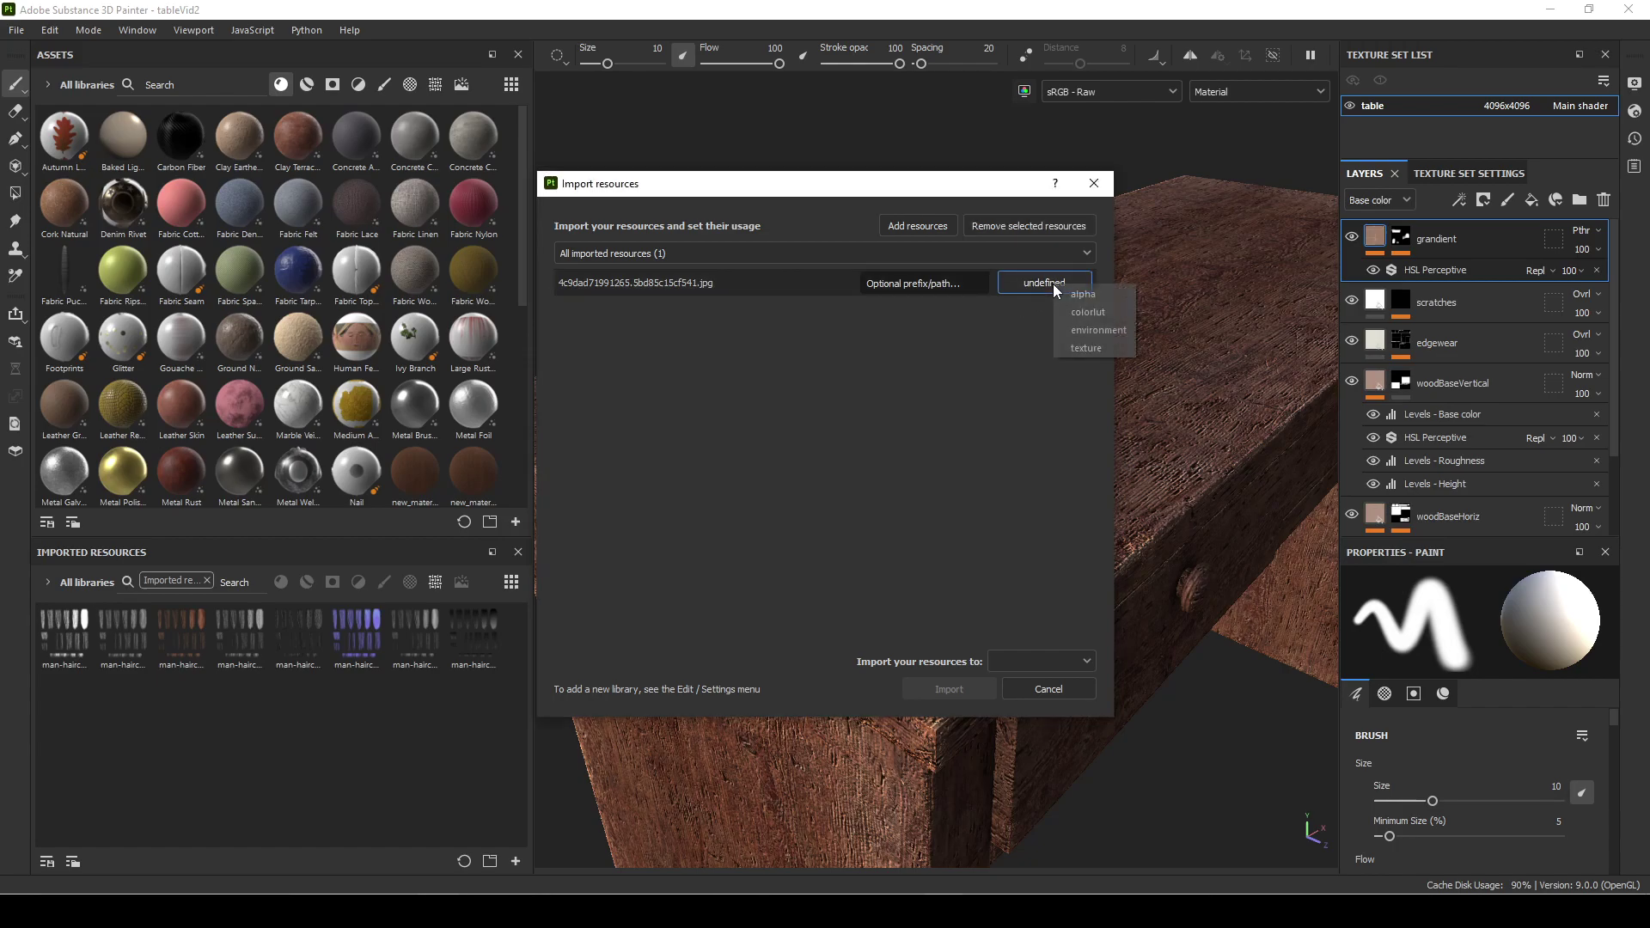
click(1105, 346)
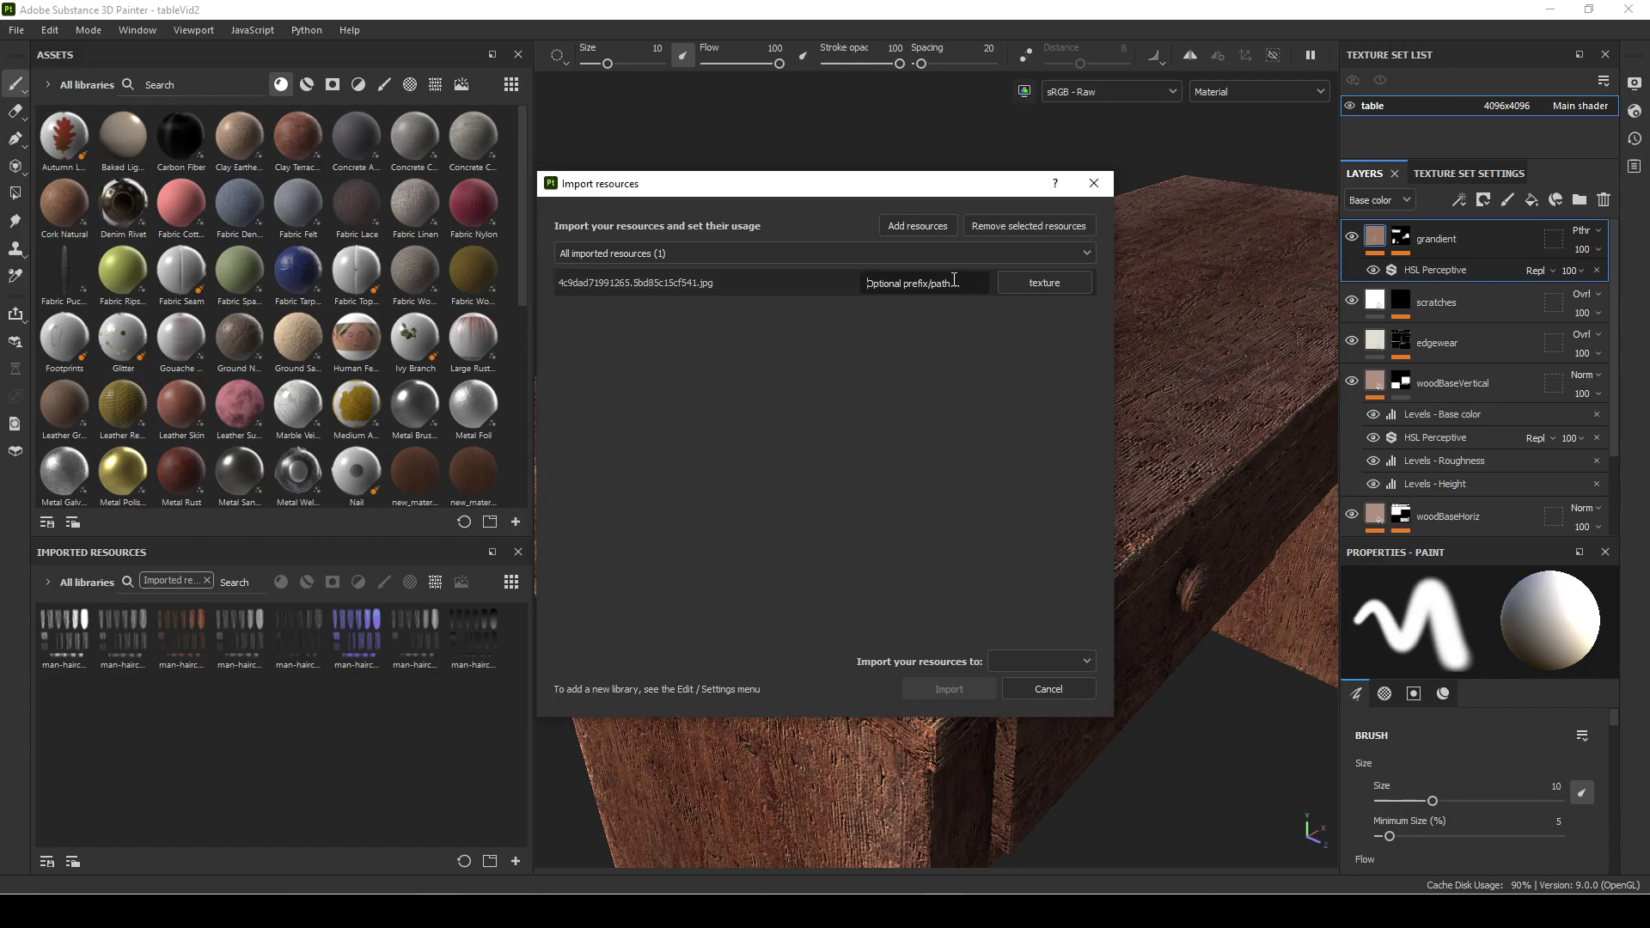
text(stains)
click(1027, 658)
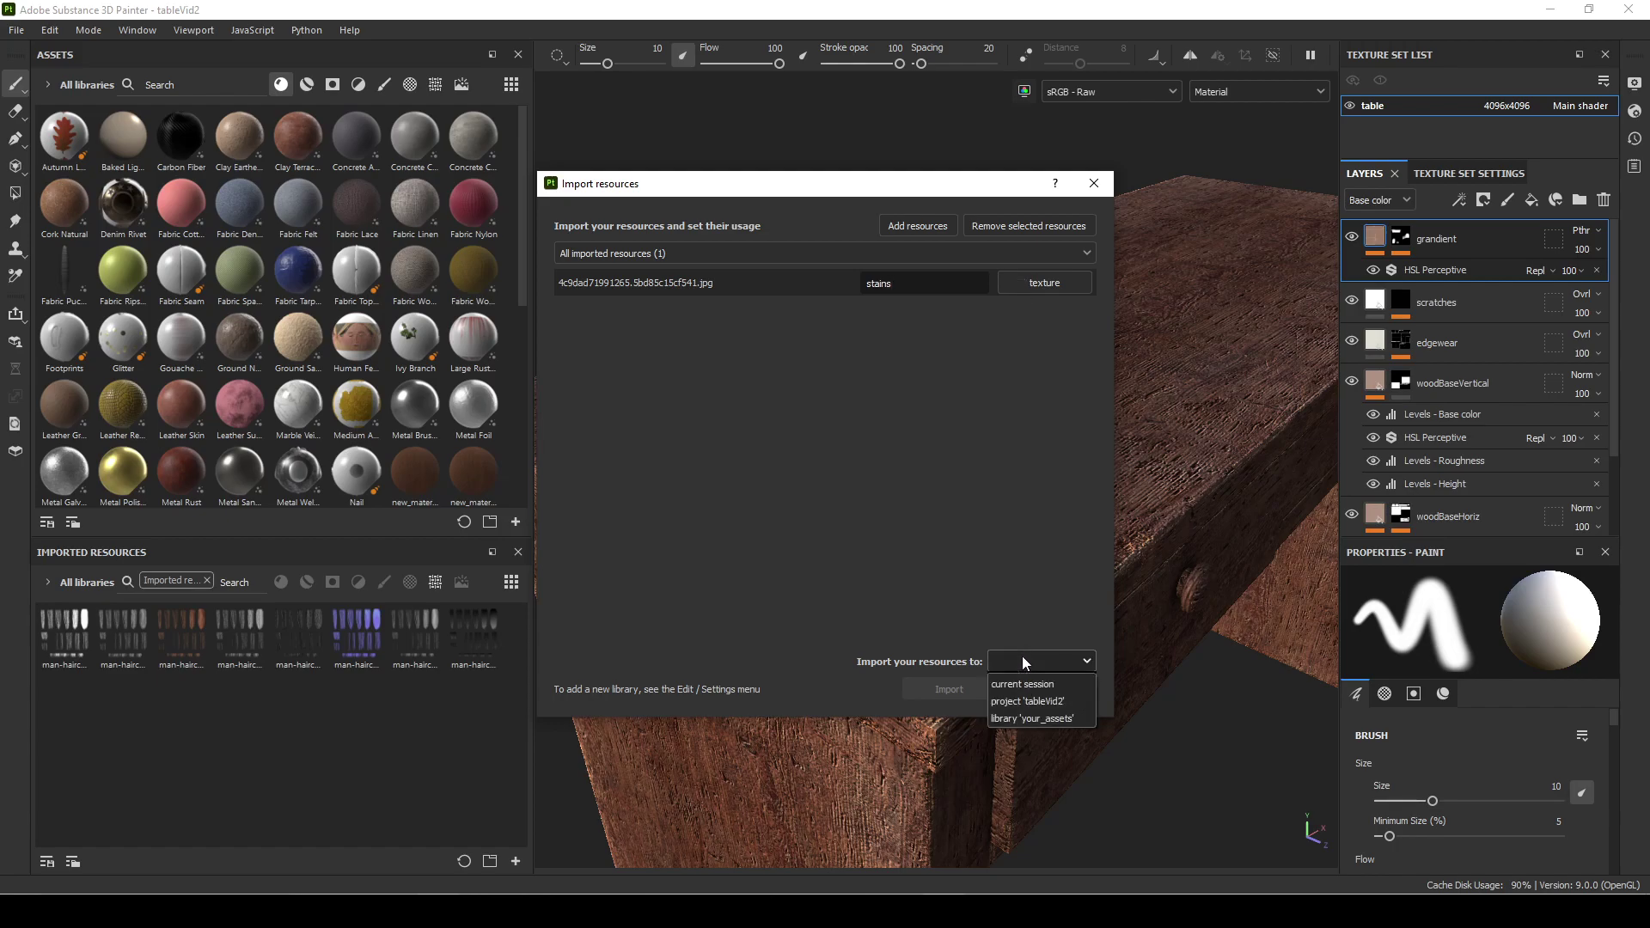
click(1070, 718)
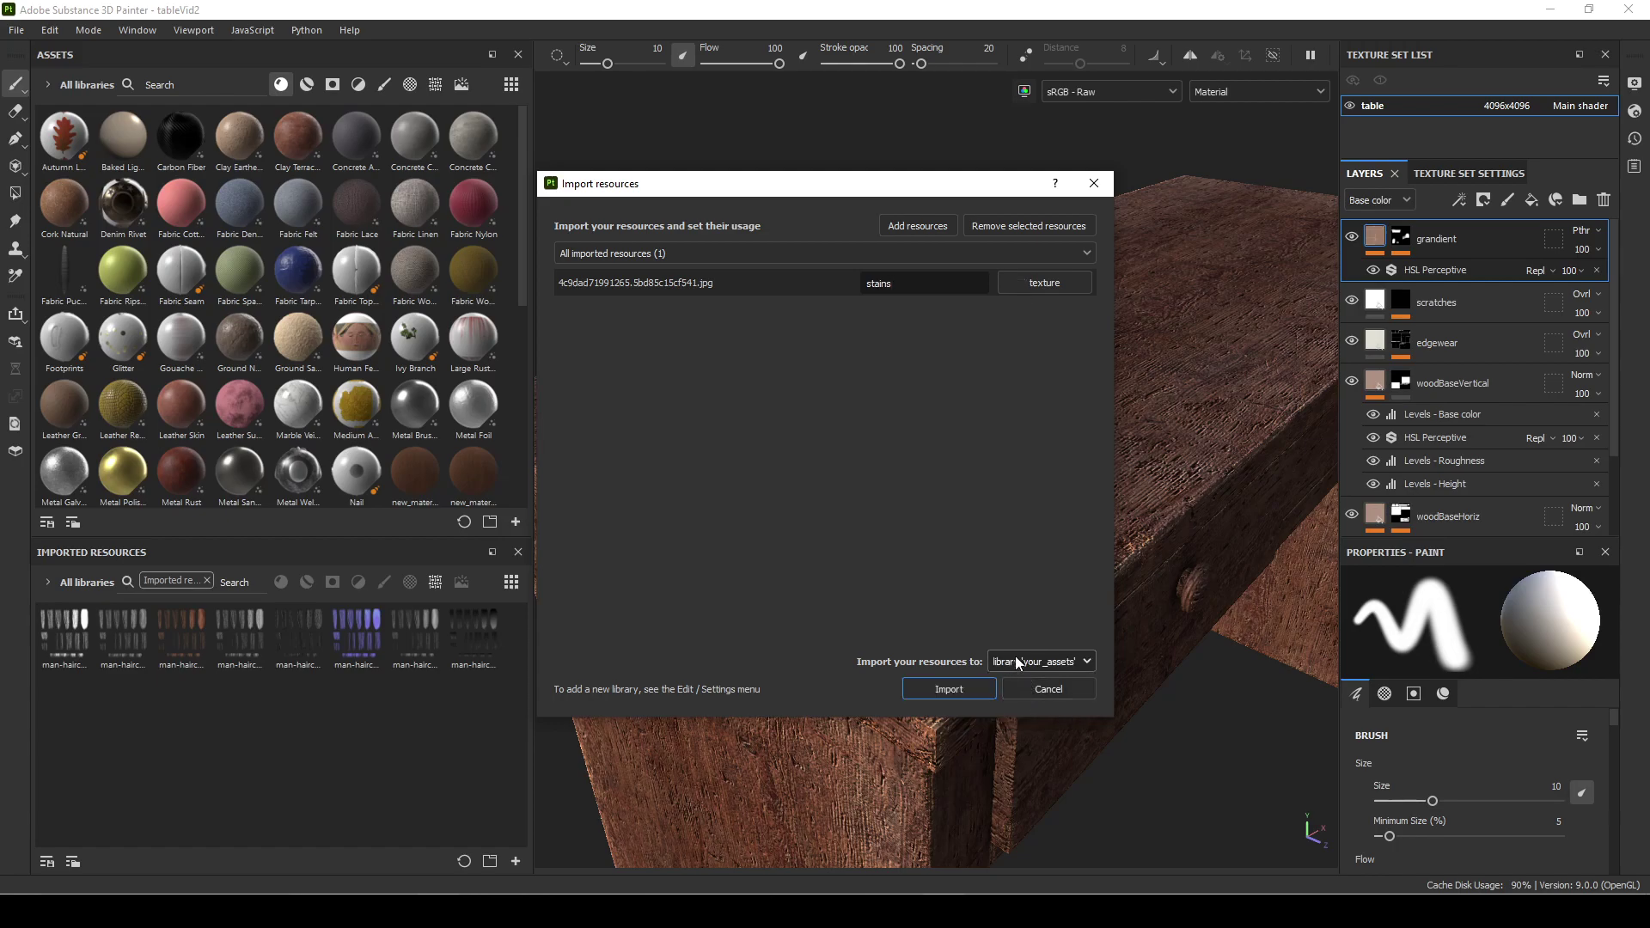
click(948, 689)
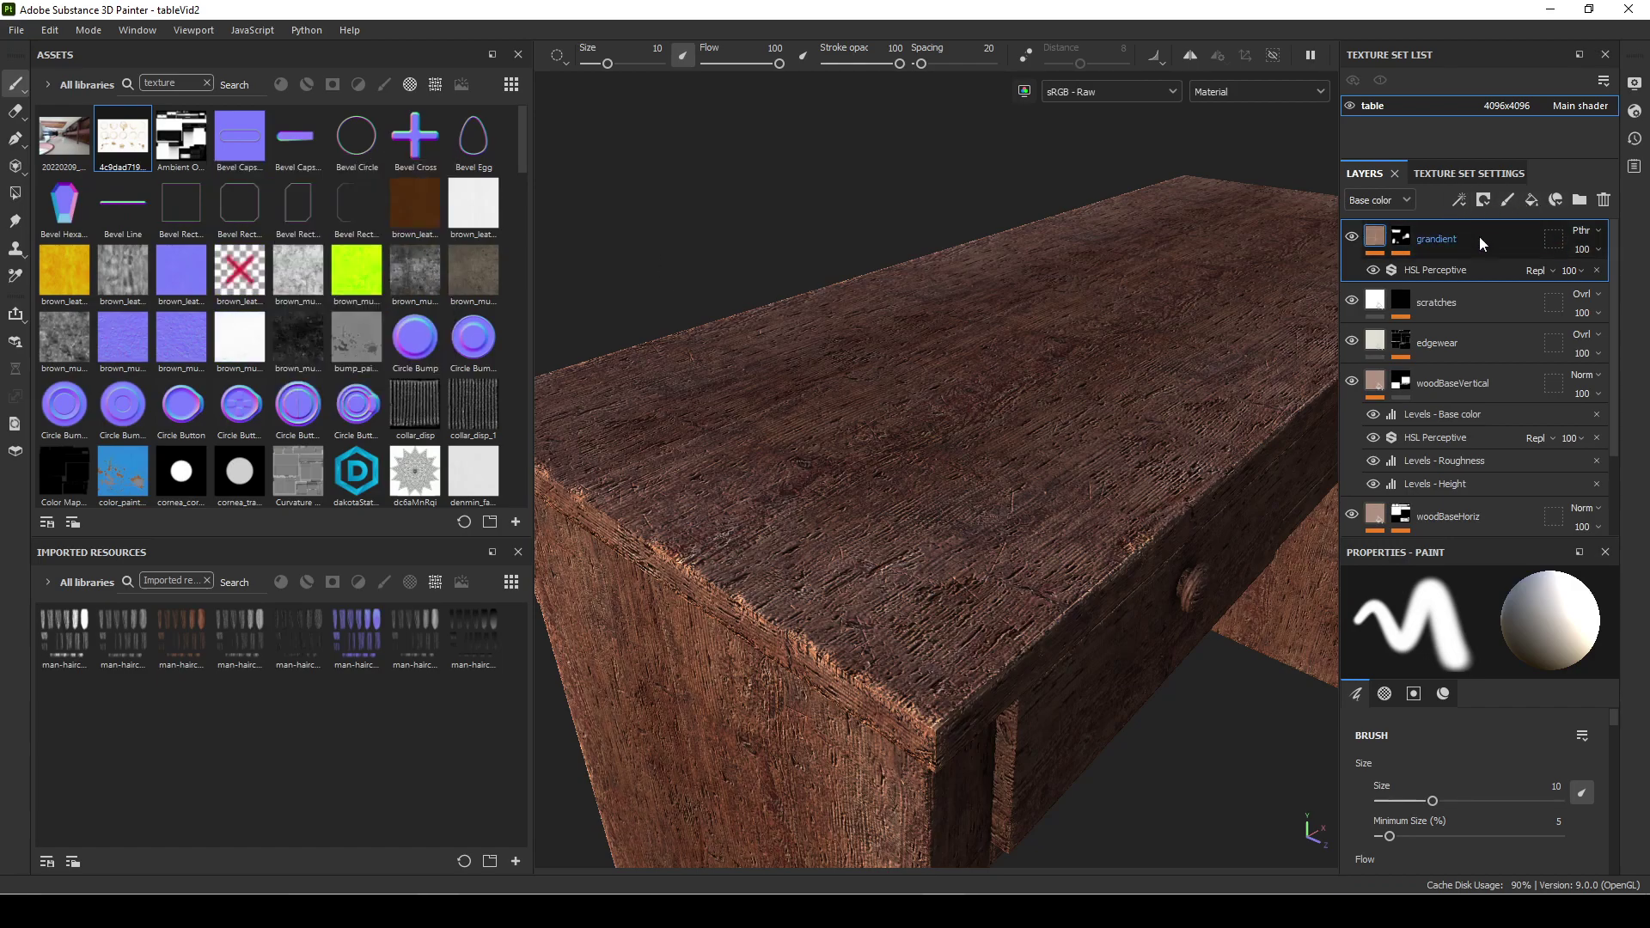
Add a fill layer above the grandient layer and set its base color opacity to 86
click(1531, 201)
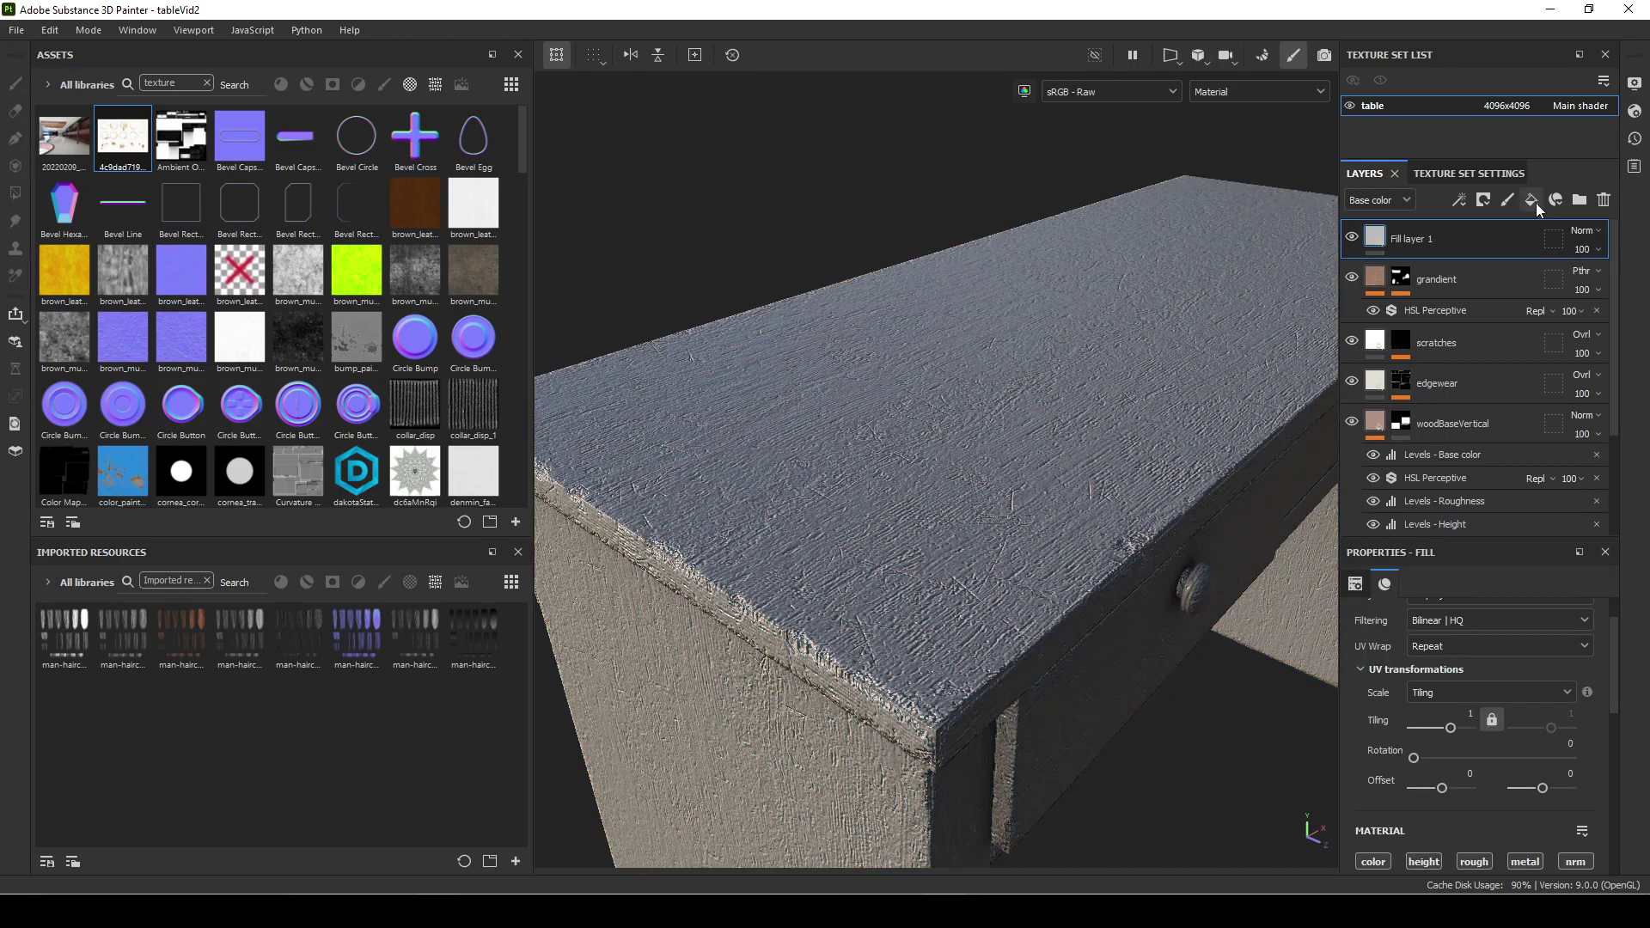
alt+right_drag(956, 687, 1030, 634)
alt+drag(1030, 635, 1173, 735)
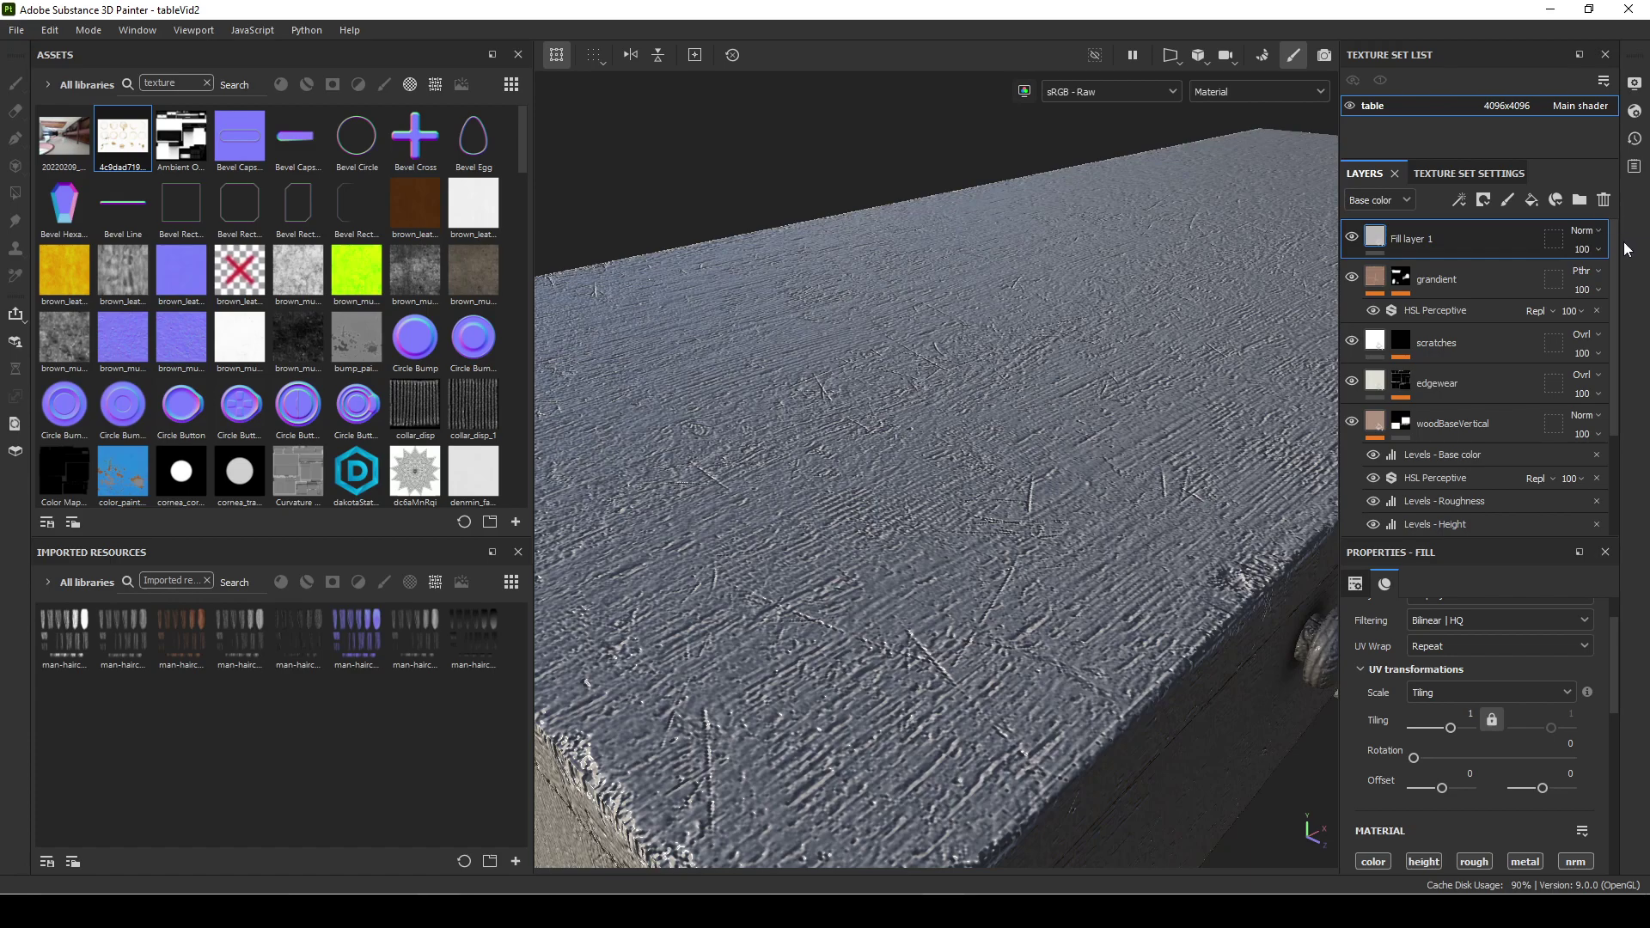
click(1595, 247)
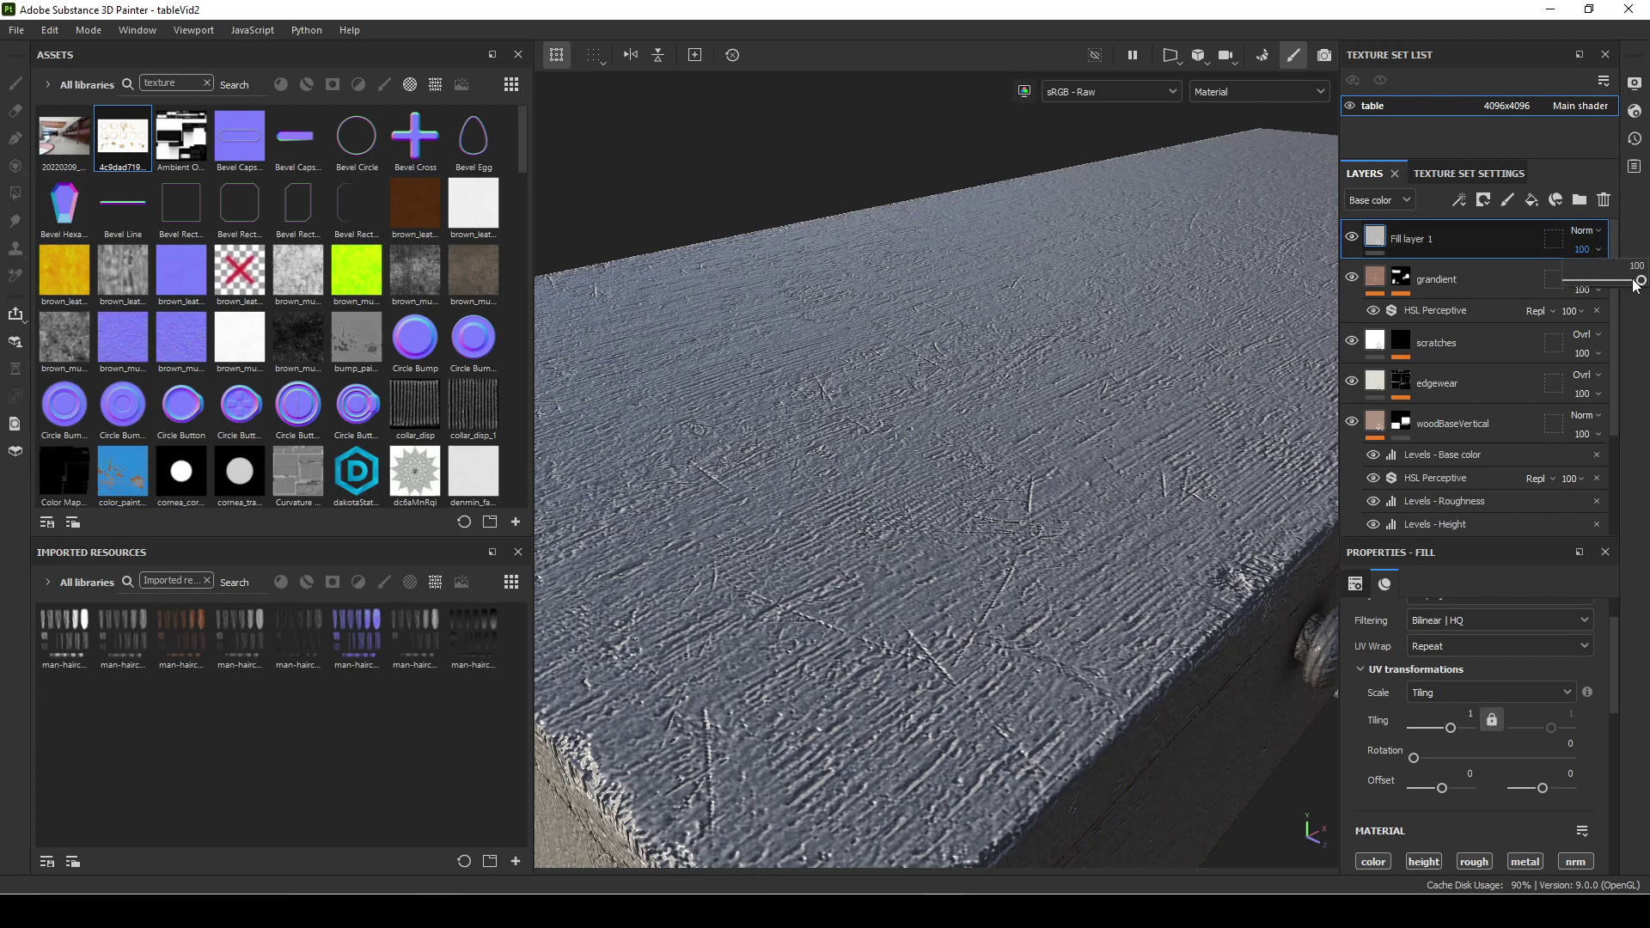
mouse_move(1637, 286)
mouse_down()
mouse_move(1616, 286)
mouse_move(1632, 285)
mouse_up()
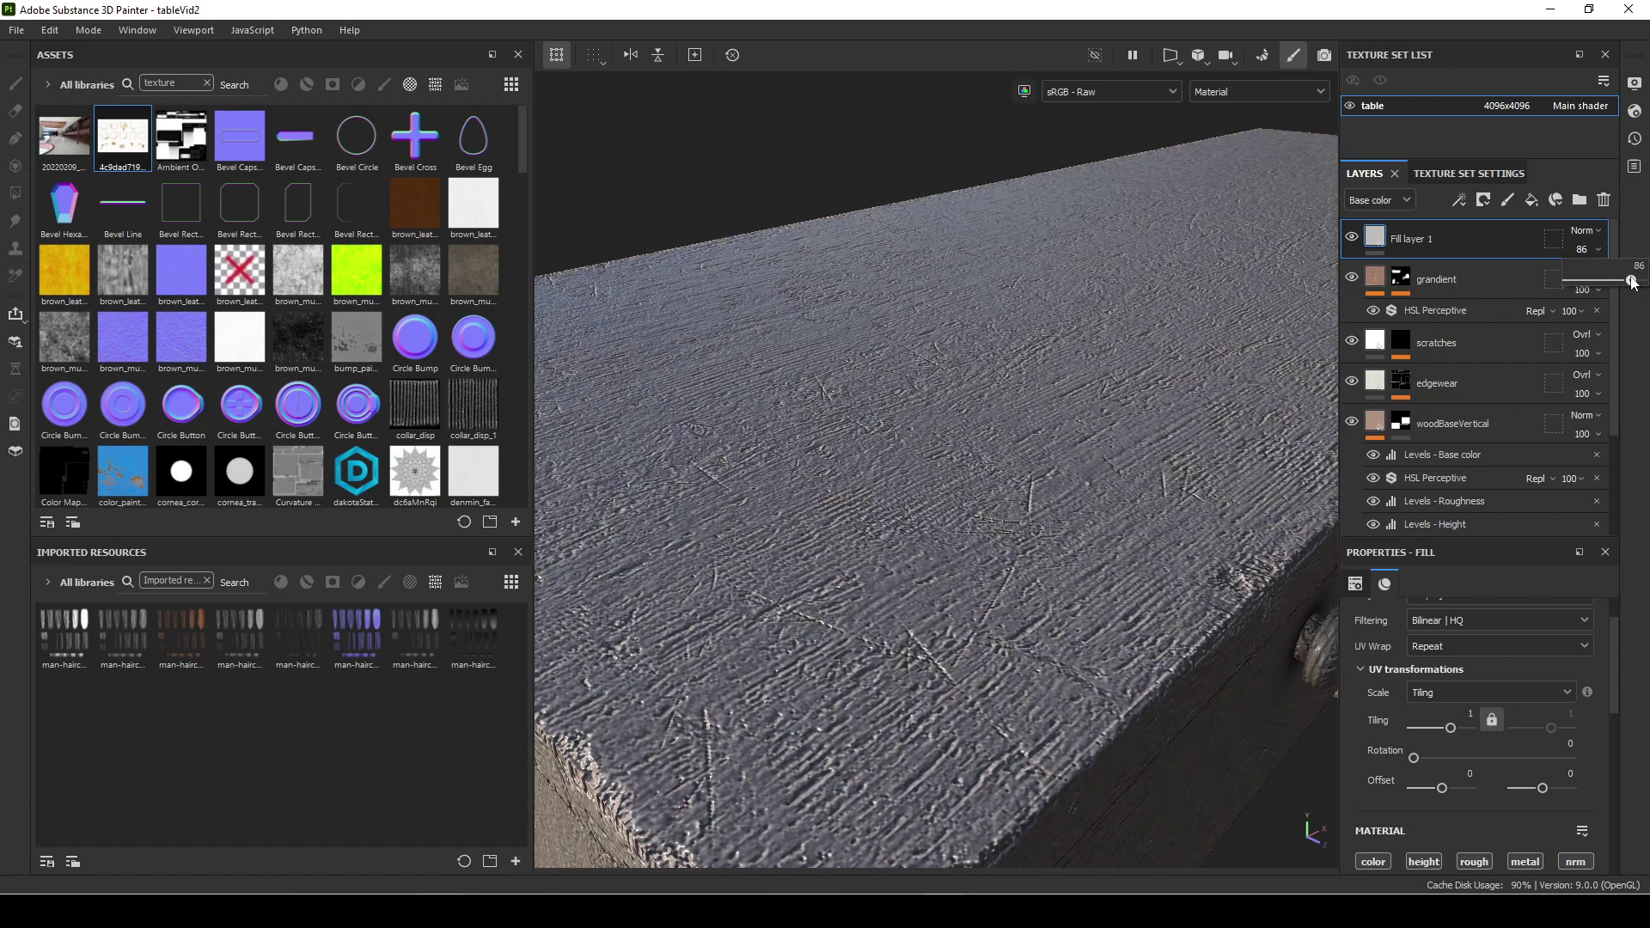
Try the Overlay, Screen, Vivid light, Pin light and Linear light blend modes on the new fill layer, returning it to Normal
click(1590, 230)
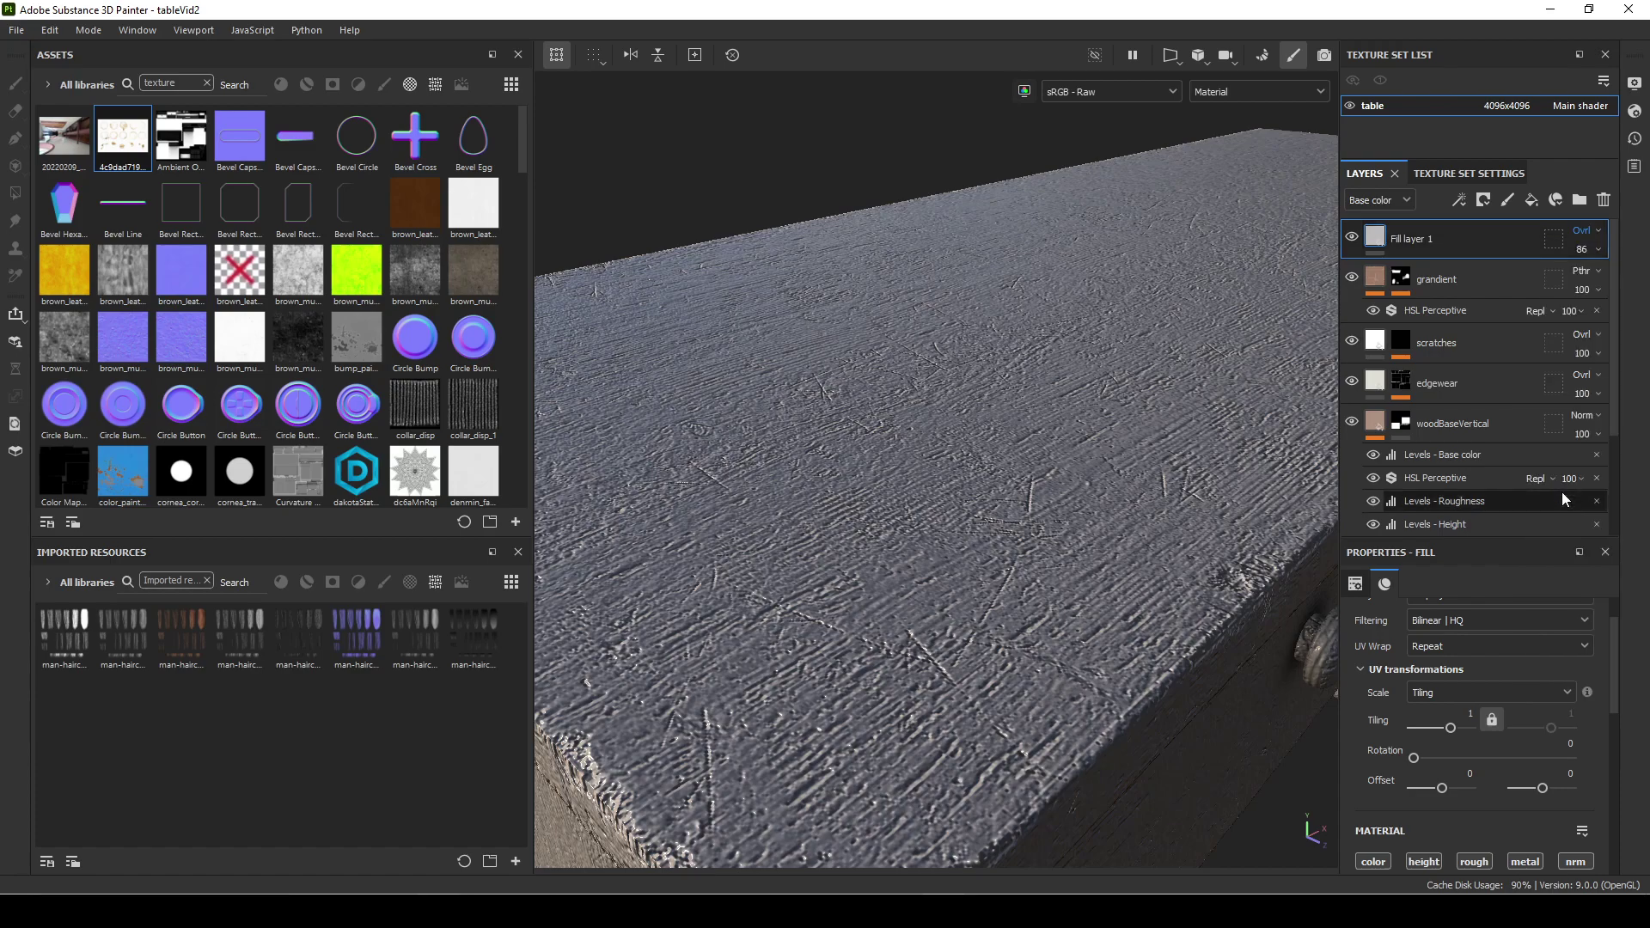
click(1561, 492)
click(1596, 230)
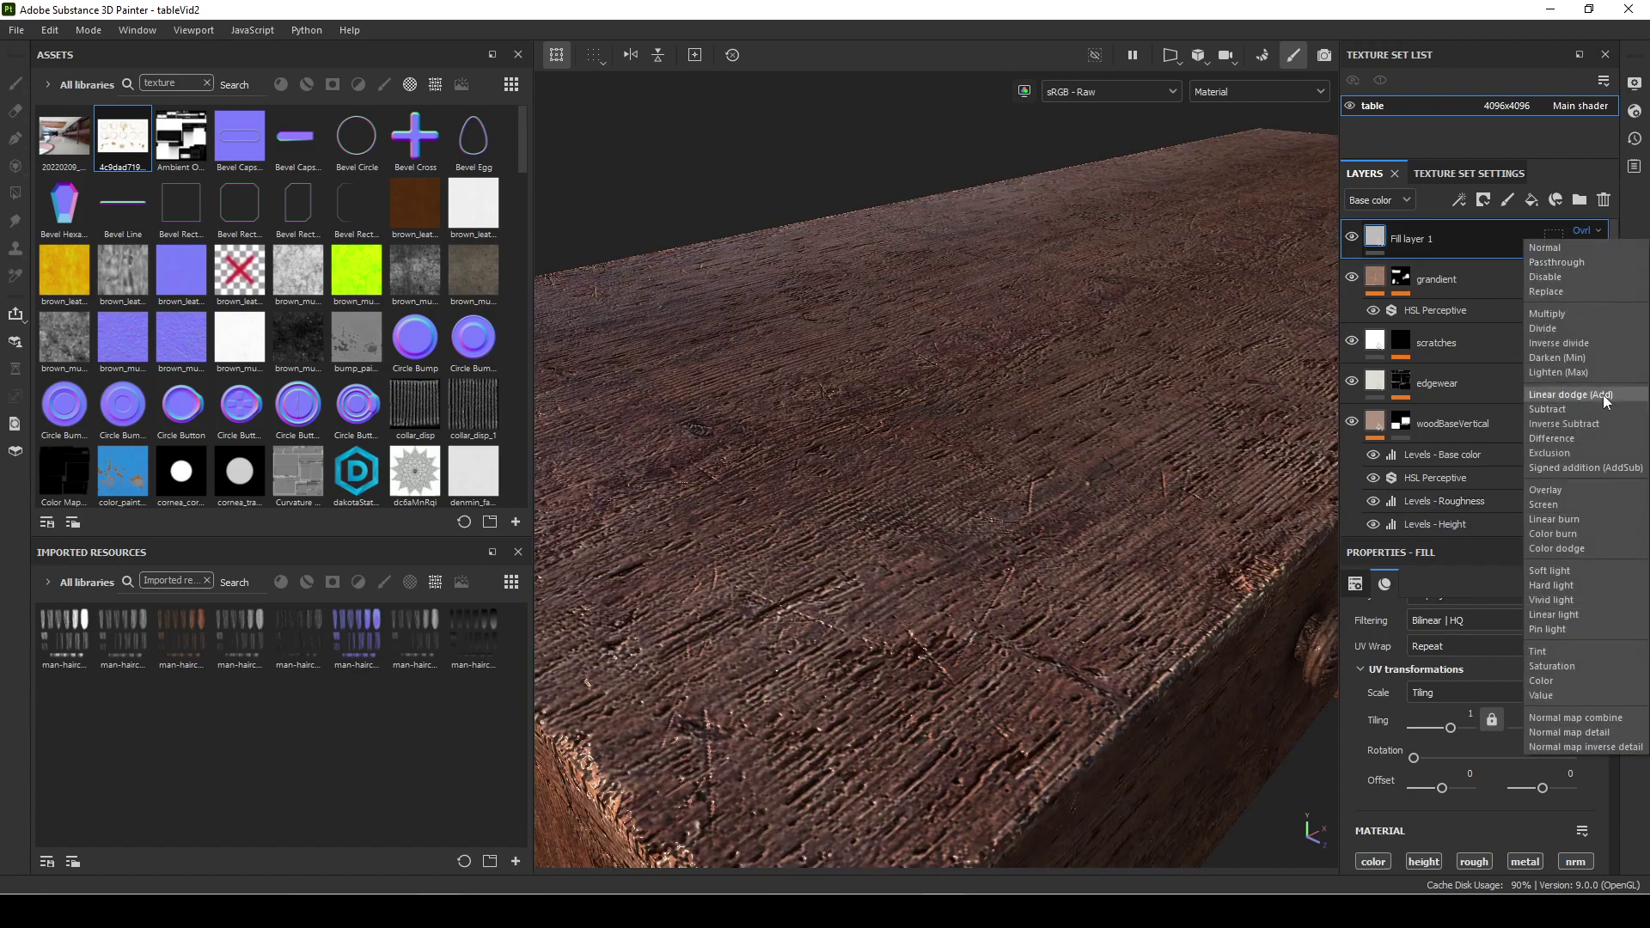
click(1581, 504)
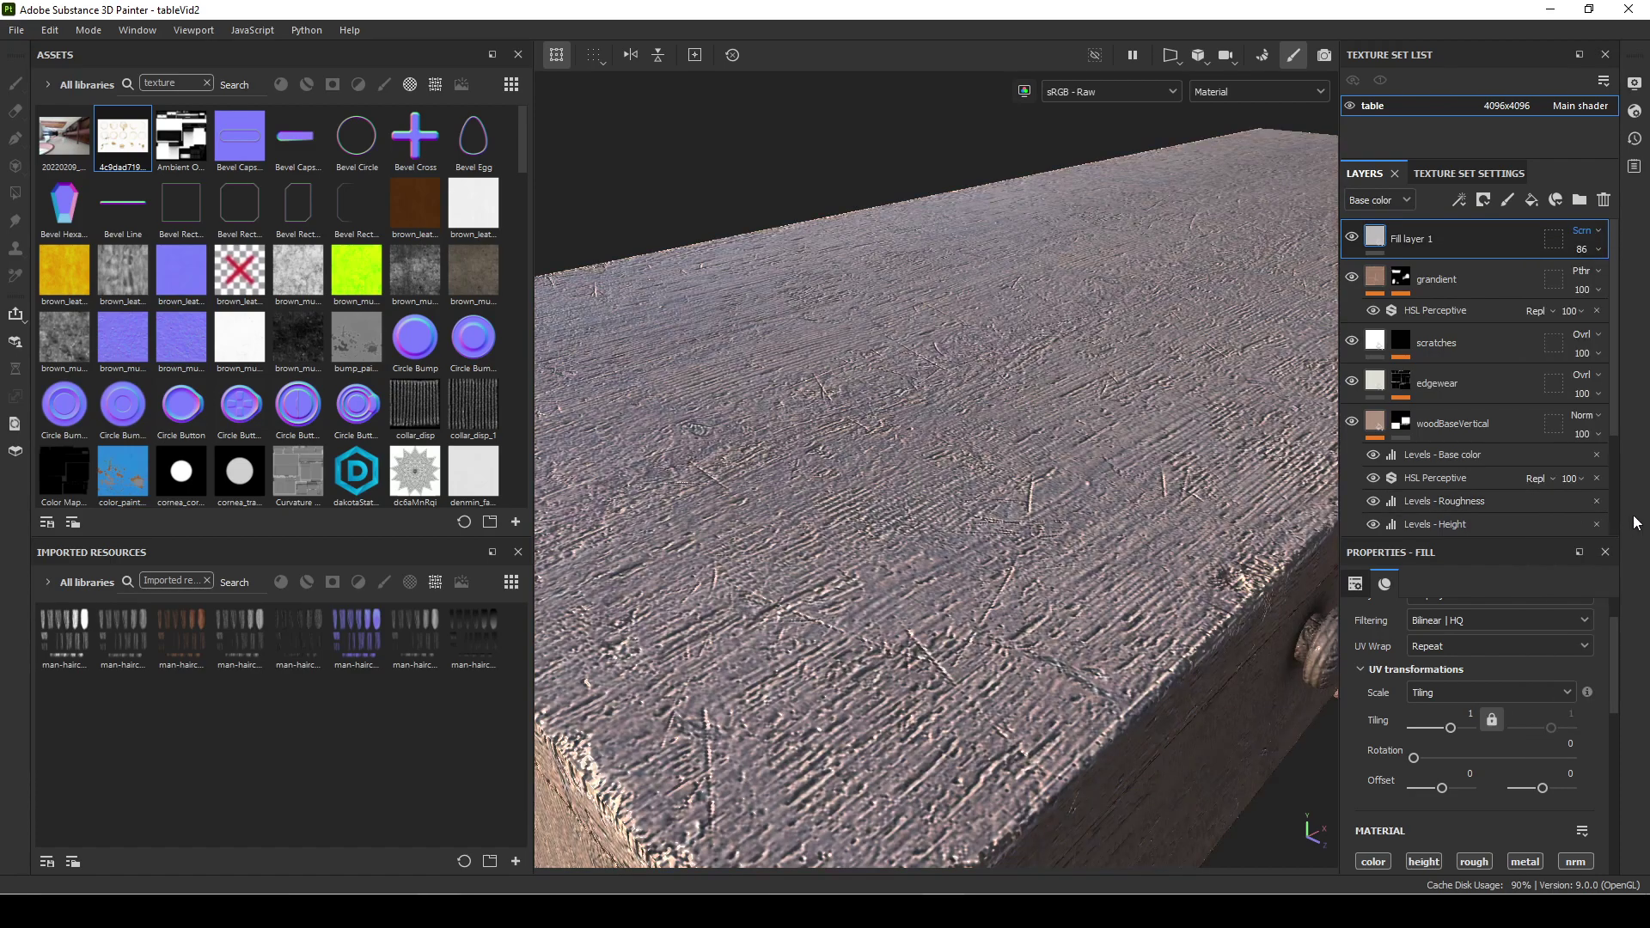
click(1596, 232)
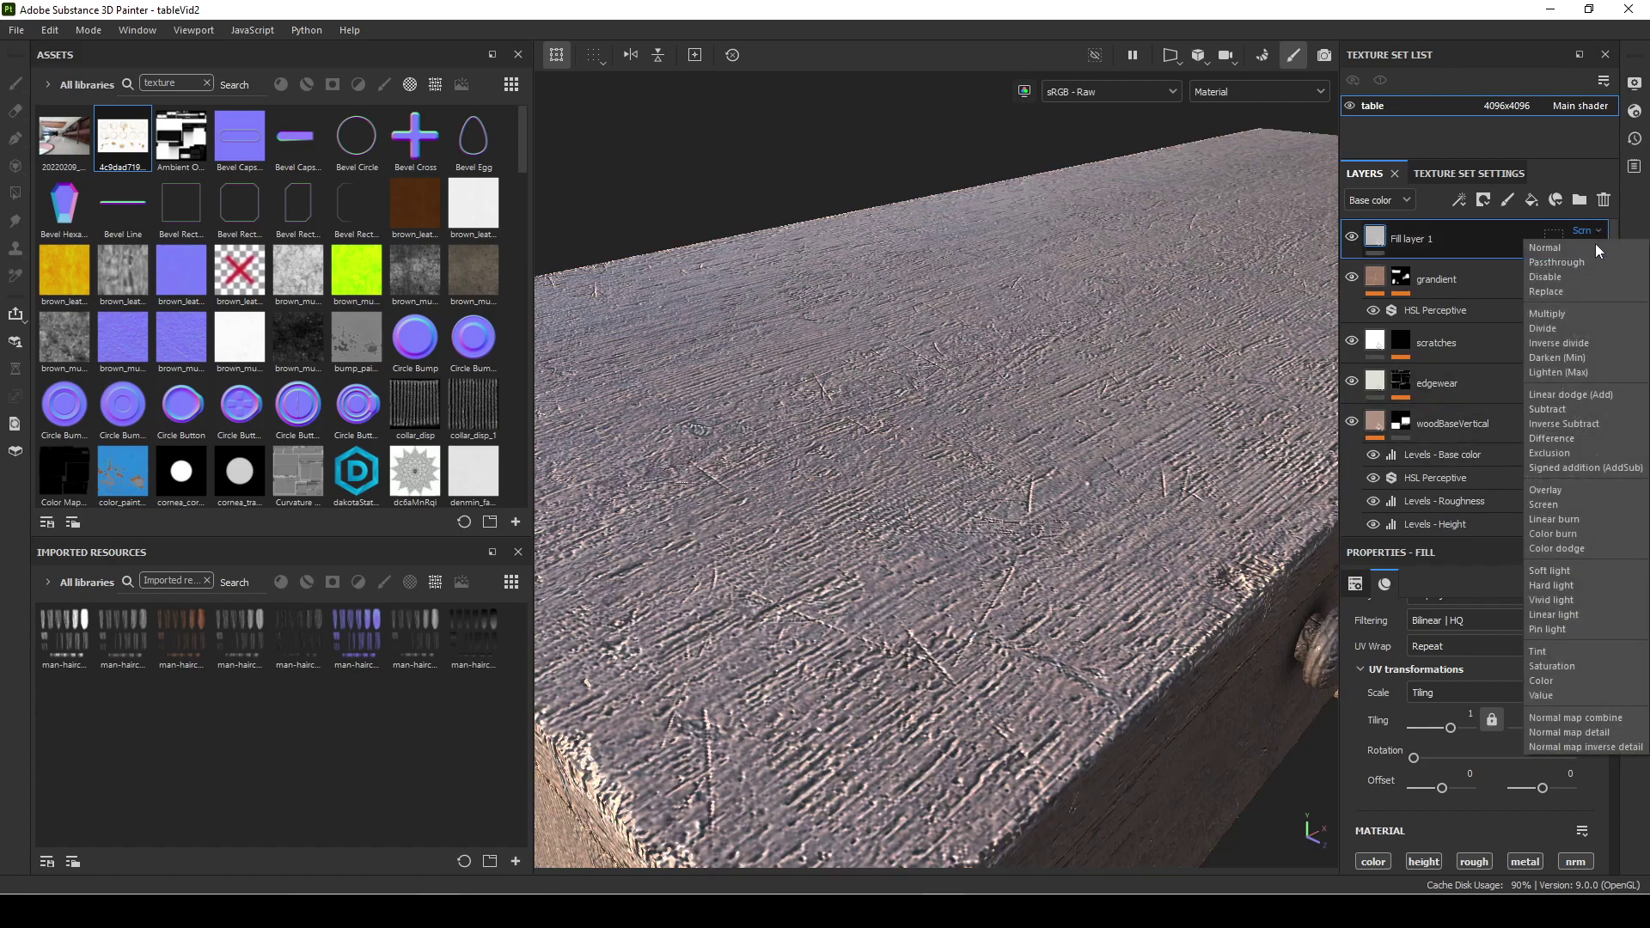
click(1595, 599)
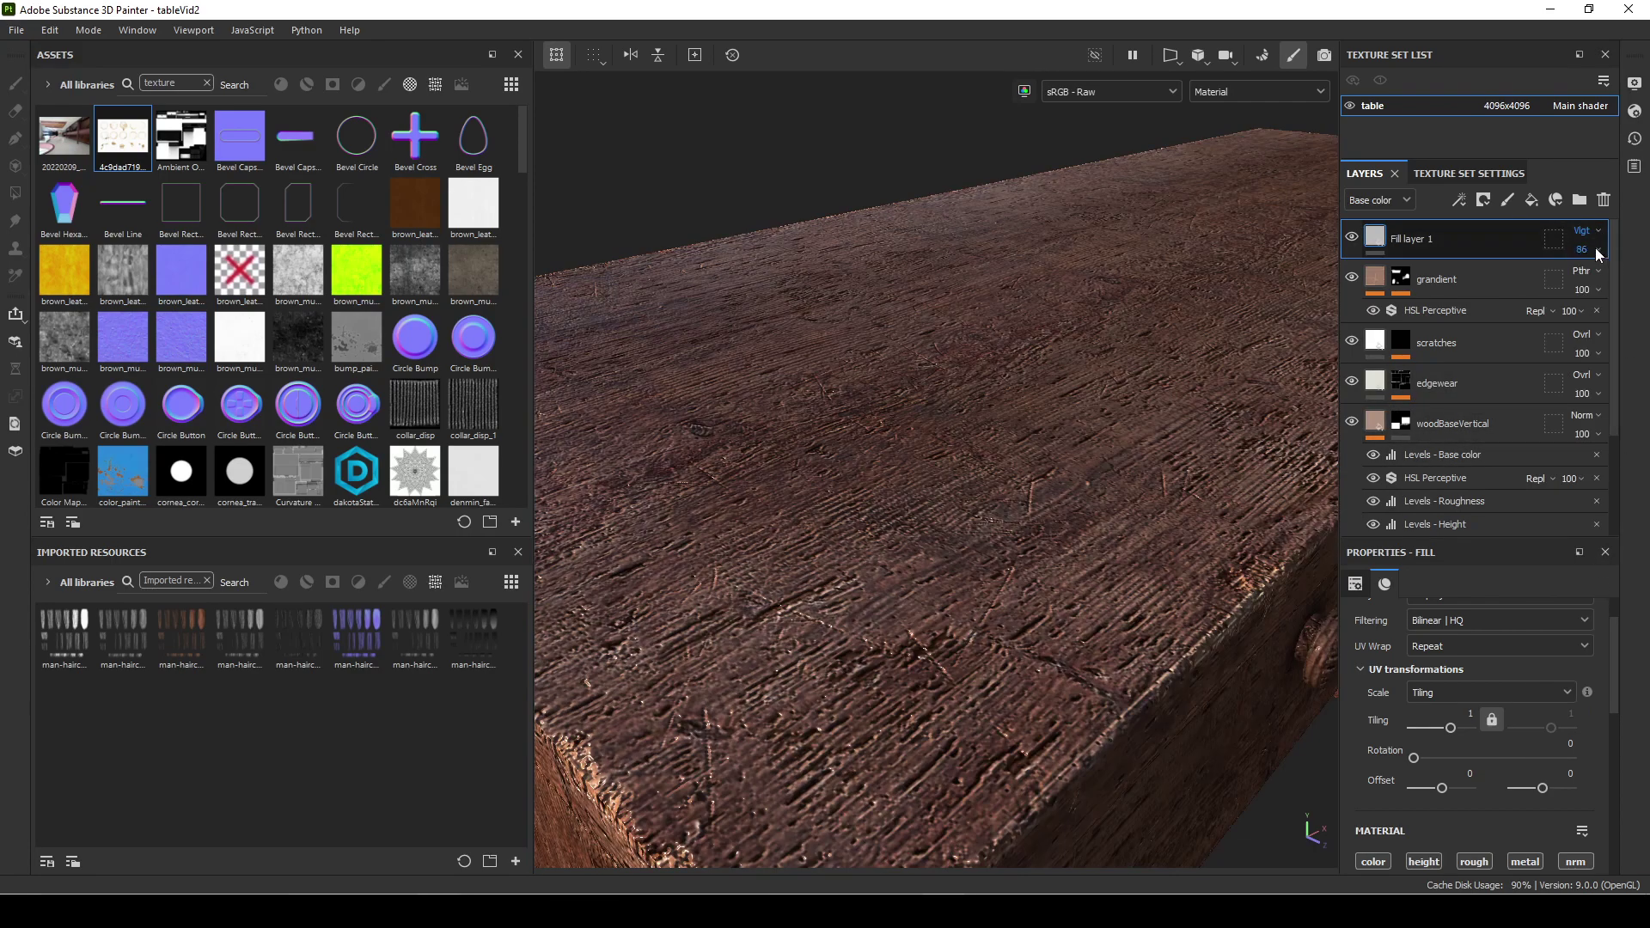
click(1595, 239)
click(1576, 623)
click(1592, 232)
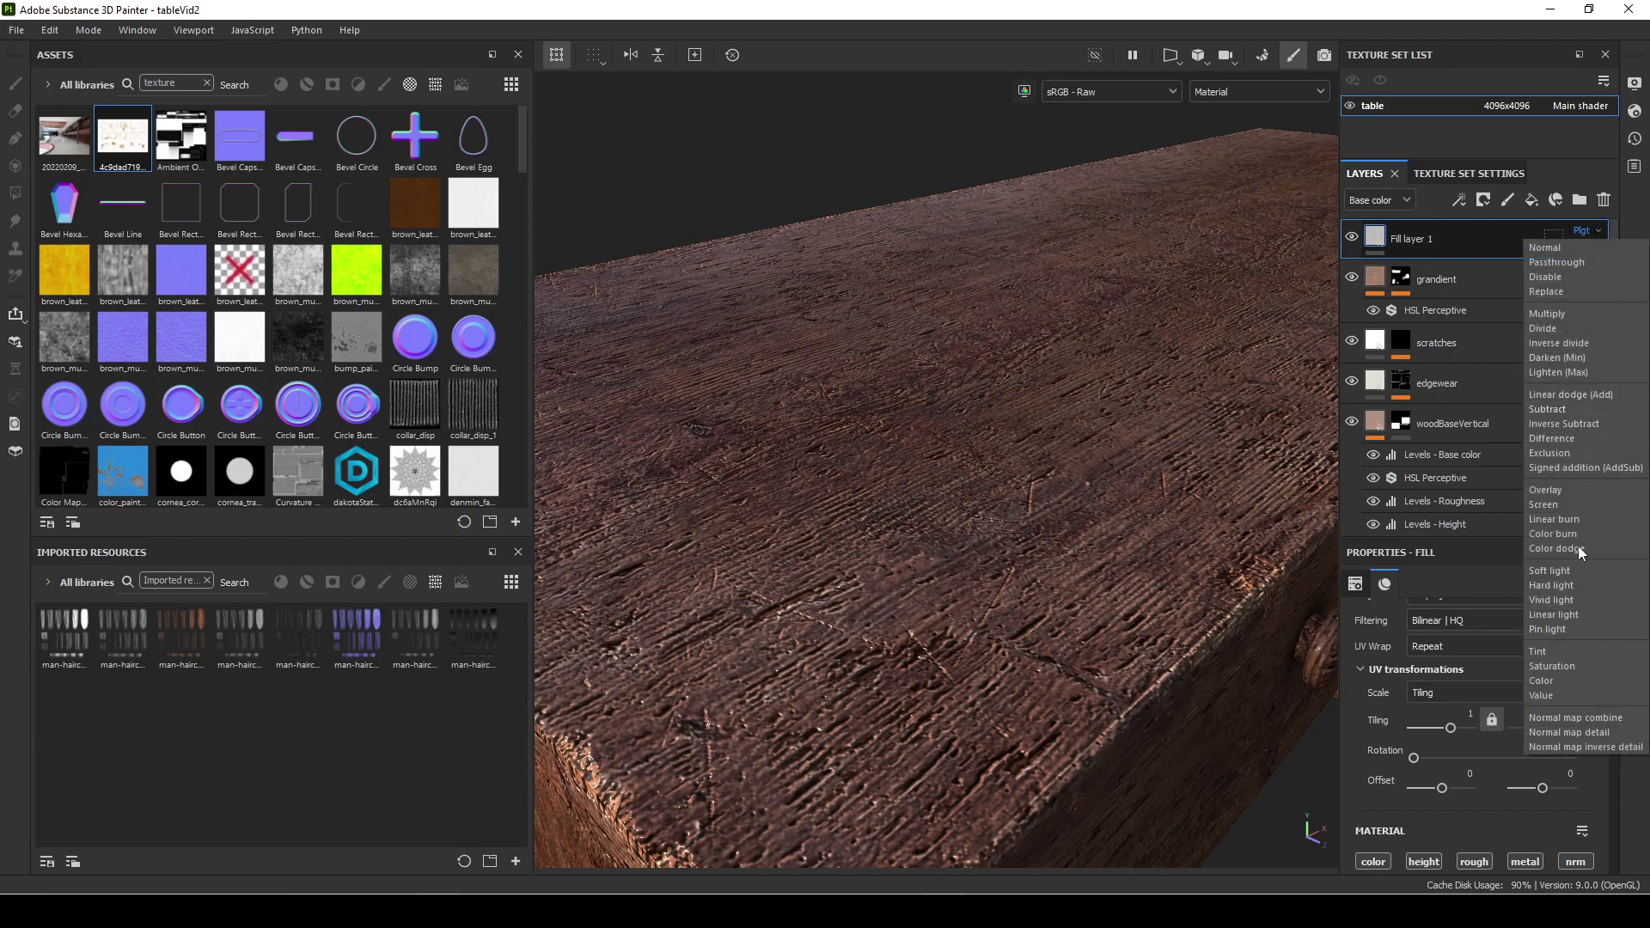
click(1582, 615)
click(1595, 232)
click(1562, 247)
Set the new fill layer's opacity to 45 and raise its roughness to about 0.80
click(1598, 250)
drag(1606, 275, 1601, 276)
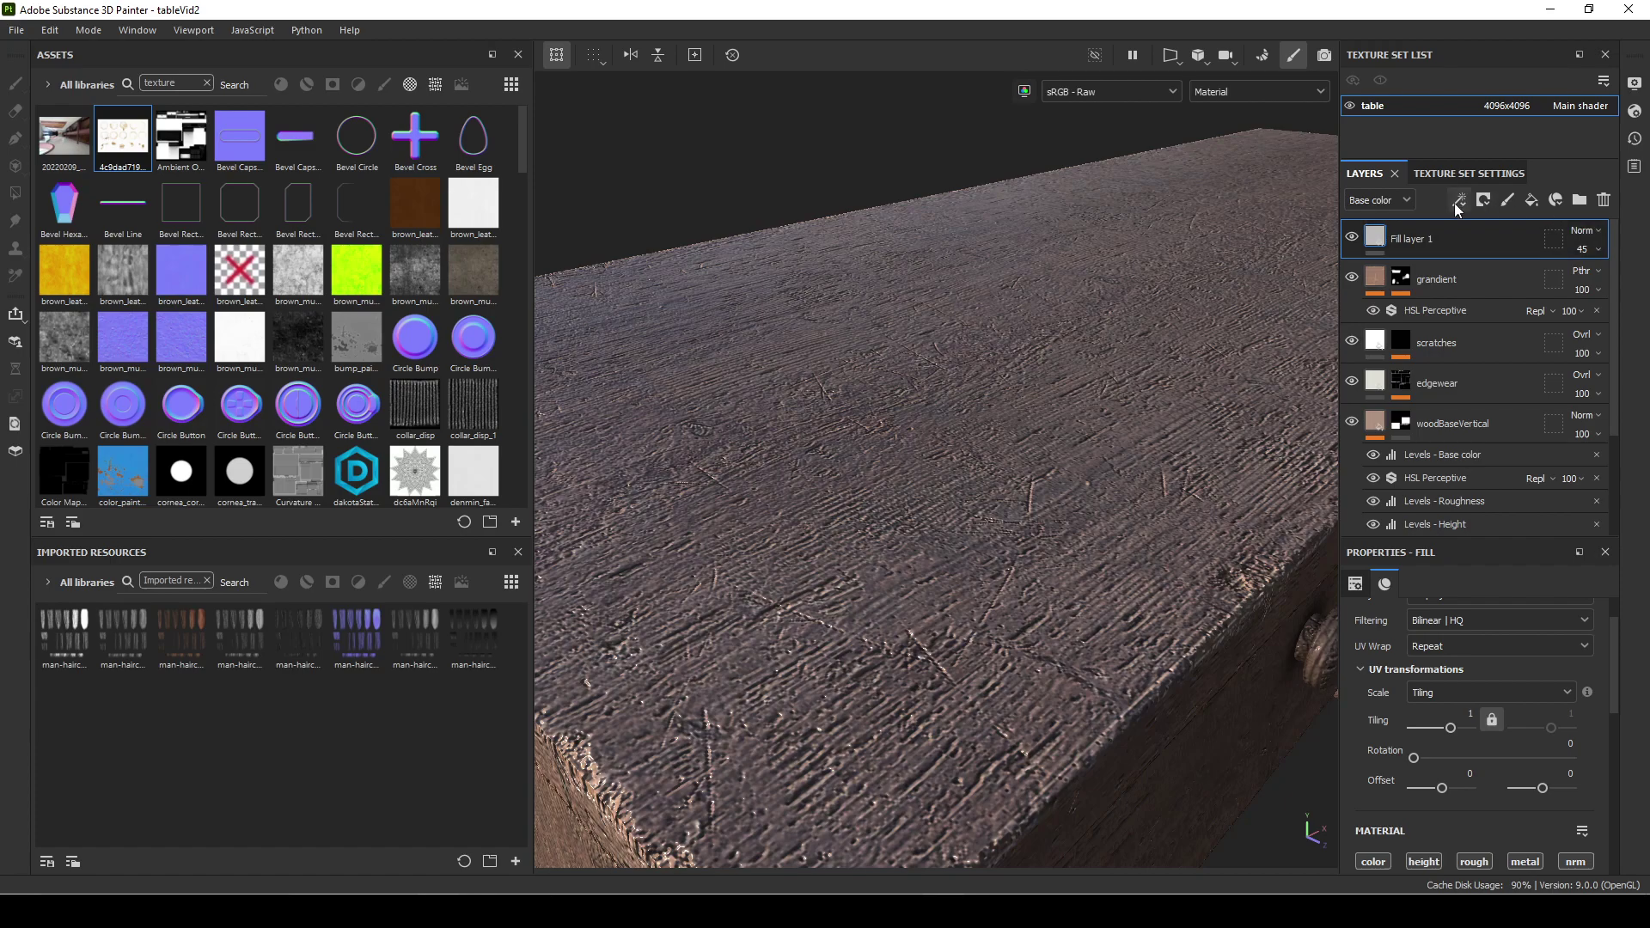
scroll(1512, 774, down, 5)
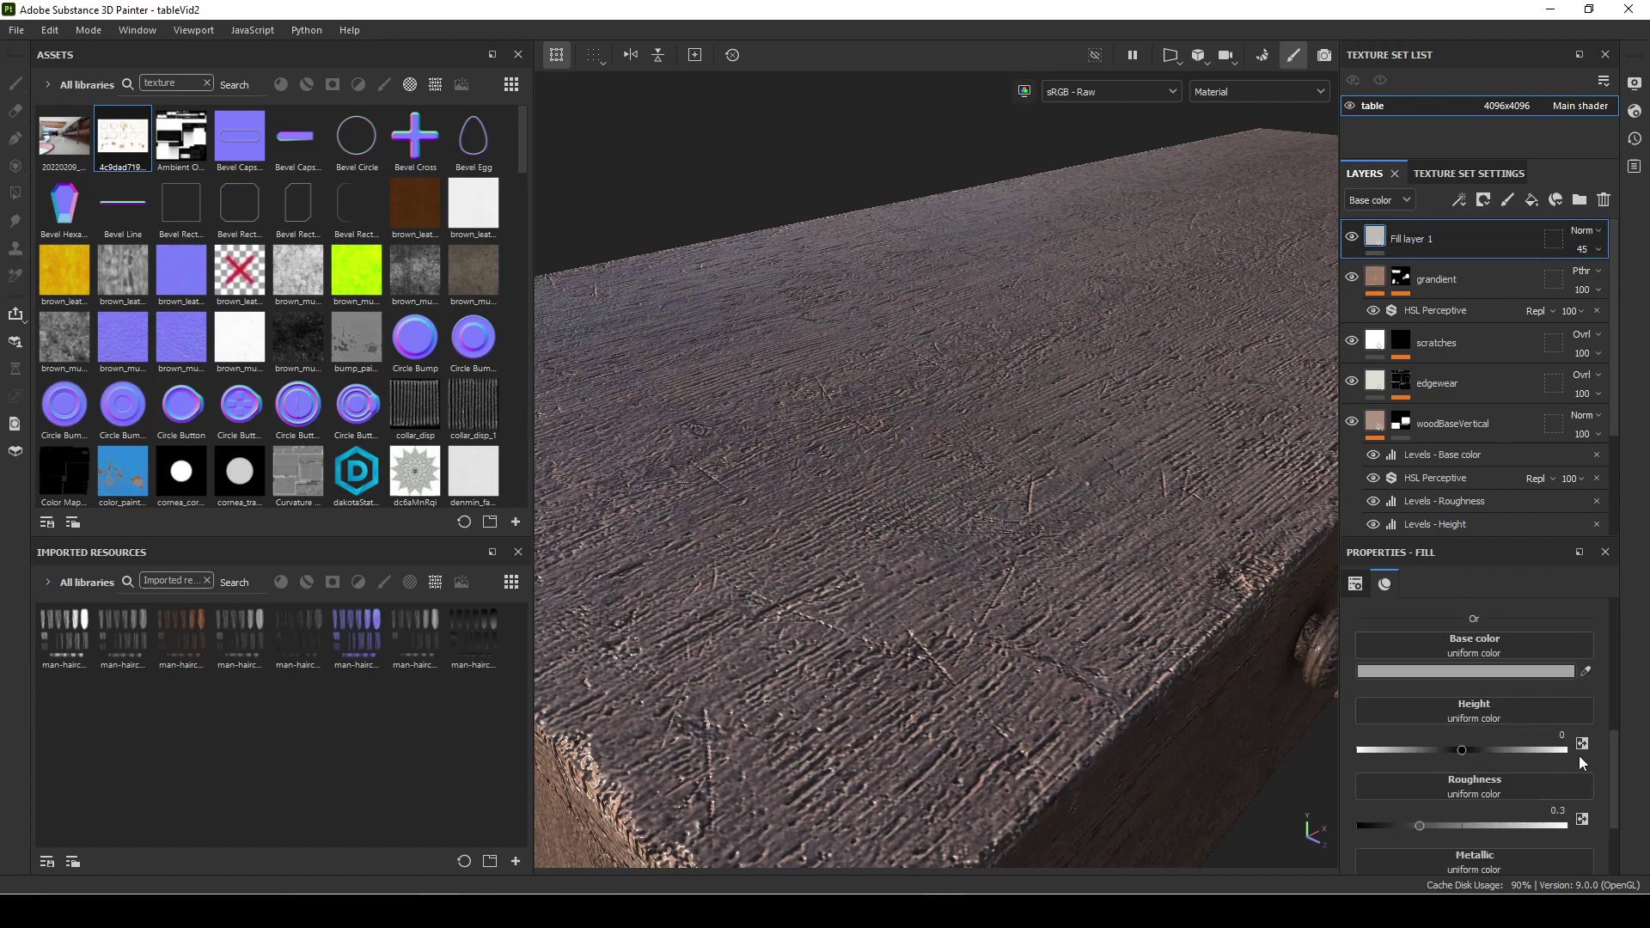
drag(1419, 826, 1531, 832)
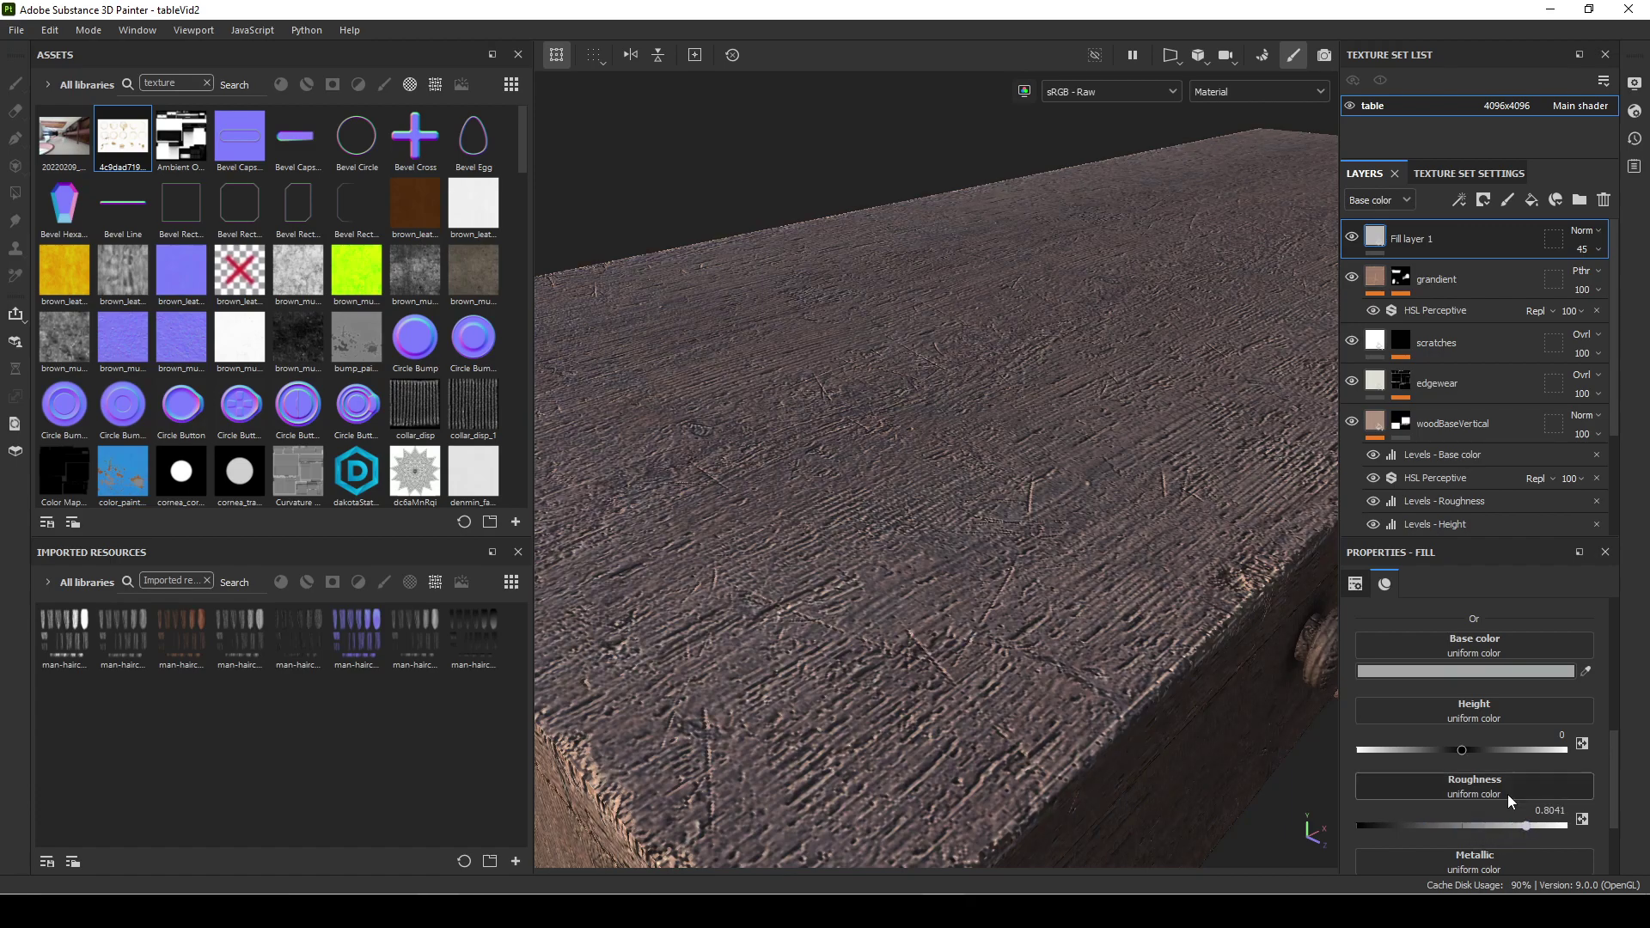
Disable the fill layer's height, metallic and normal channels, keeping only color and roughness
scroll(1545, 794, down, 3)
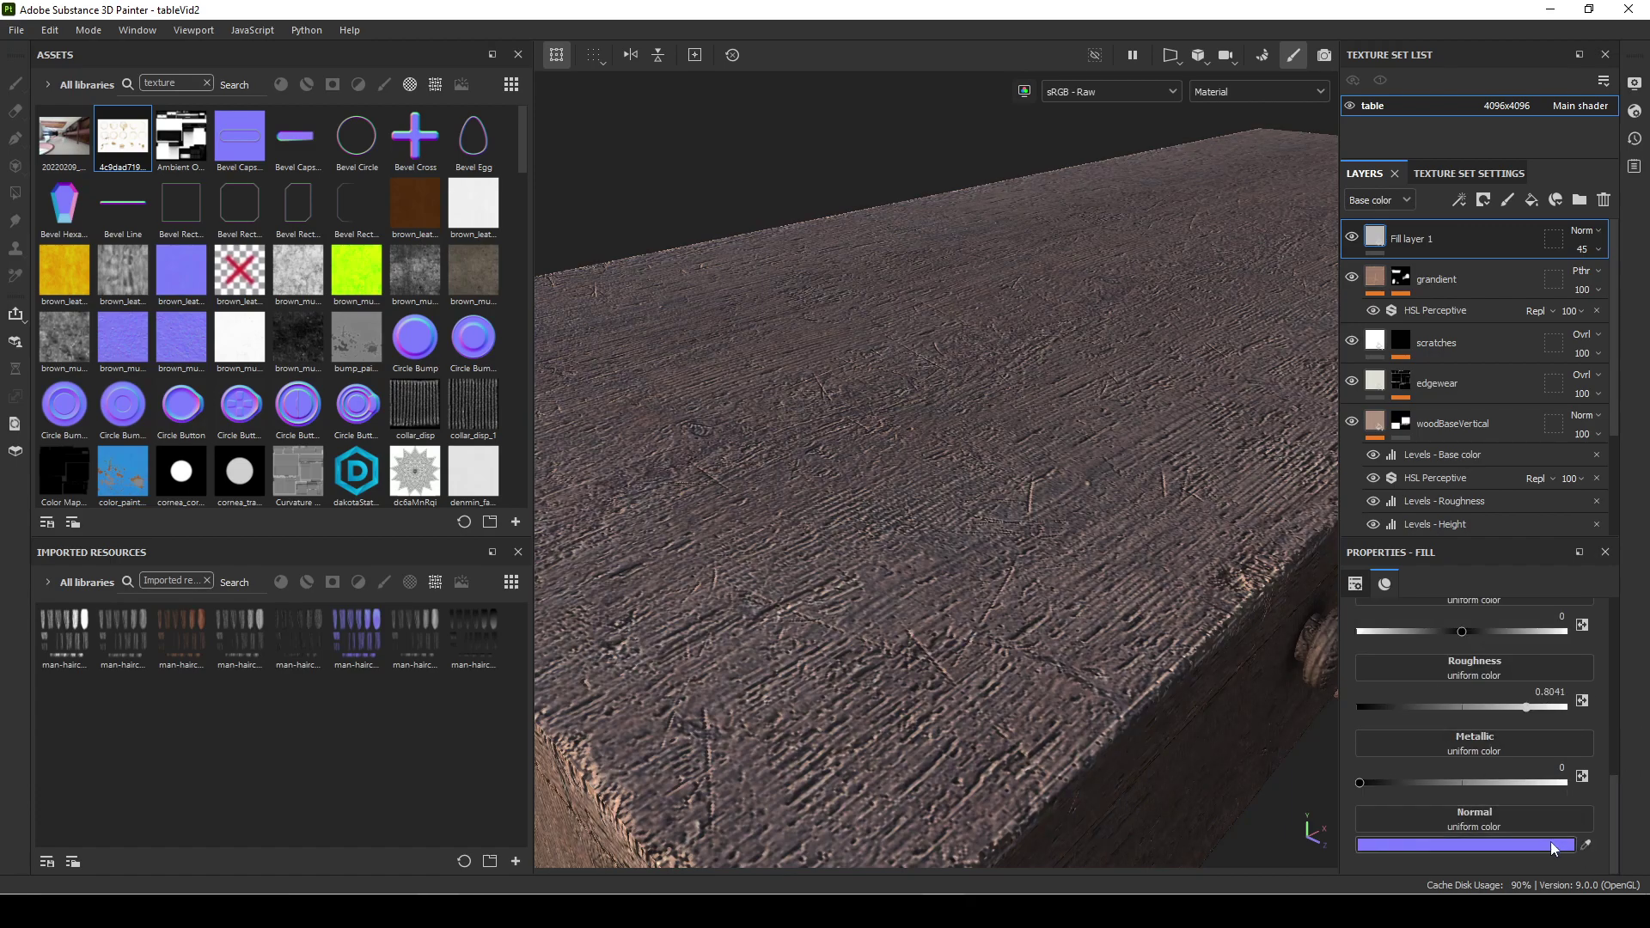
scroll(1550, 842, up, 5)
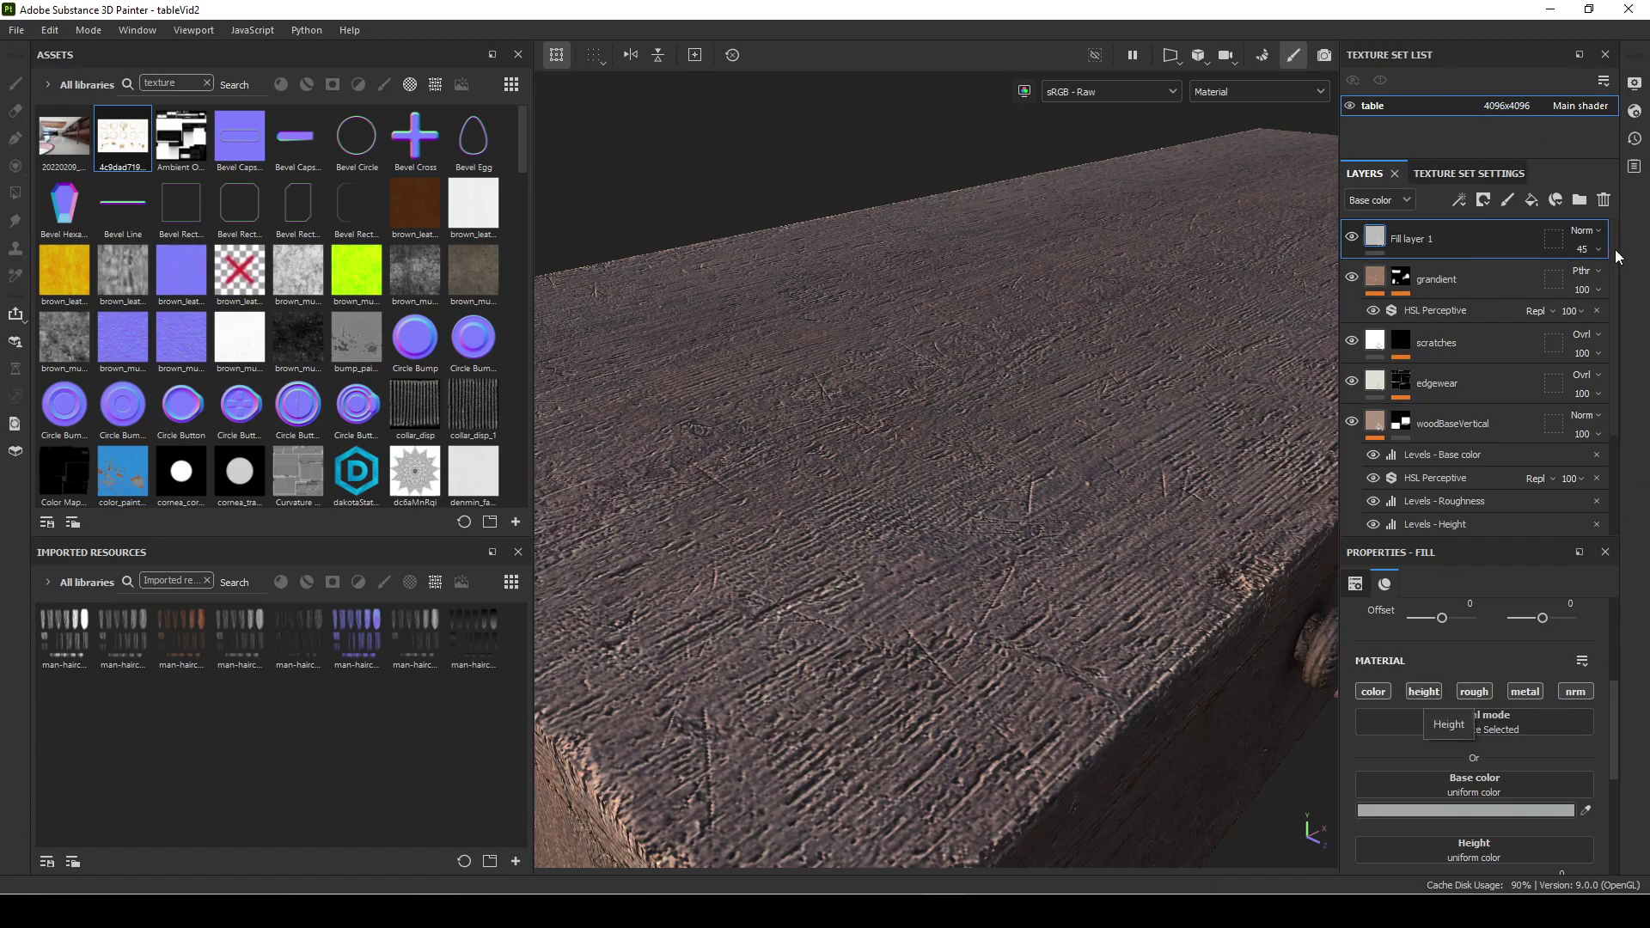
click(1427, 694)
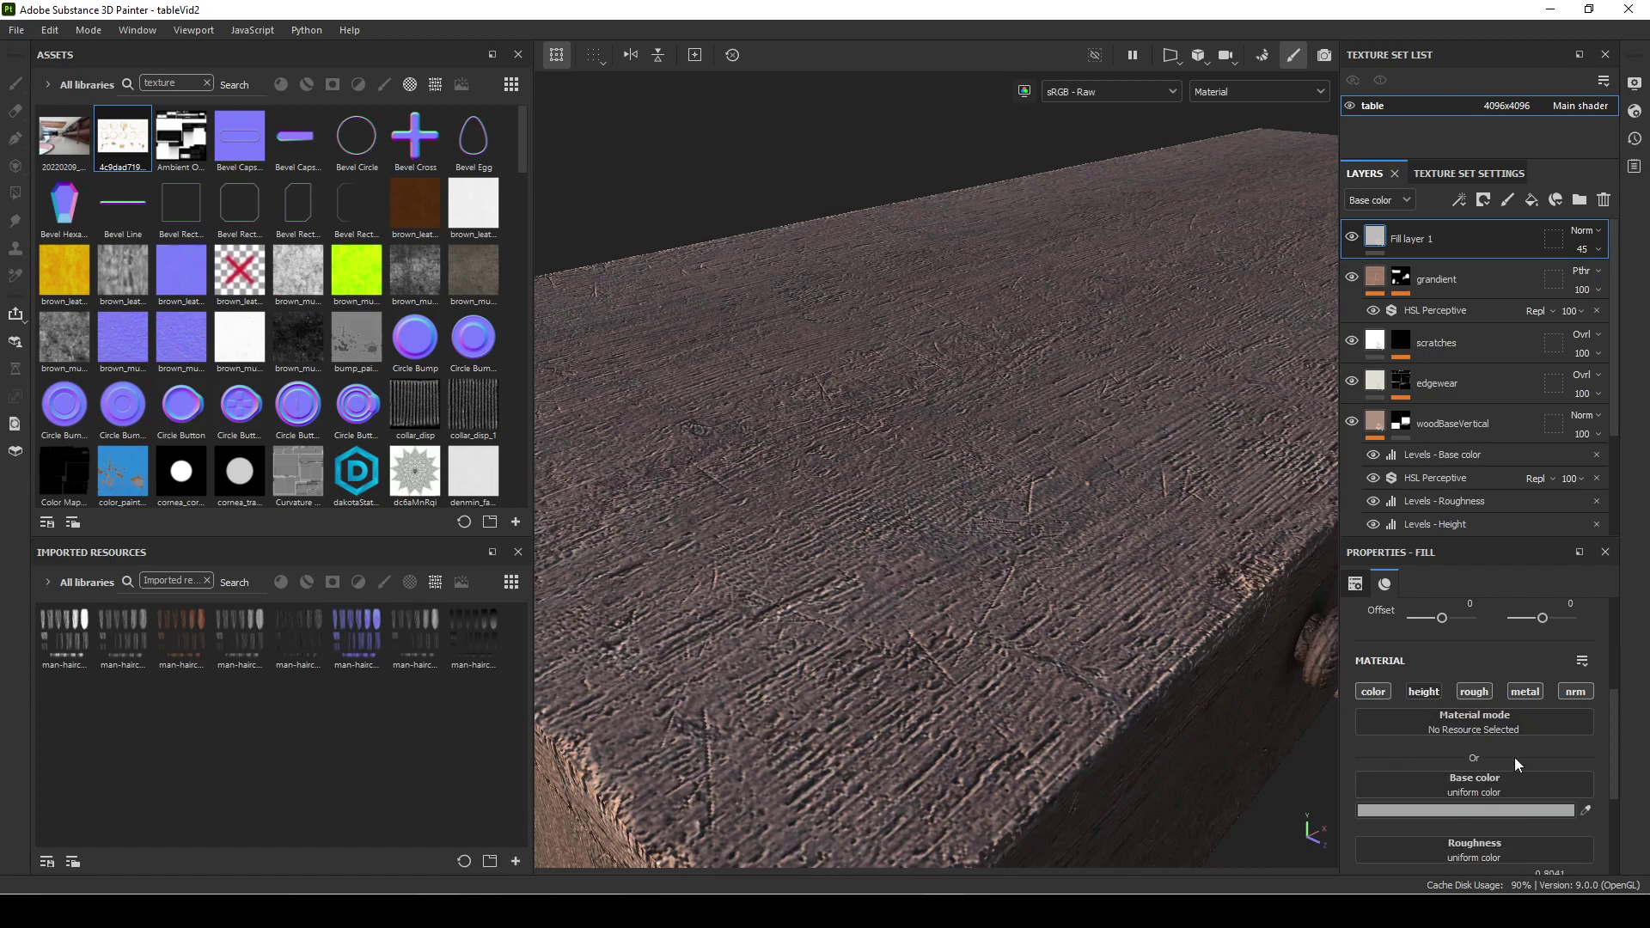
scroll(1514, 756, down, 2)
scroll(1521, 811, up, 1)
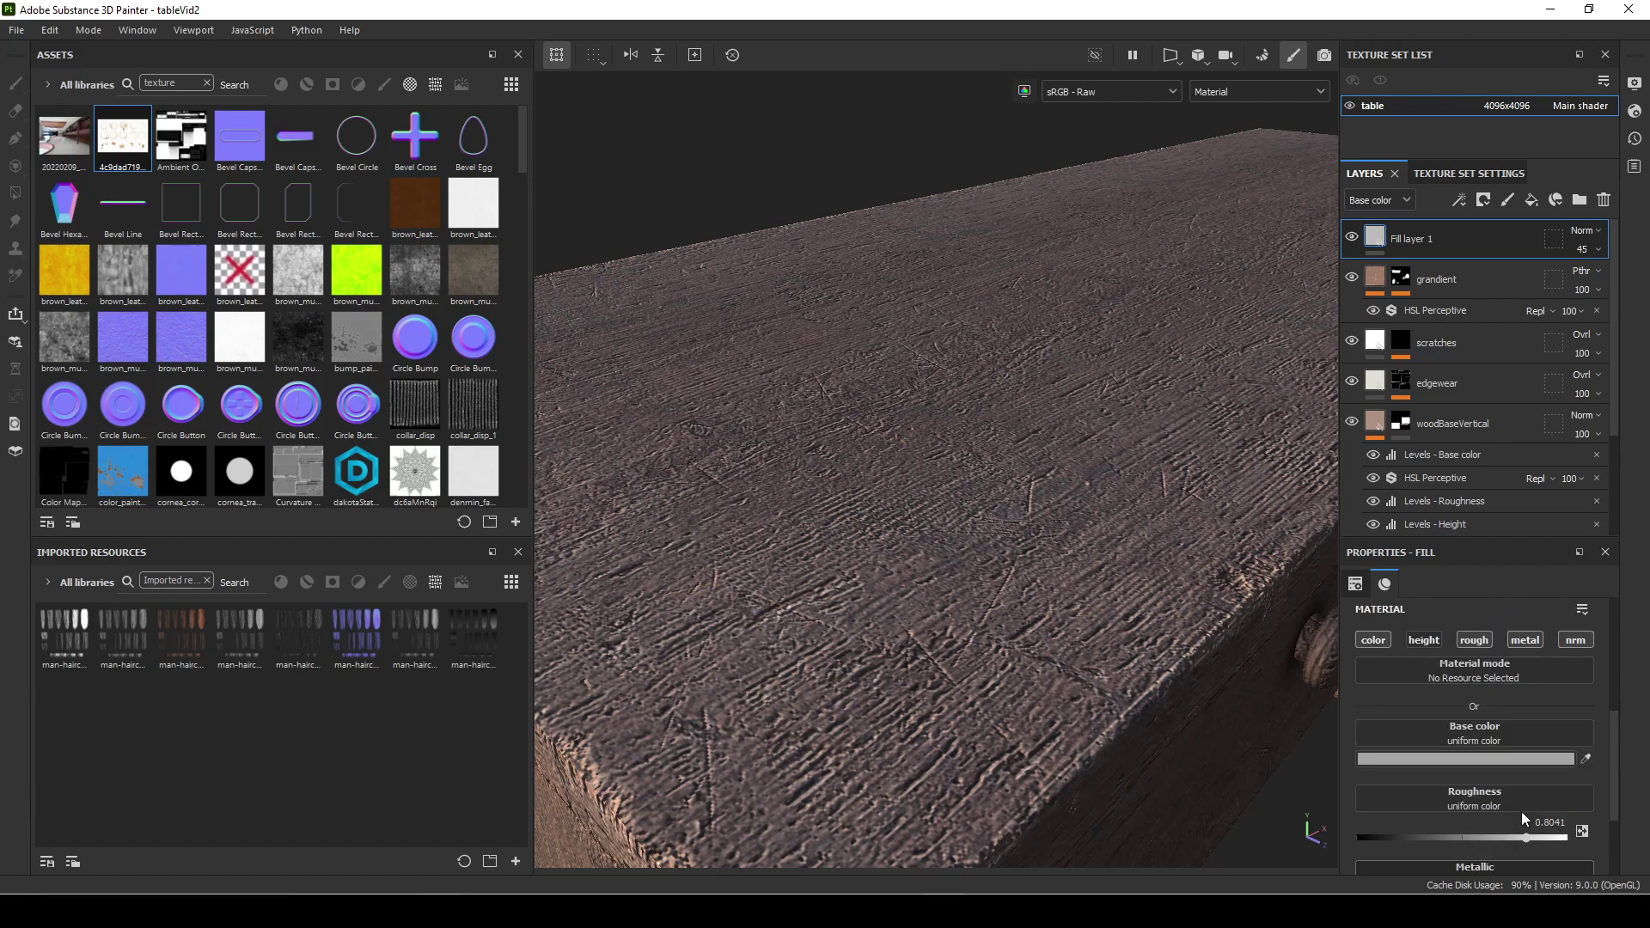
scroll(1514, 754, up, 2)
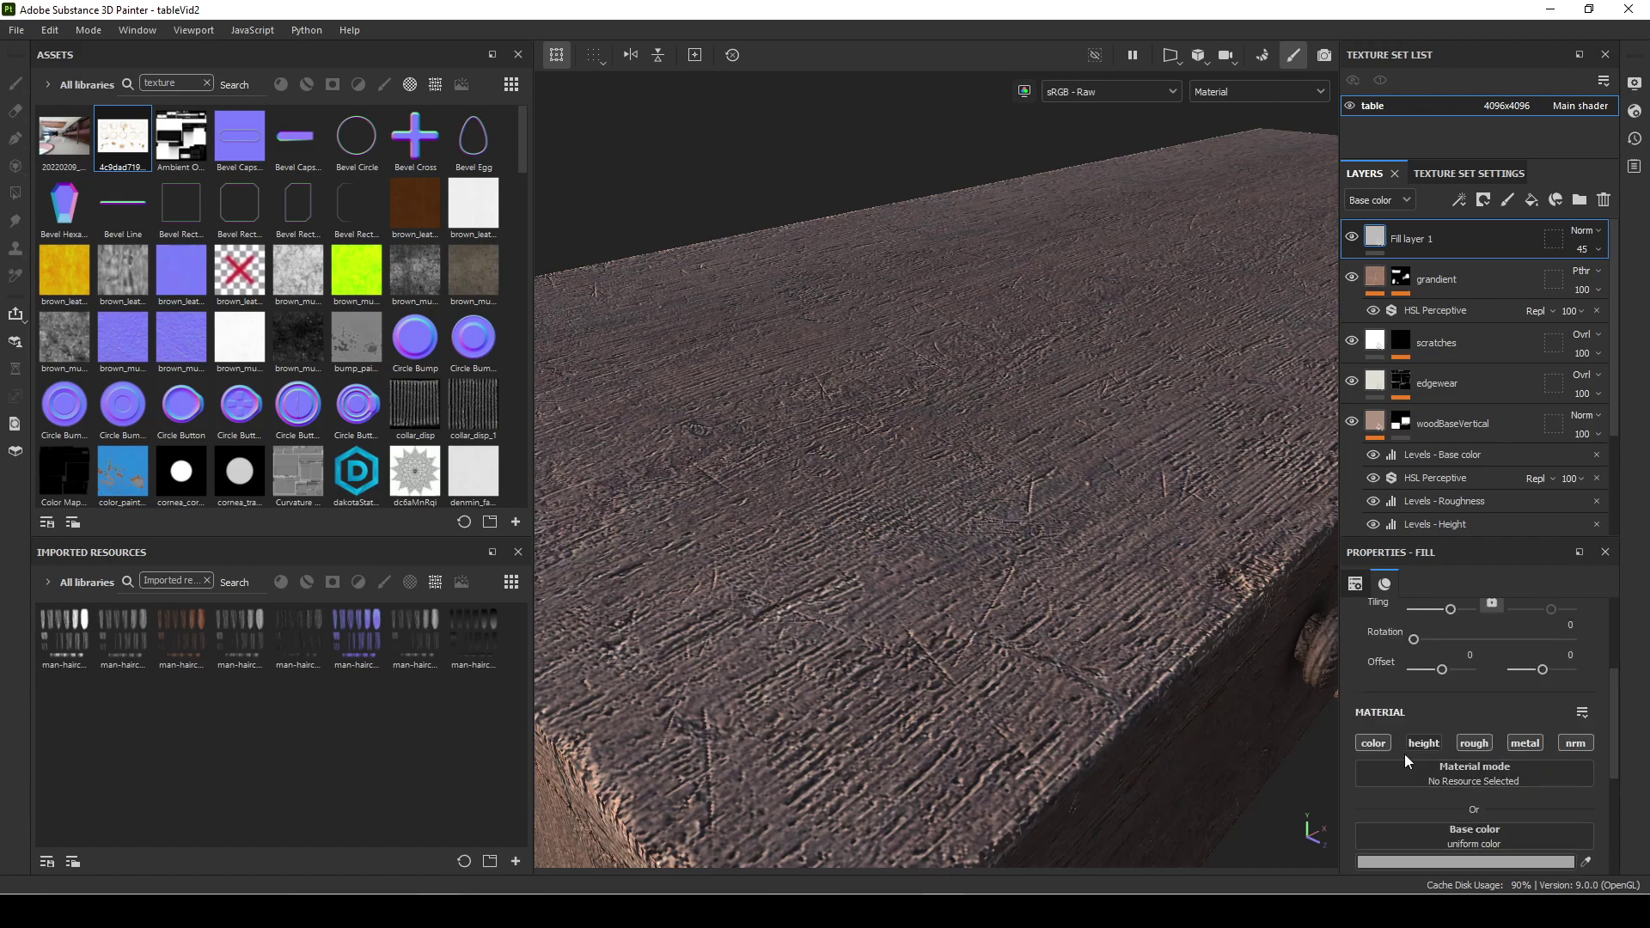
click(1524, 744)
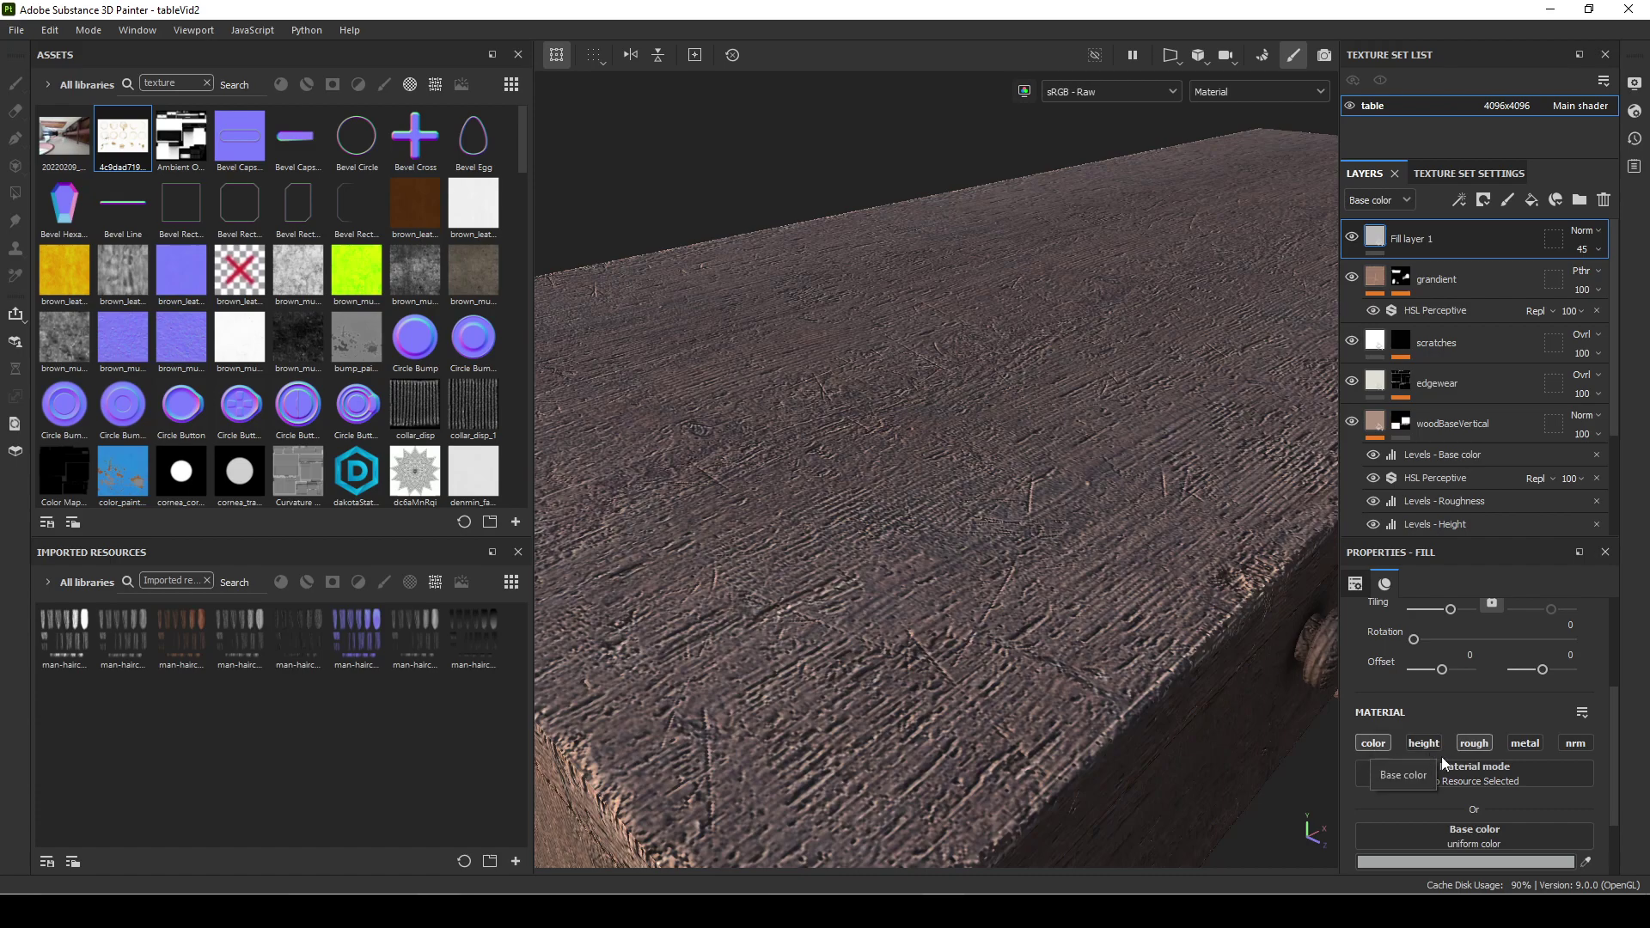
Raise the opacity of Fill layer 1 to 74
mouse_move(976, 591)
alt+right_down()
mouse_move(931, 596)
mouse_move(972, 596)
alt+right_up()
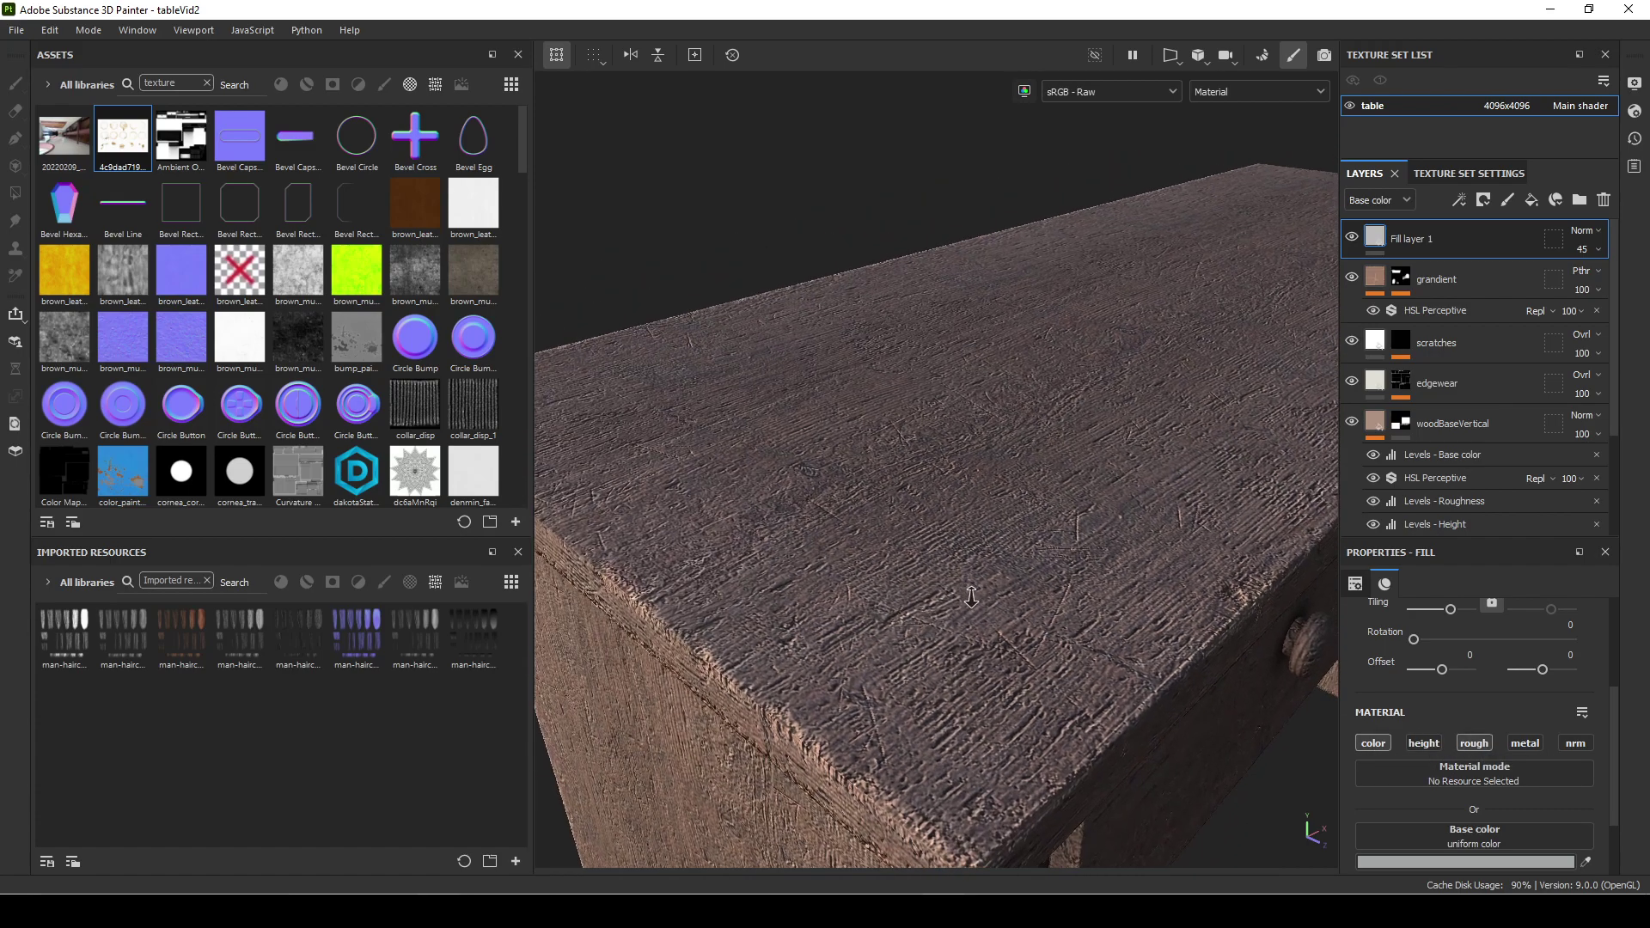
click(1595, 249)
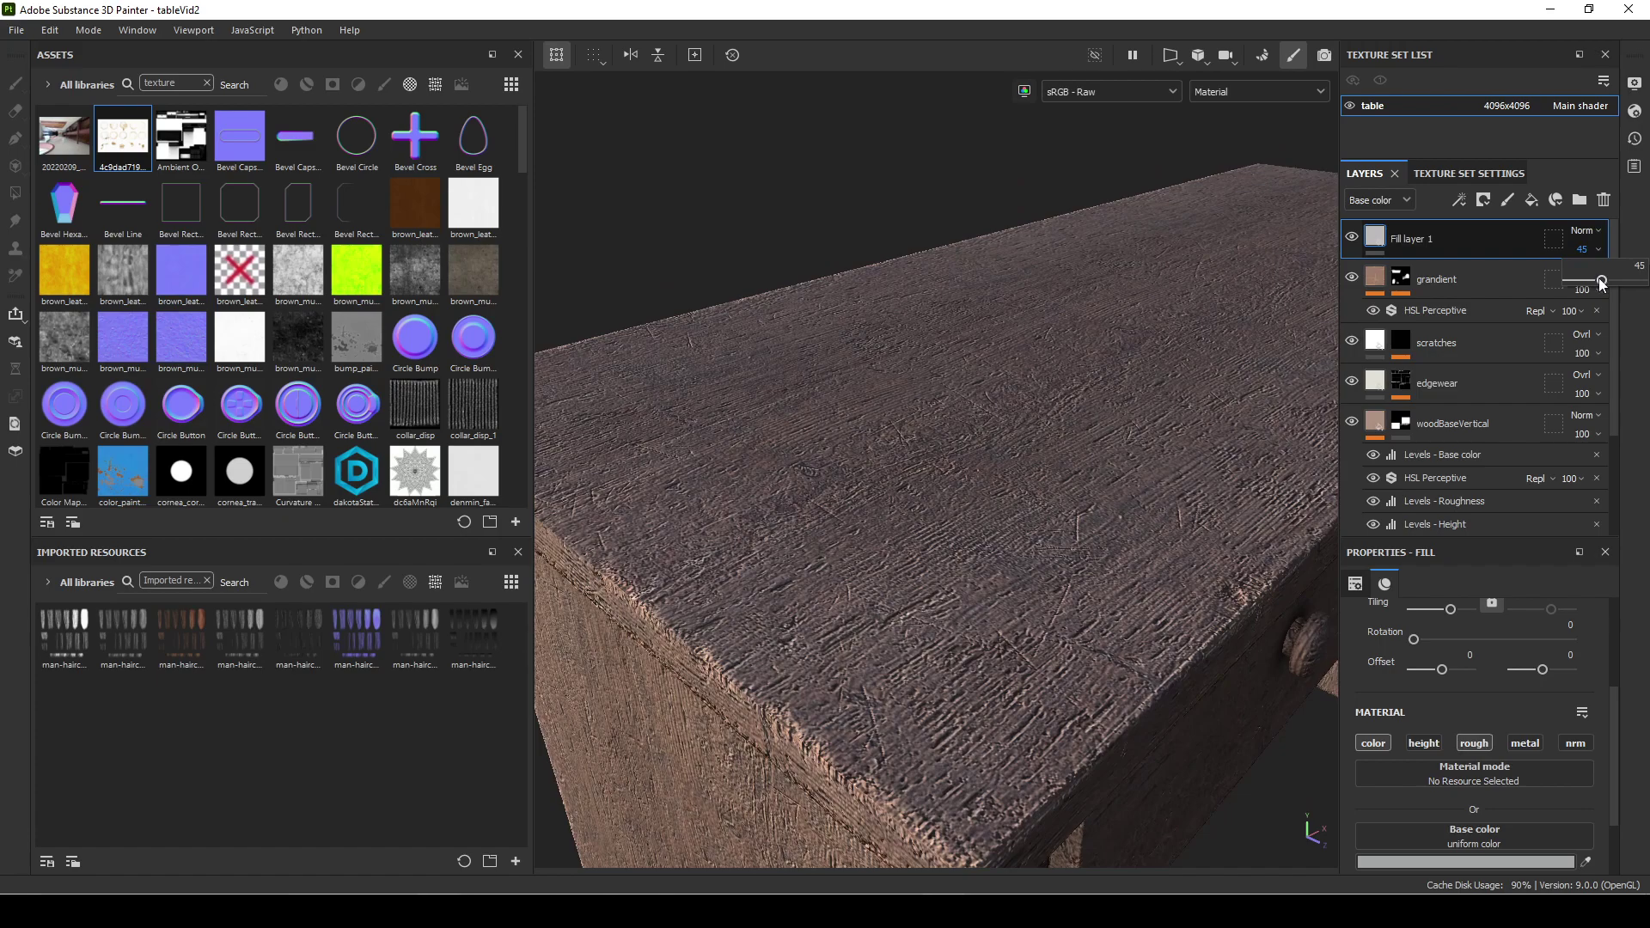
drag(1601, 280, 1617, 281)
alt+right_drag(1061, 506, 1070, 537)
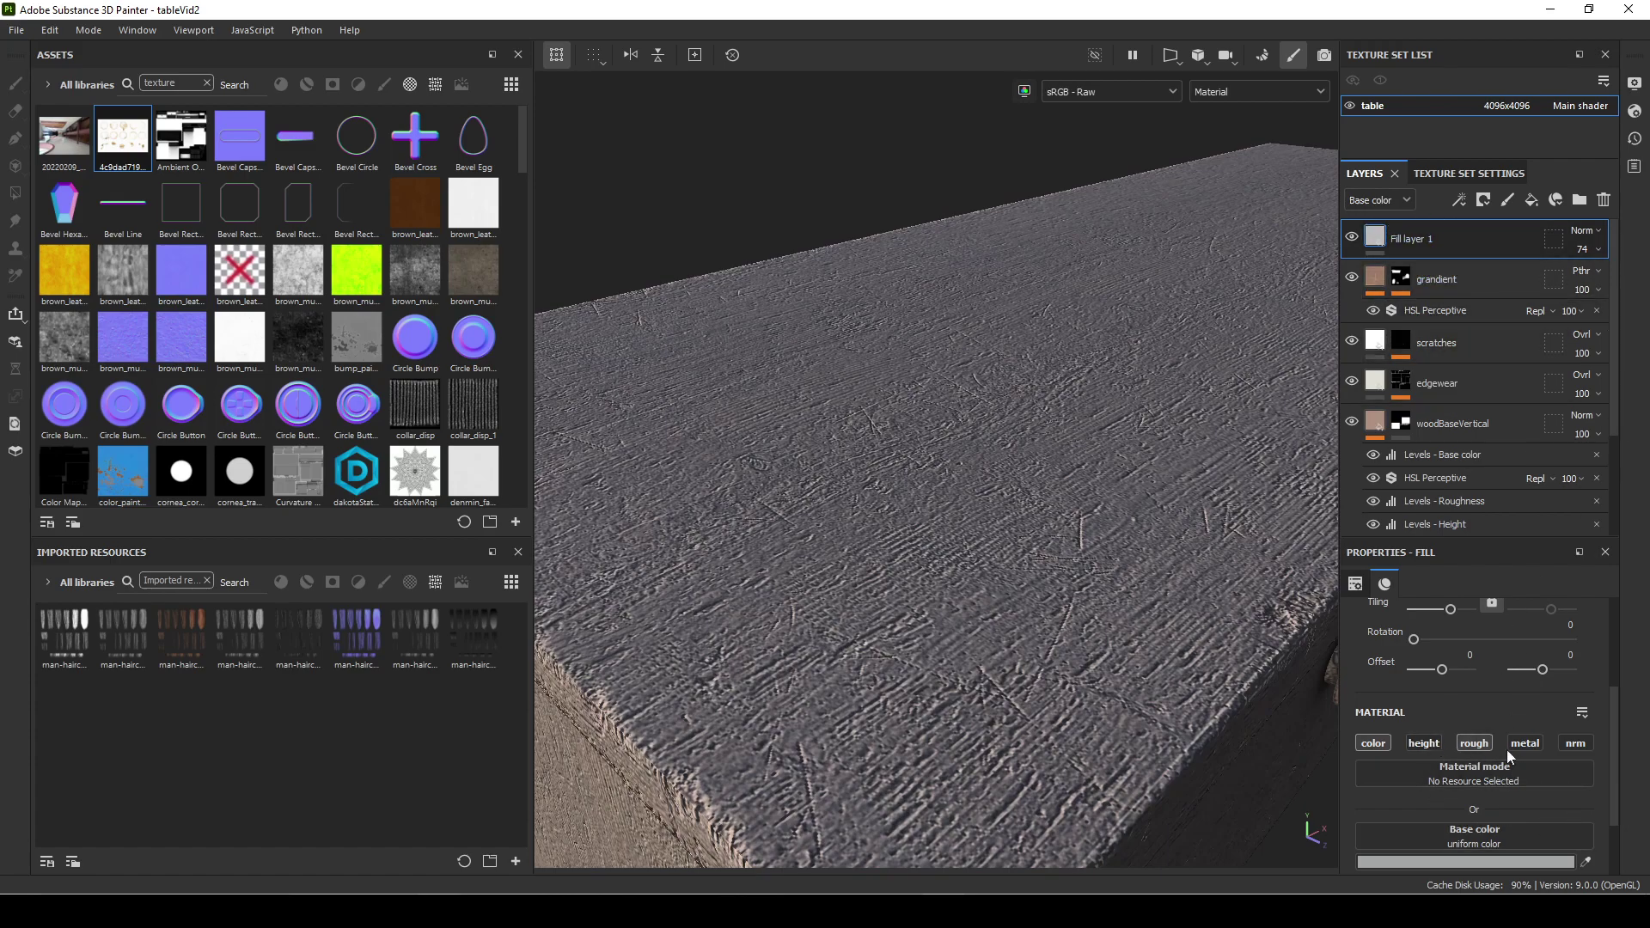
Give Fill layer 1 a black mask with a fill effect that uses the imported coffee-stain image as its grayscale
right_click(1377, 245)
click(1432, 269)
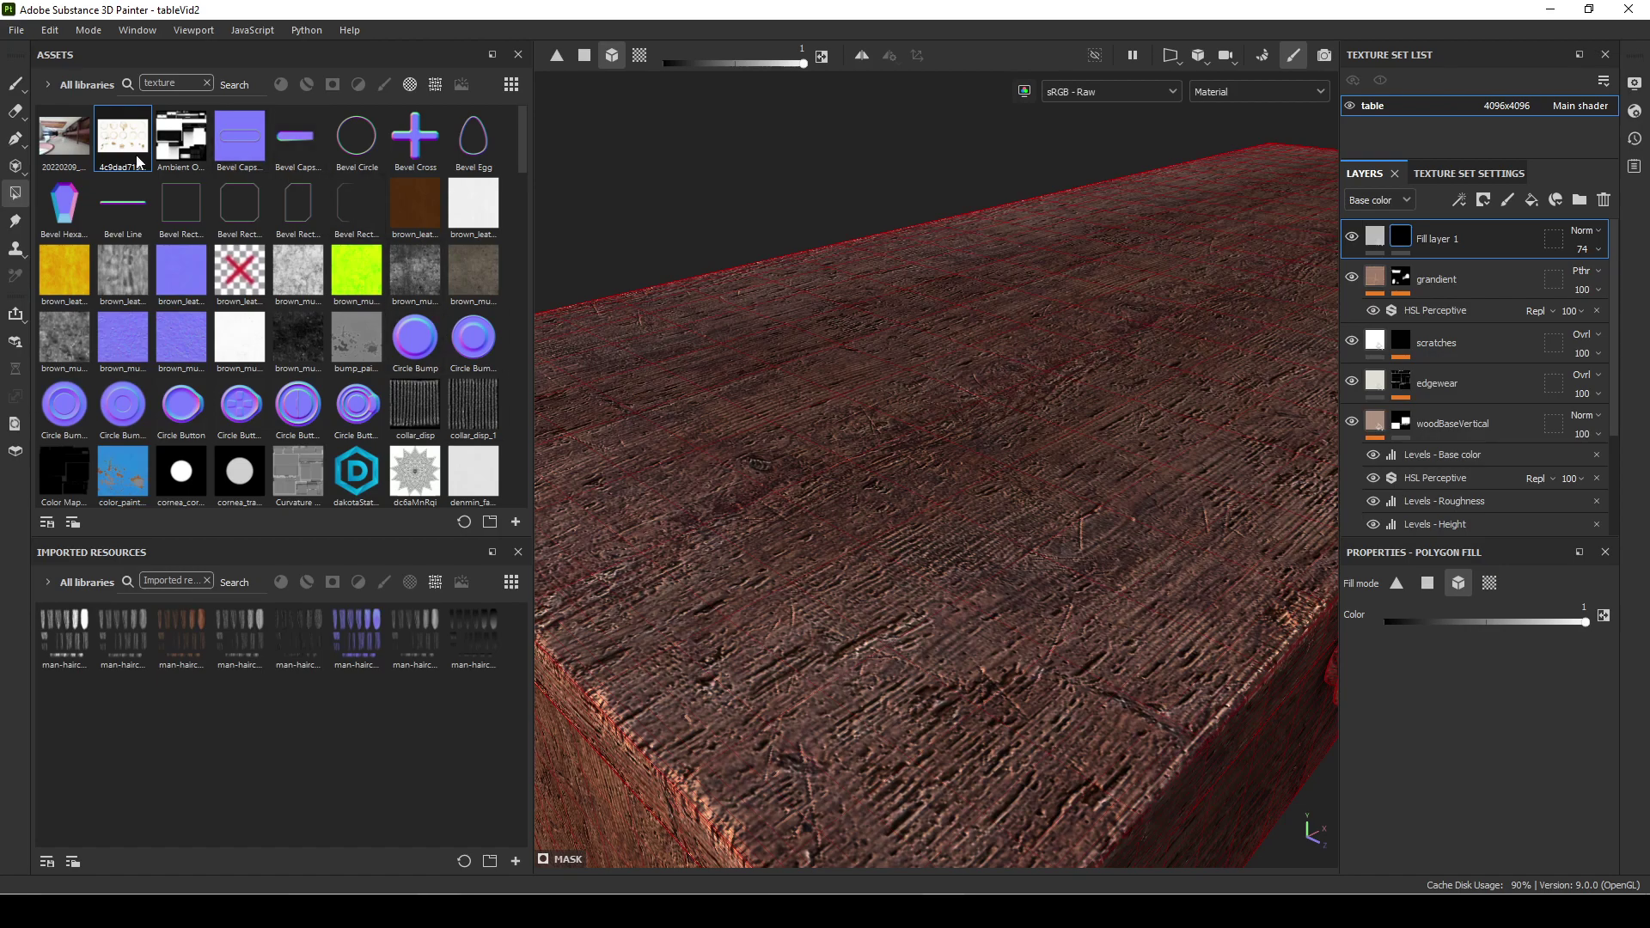
right_click(1393, 239)
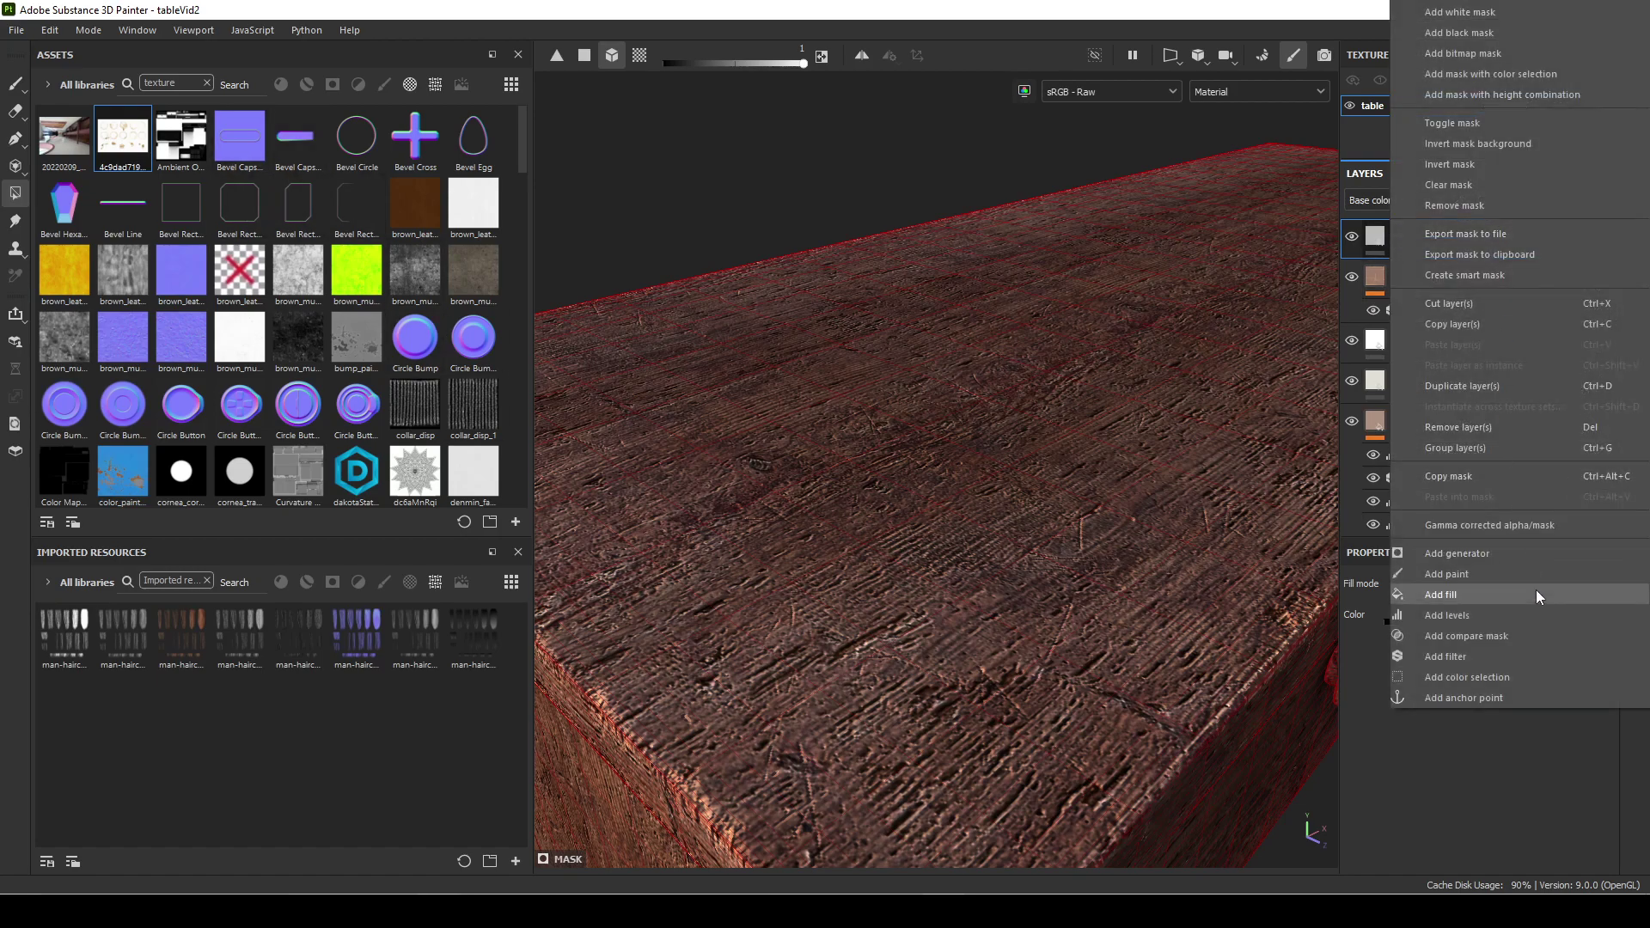
click(1513, 597)
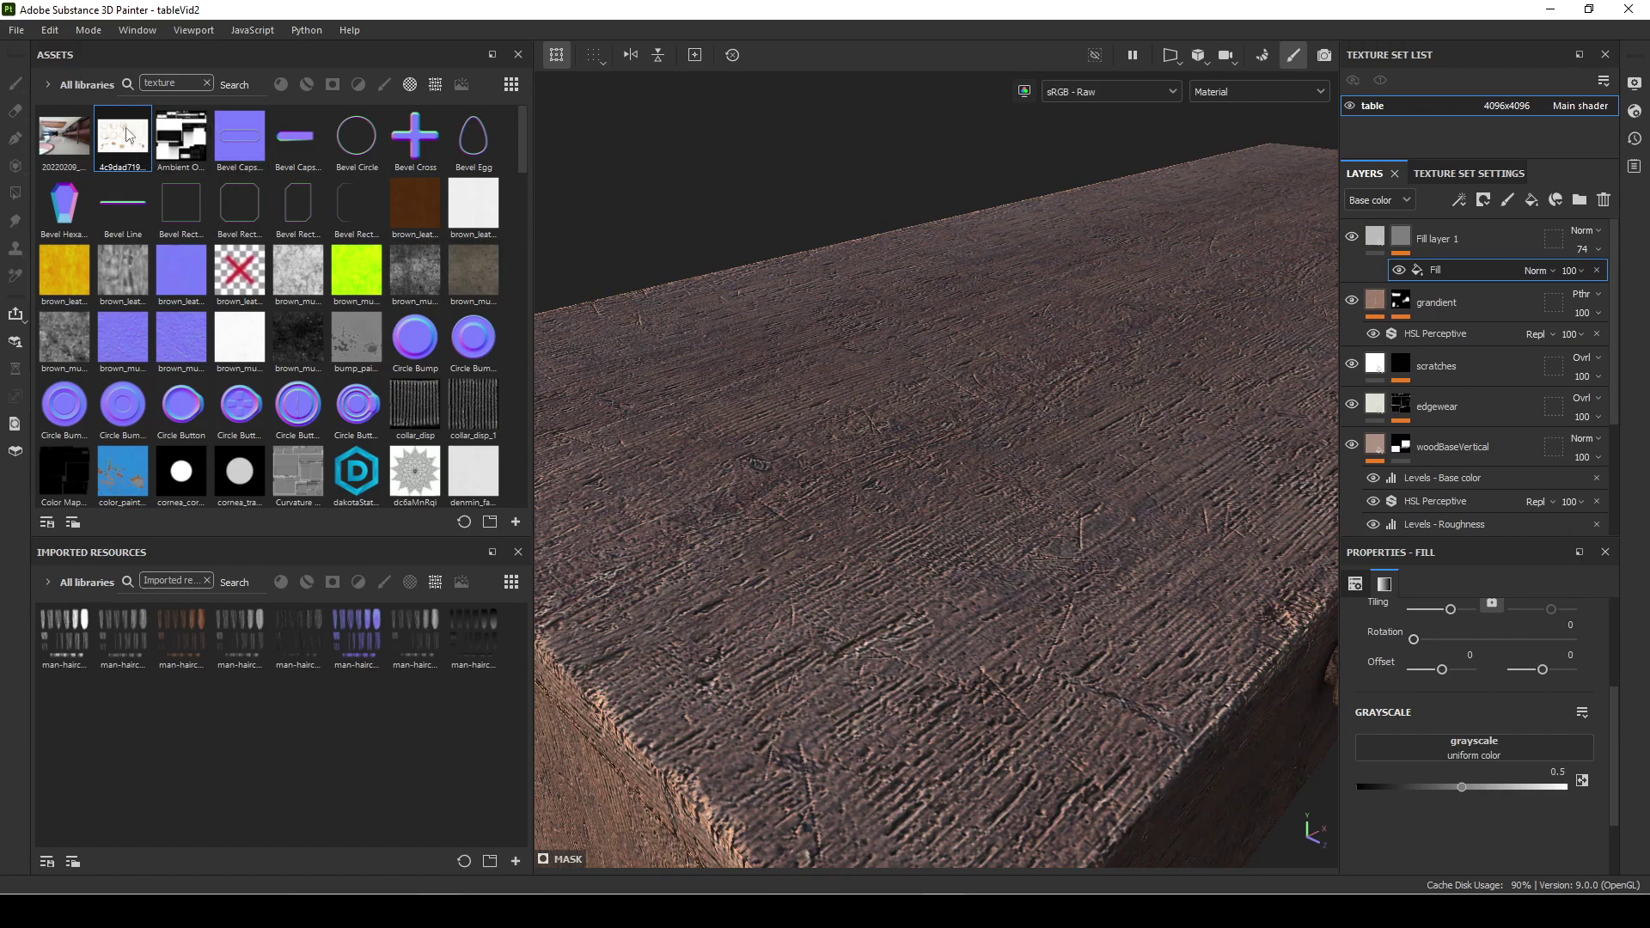
drag(121, 148, 1489, 744)
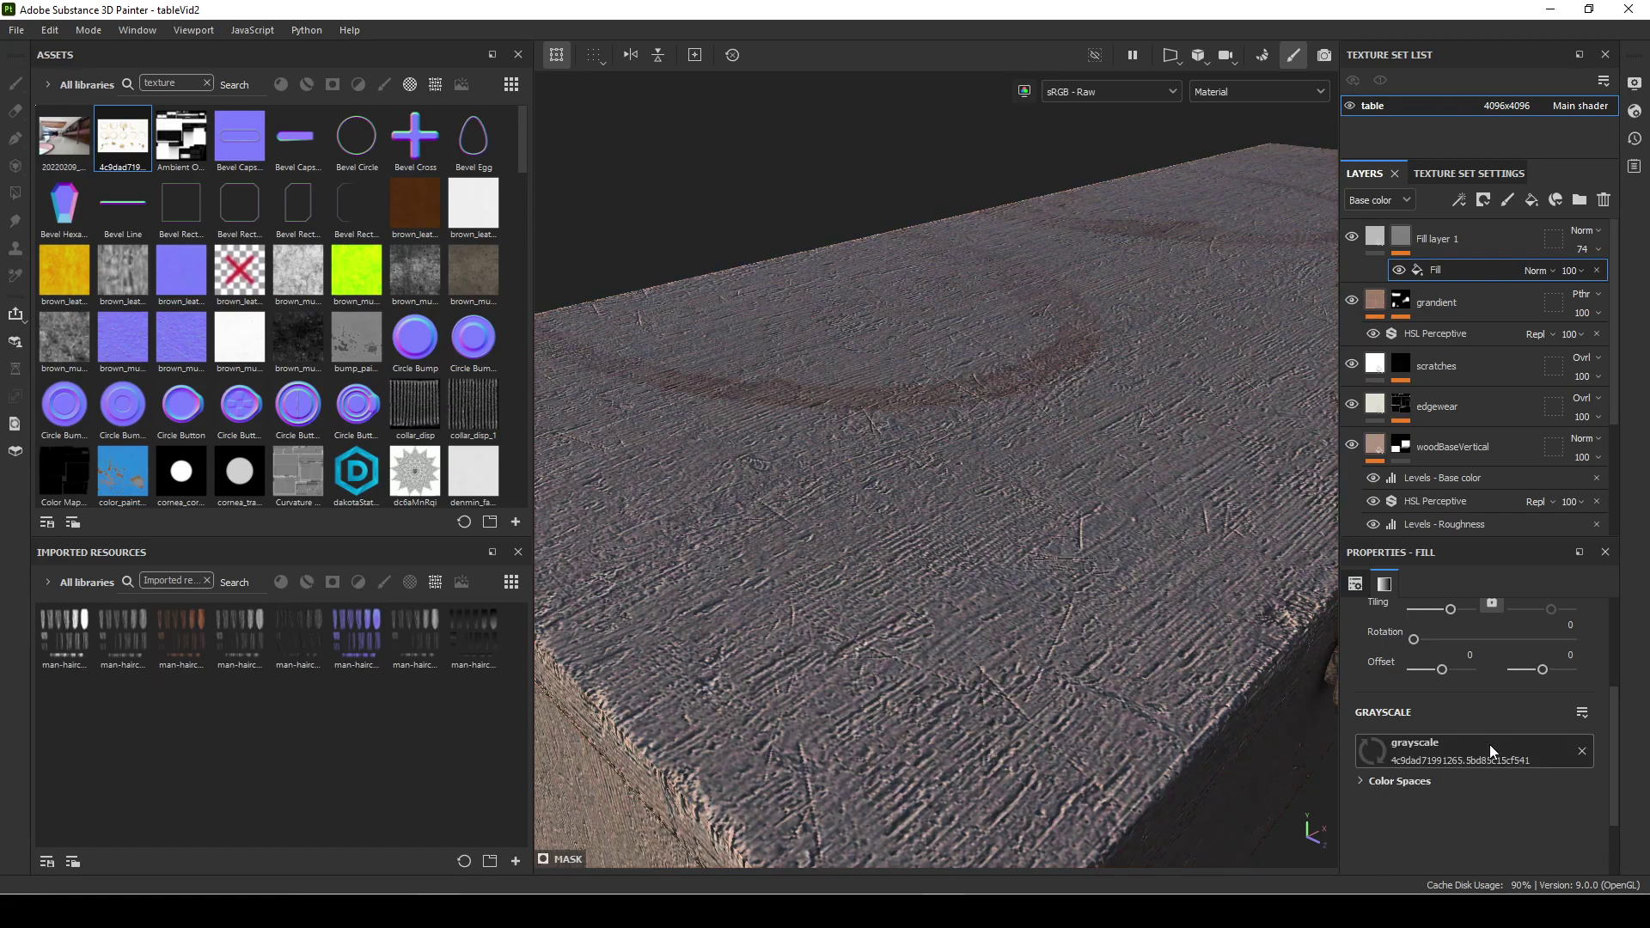
alt+drag(1120, 507, 1191, 423)
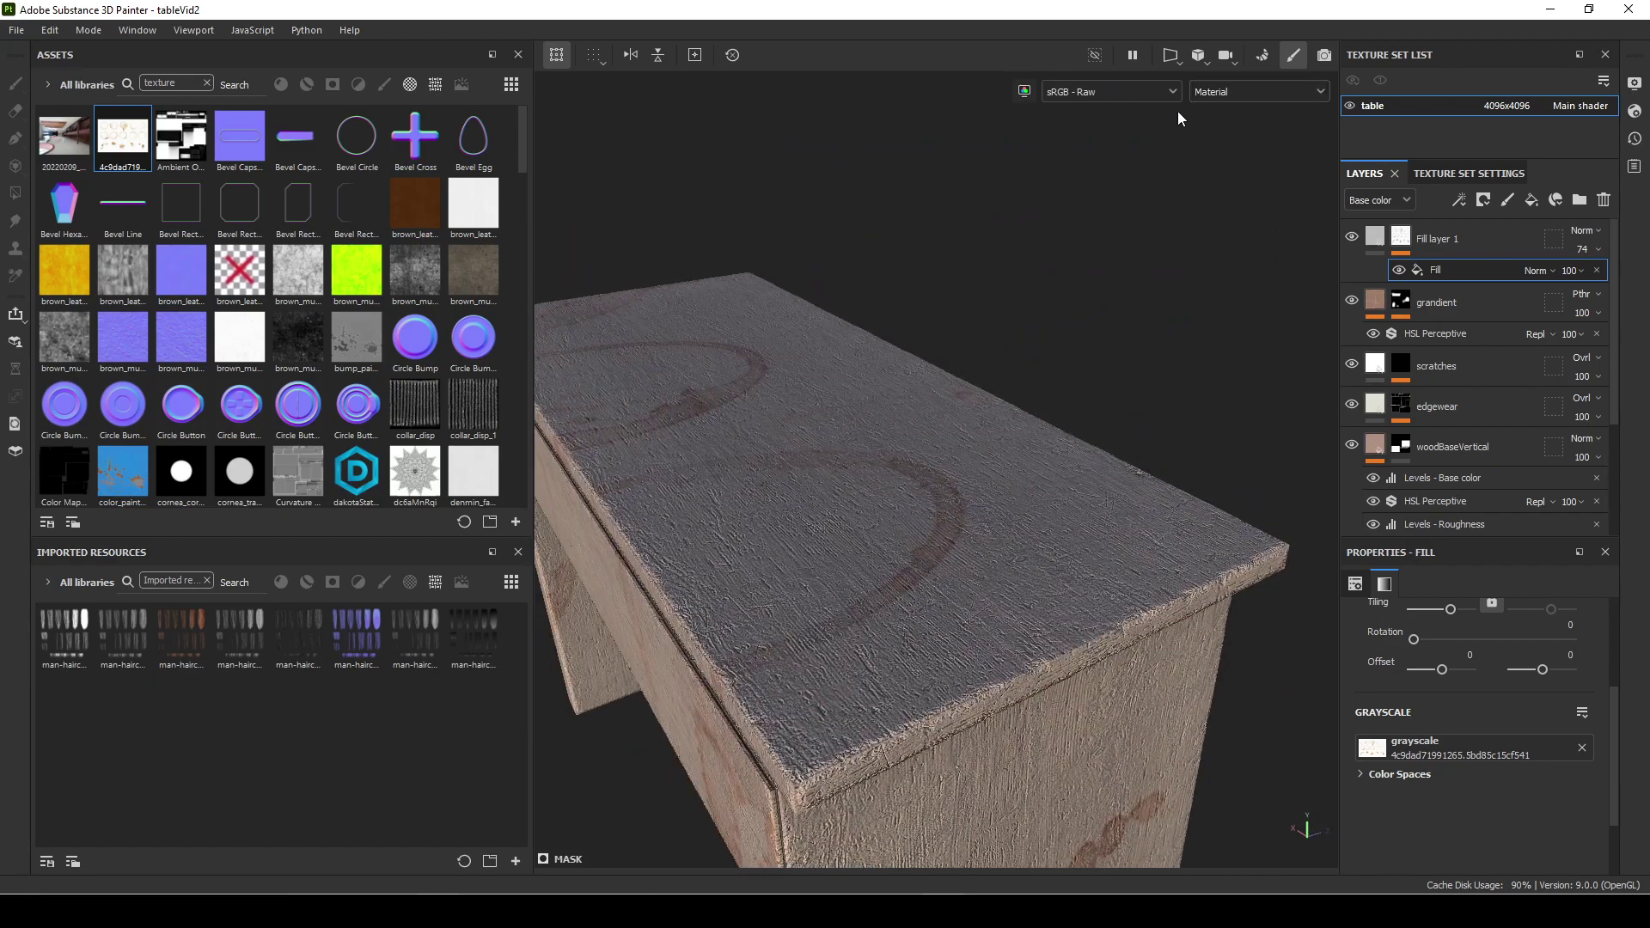
Examine how the stain image falls on the table's UV layout in the 2D only view, returning to 3D only
scroll(1504, 756, up, 3)
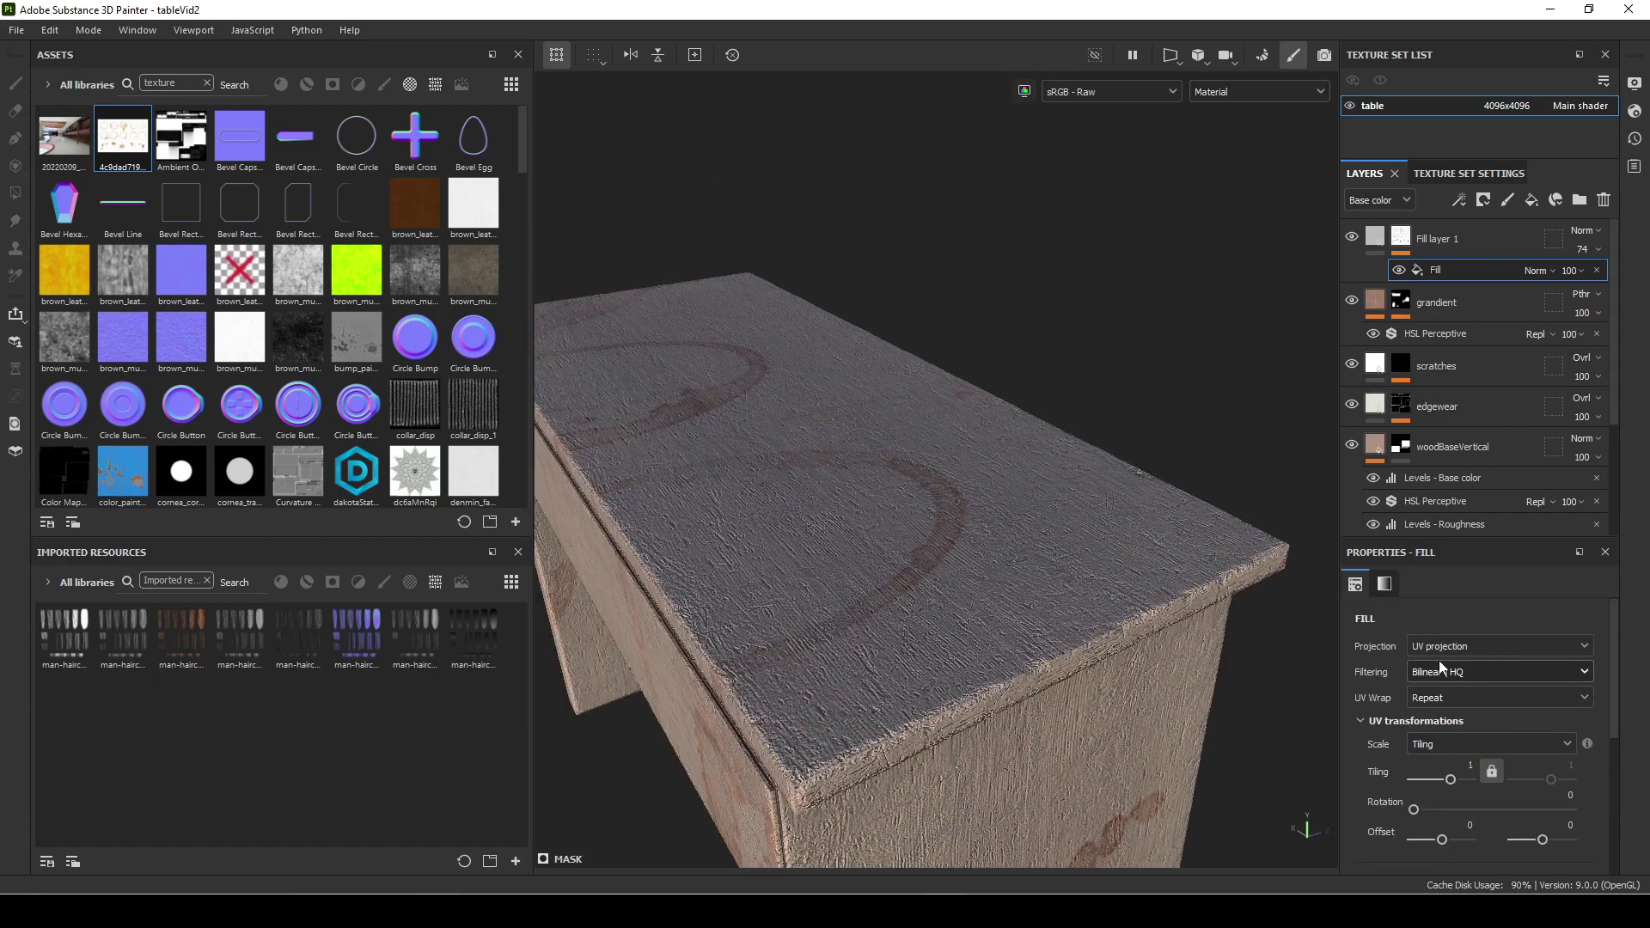
alt+drag(945, 533, 1162, 173)
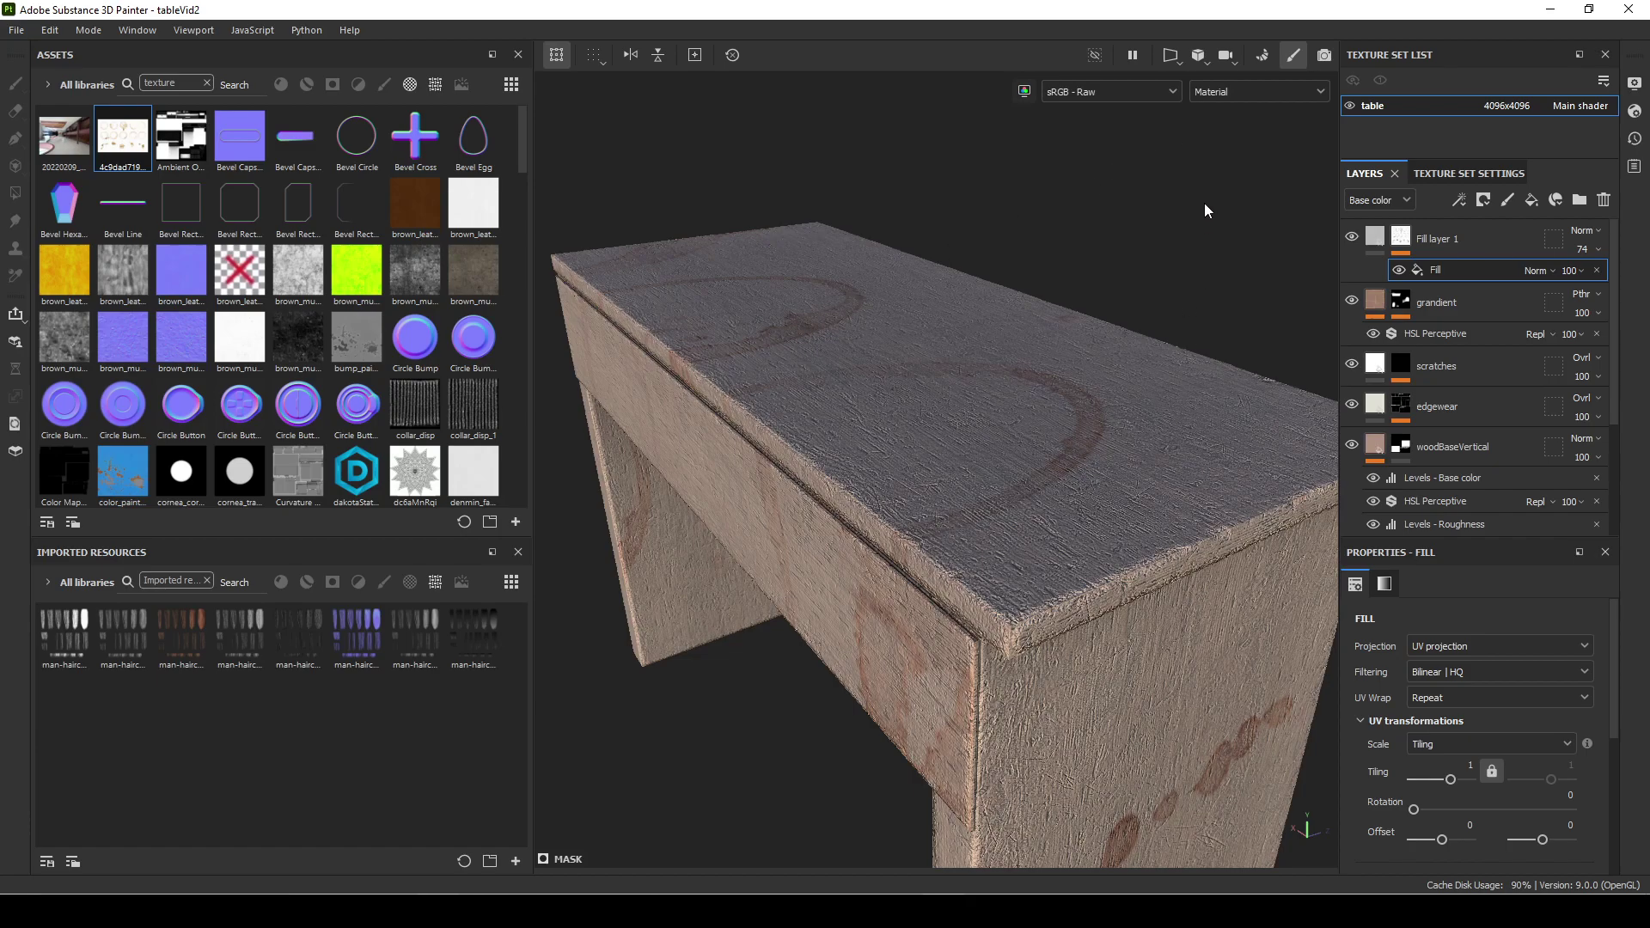
click(1174, 64)
click(1217, 122)
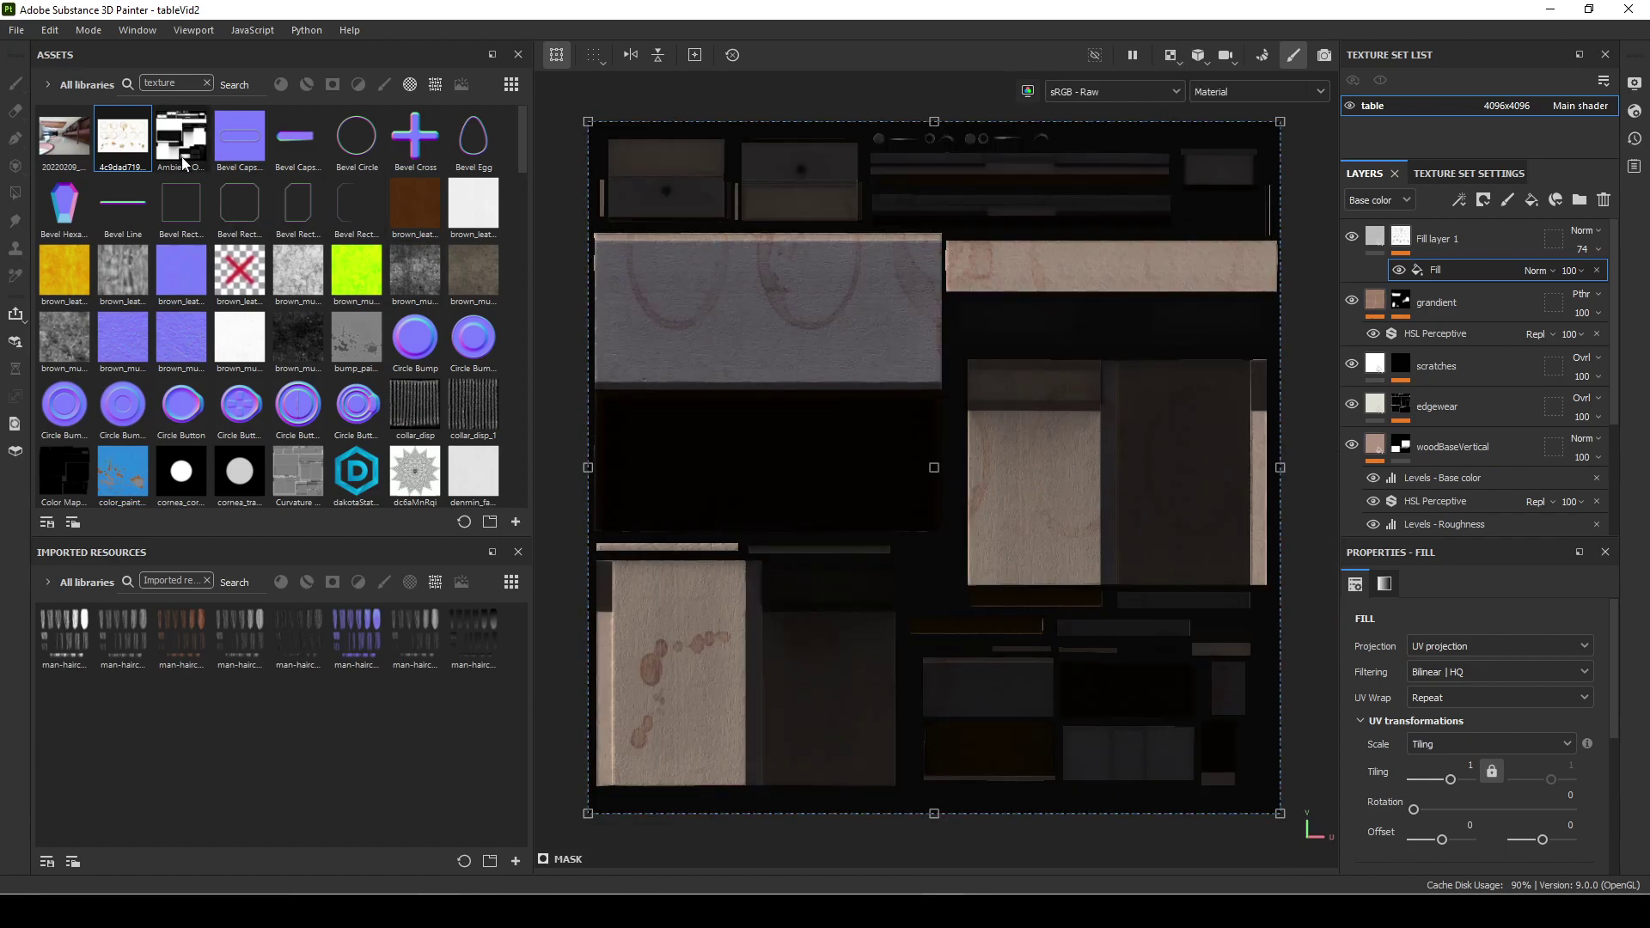
mouse_move(161, 159)
click(1173, 63)
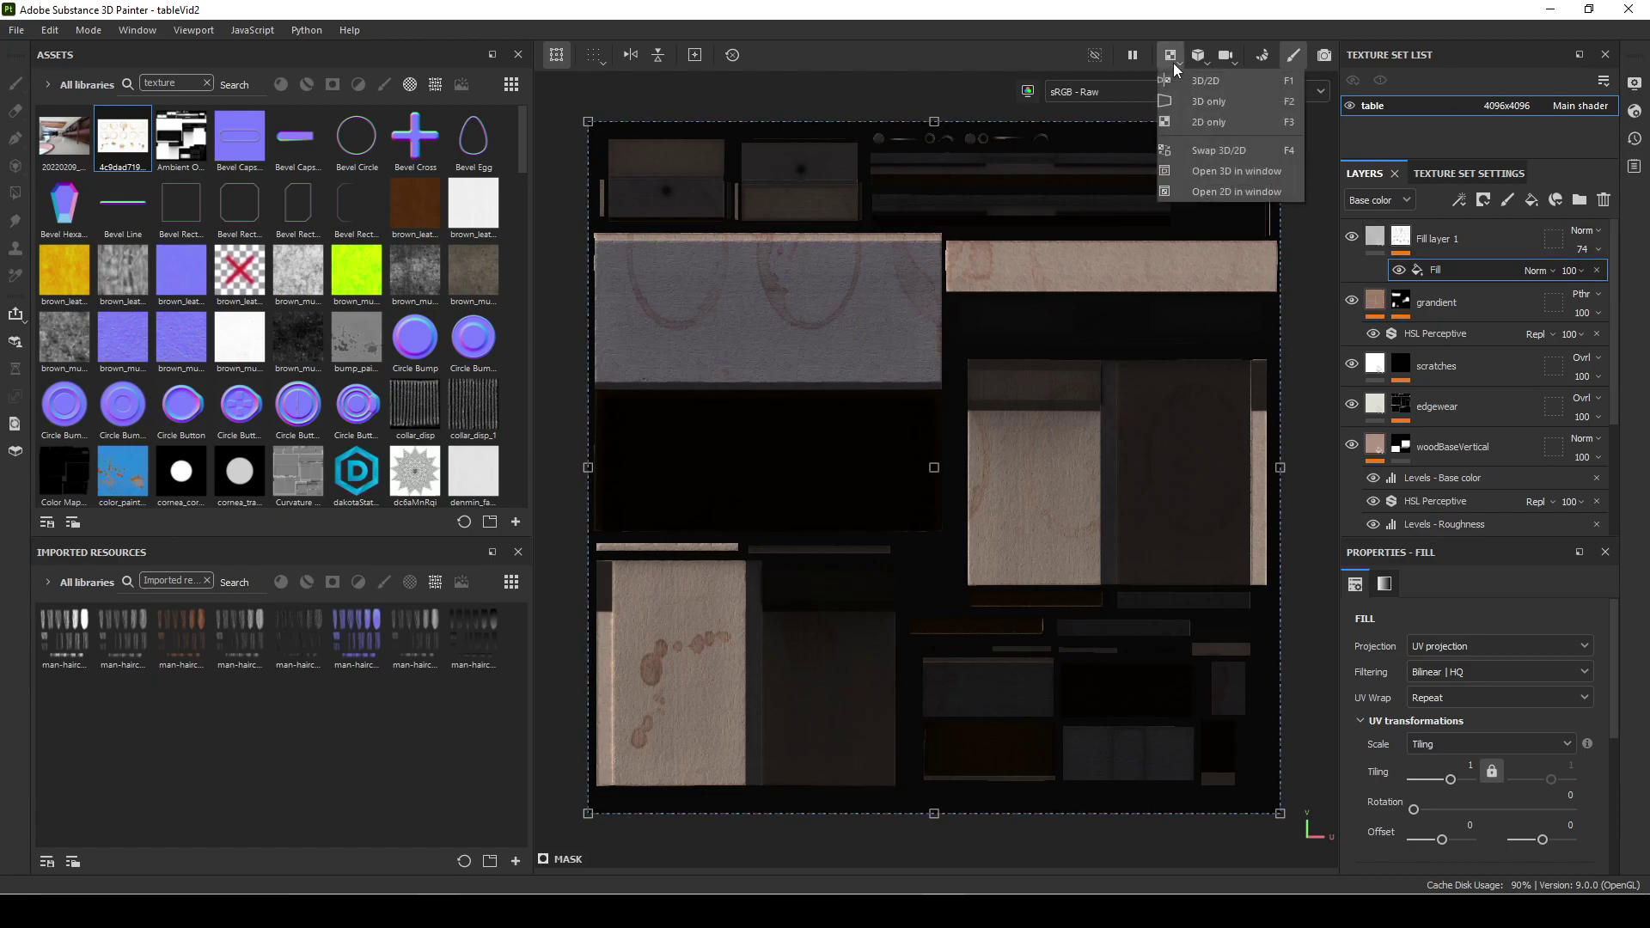
click(1229, 103)
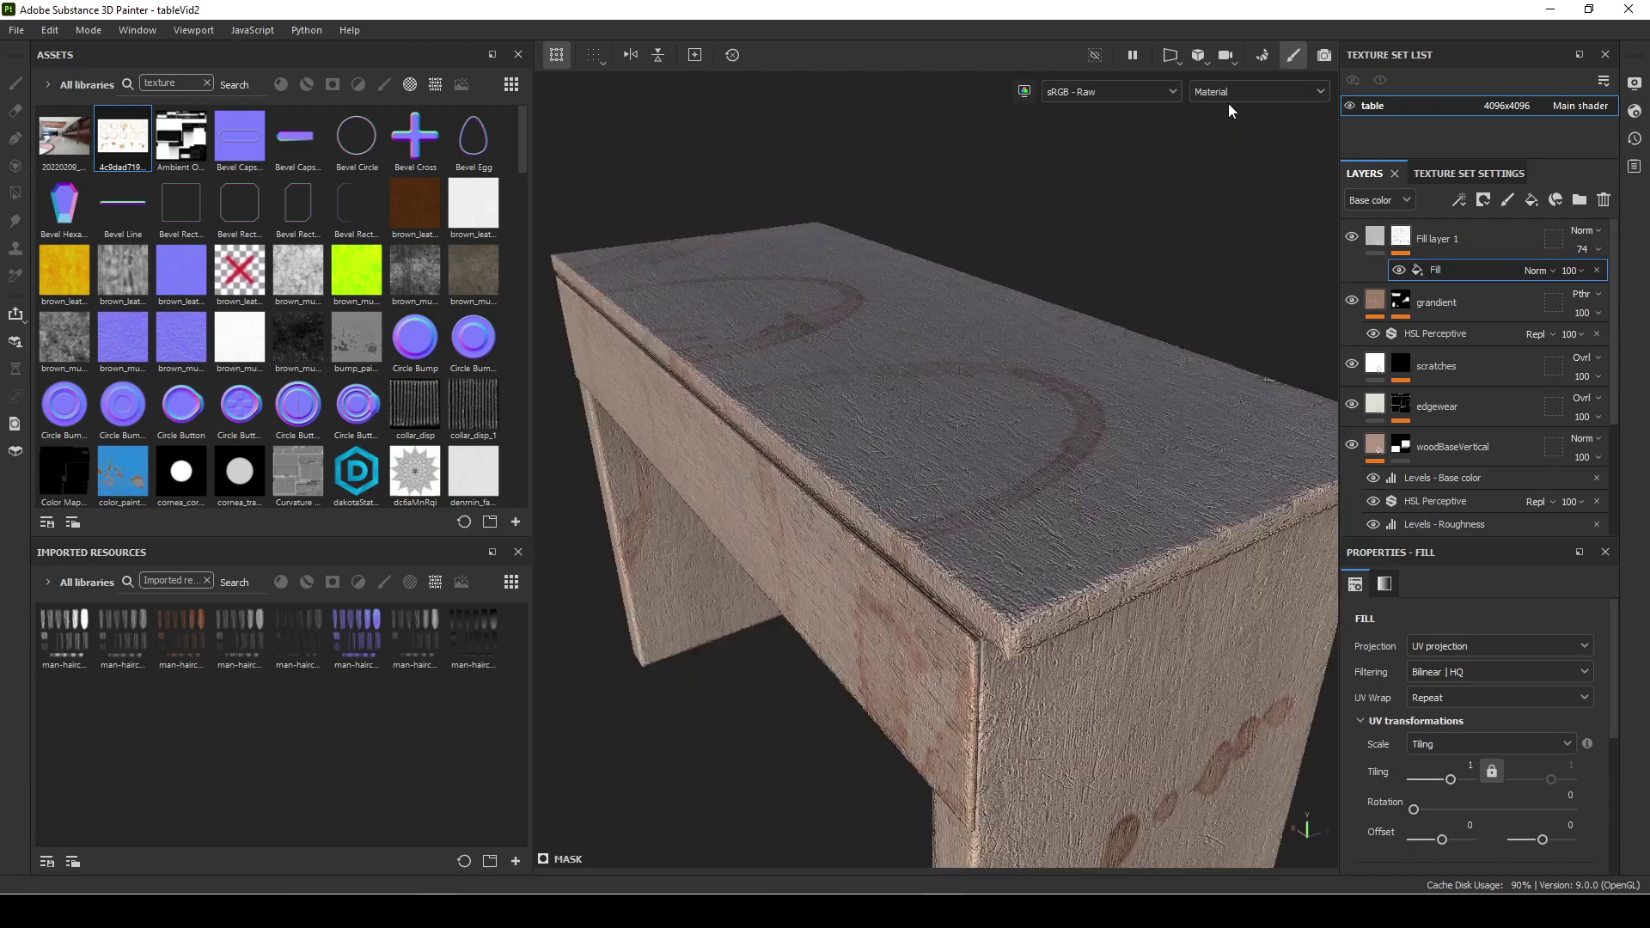
Try Tri-planar projection on the mask's fill effect and inspect the stains on the tabletop, legs and back
click(1486, 646)
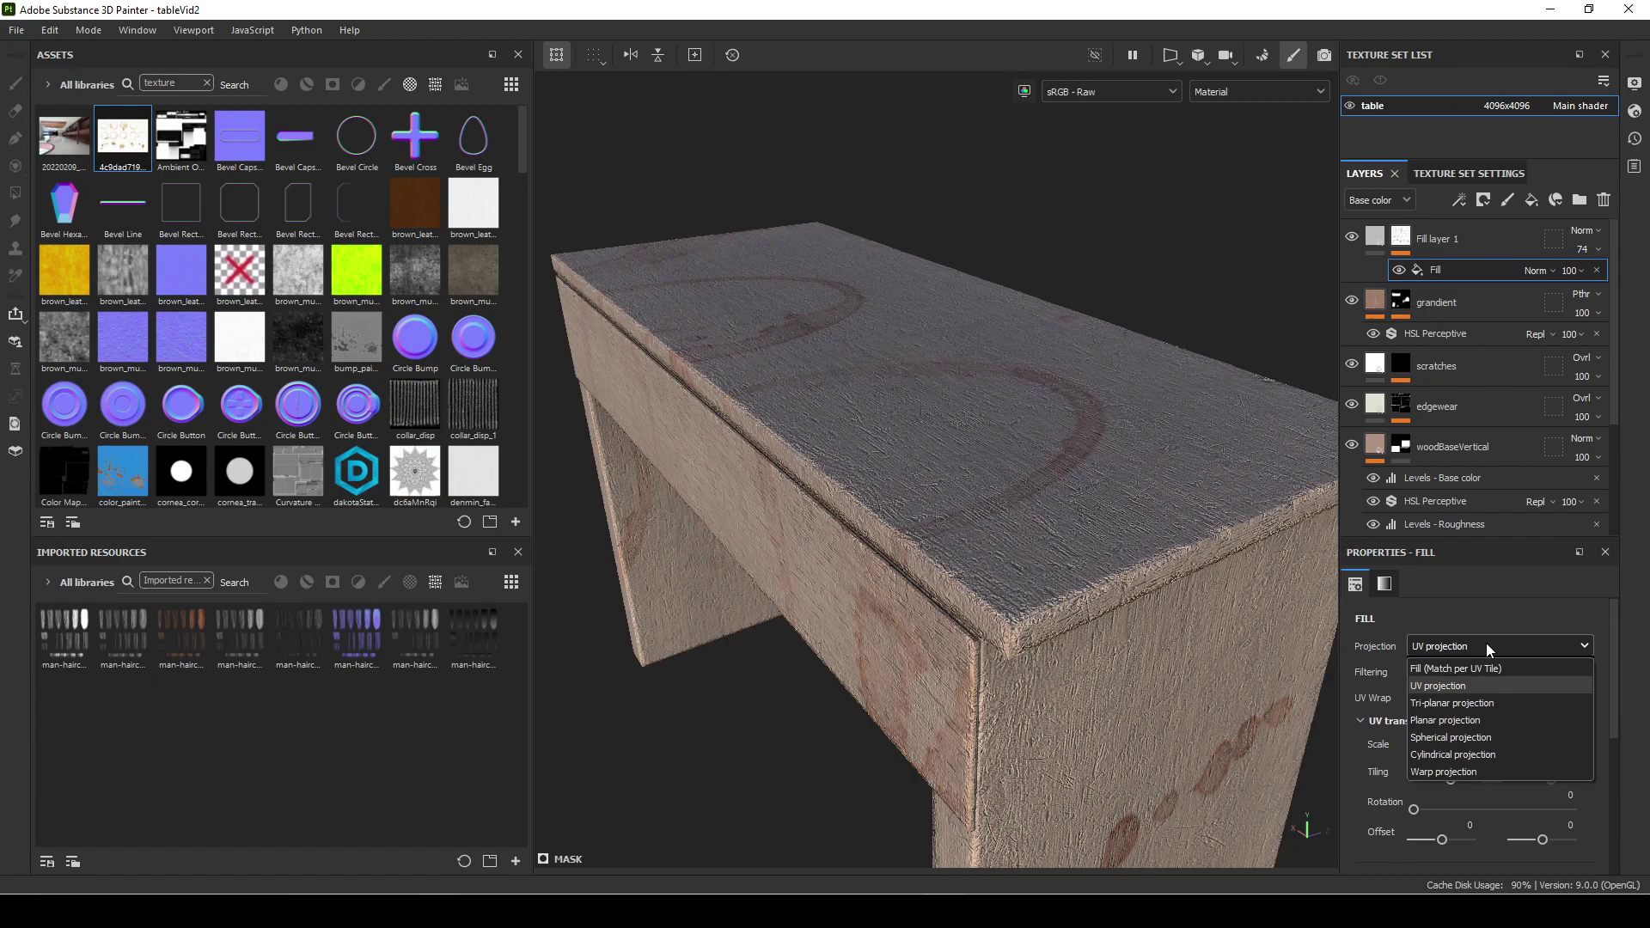
click(1474, 703)
alt+drag(1085, 701, 1045, 496)
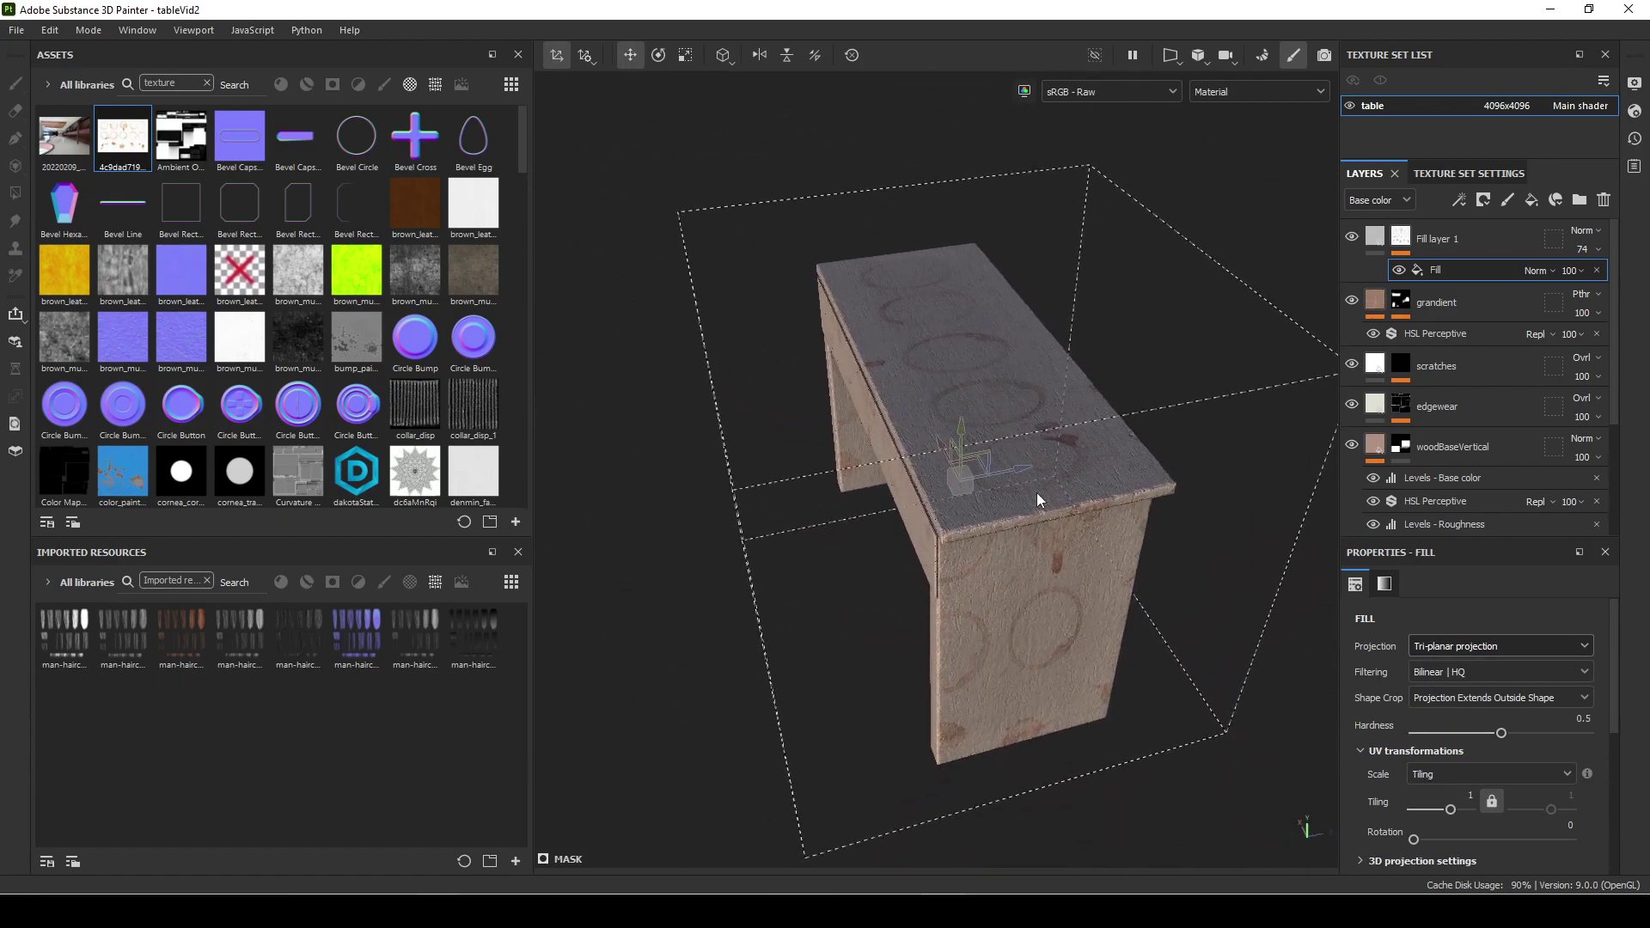
alt+drag(931, 591, 811, 628)
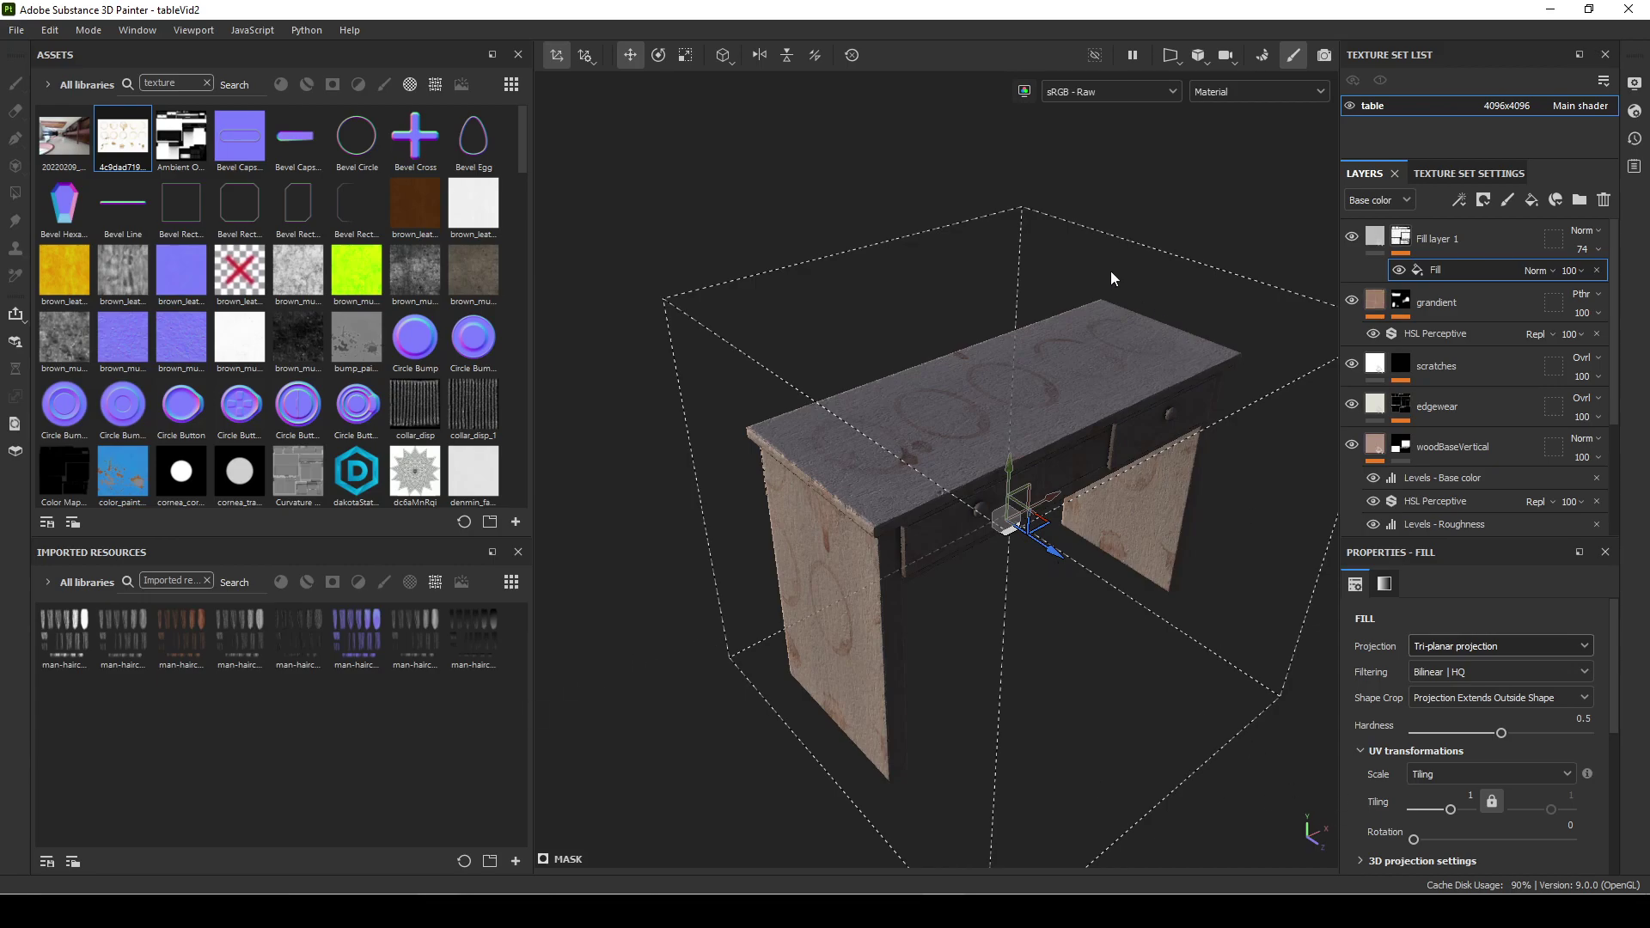
alt+drag(920, 603, 969, 702)
alt+middle_drag(995, 647, 1174, 523)
alt+drag(1175, 523, 884, 446)
alt+middle_drag(884, 446, 987, 557)
alt+drag(987, 557, 1017, 478)
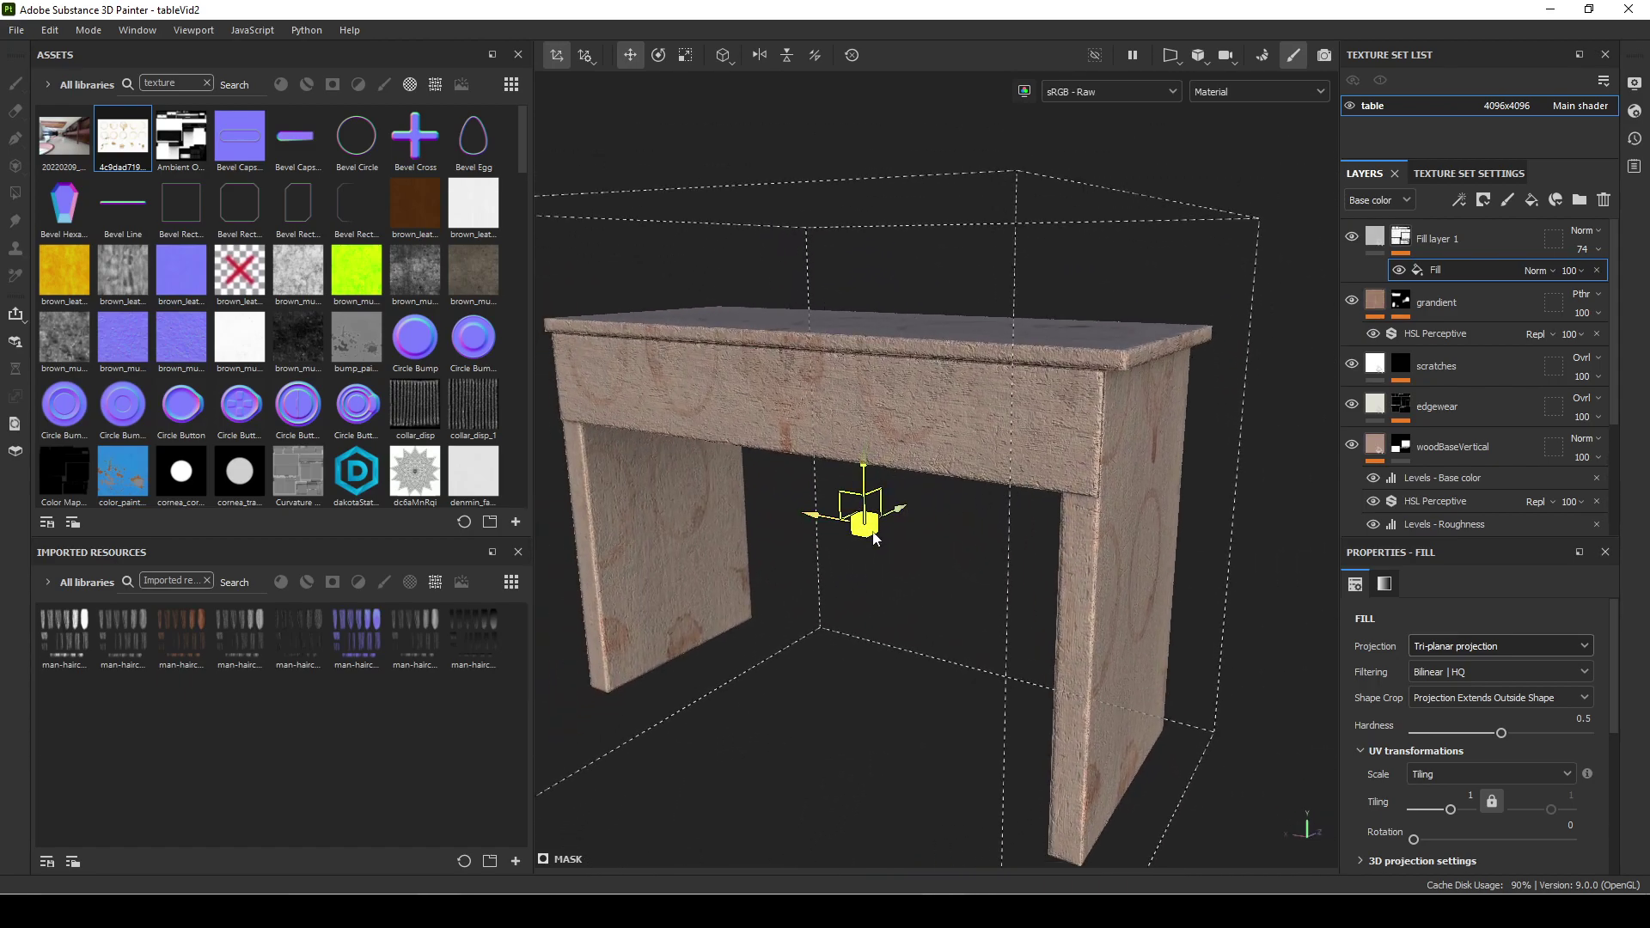
alt+drag(1022, 605, 923, 612)
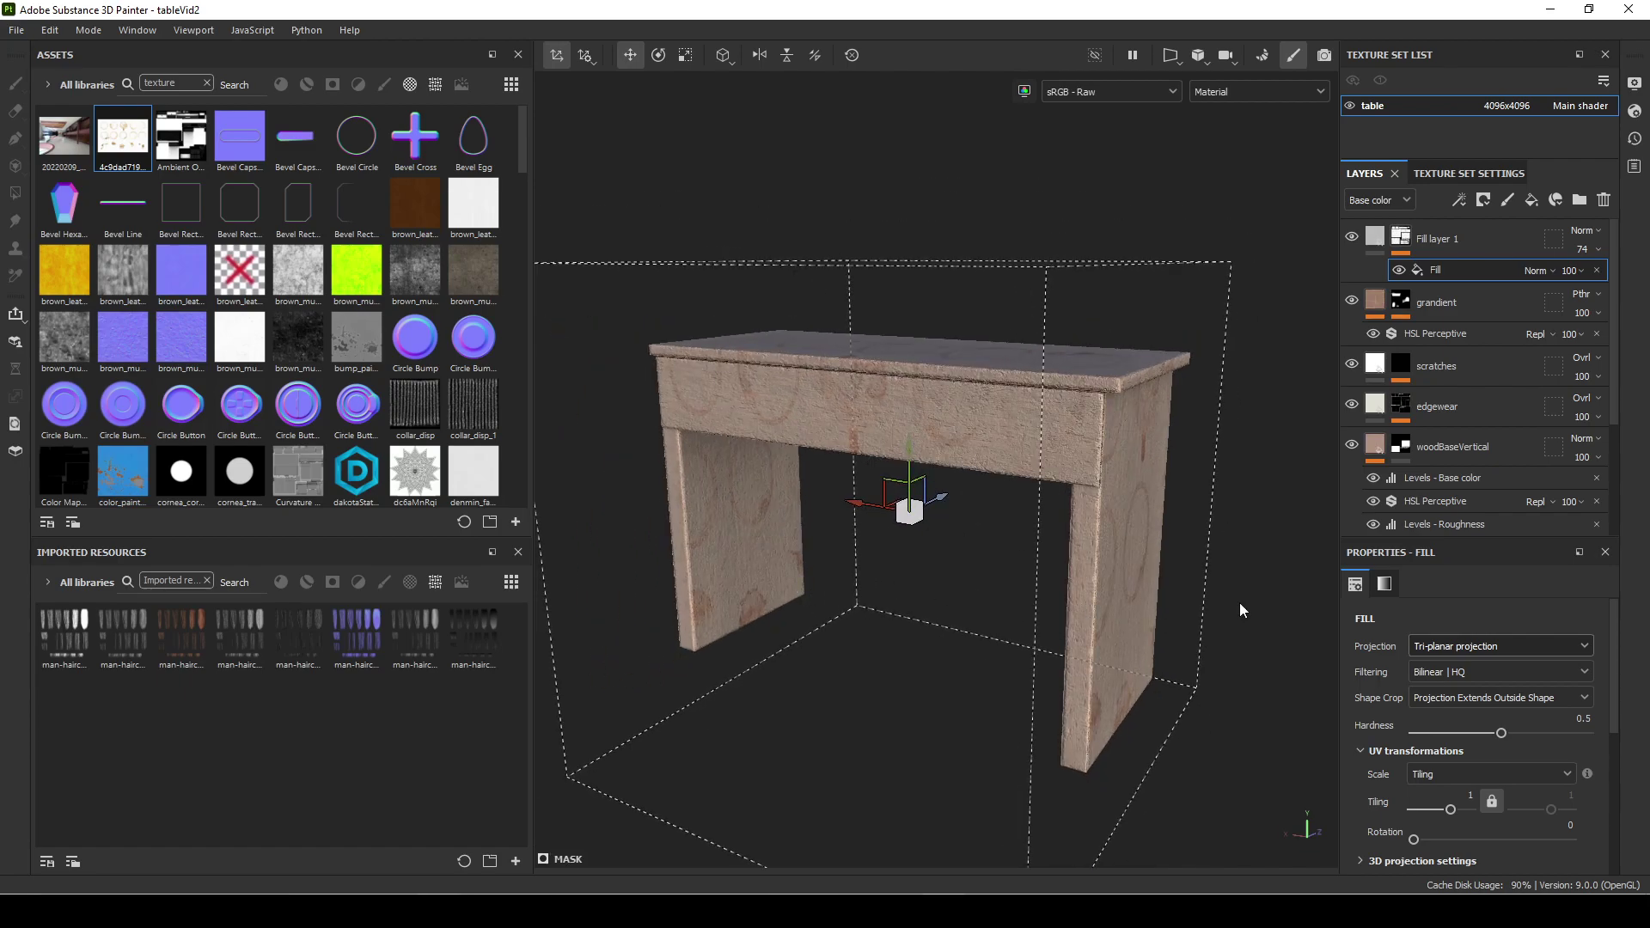
alt+drag(1174, 470, 1205, 610)
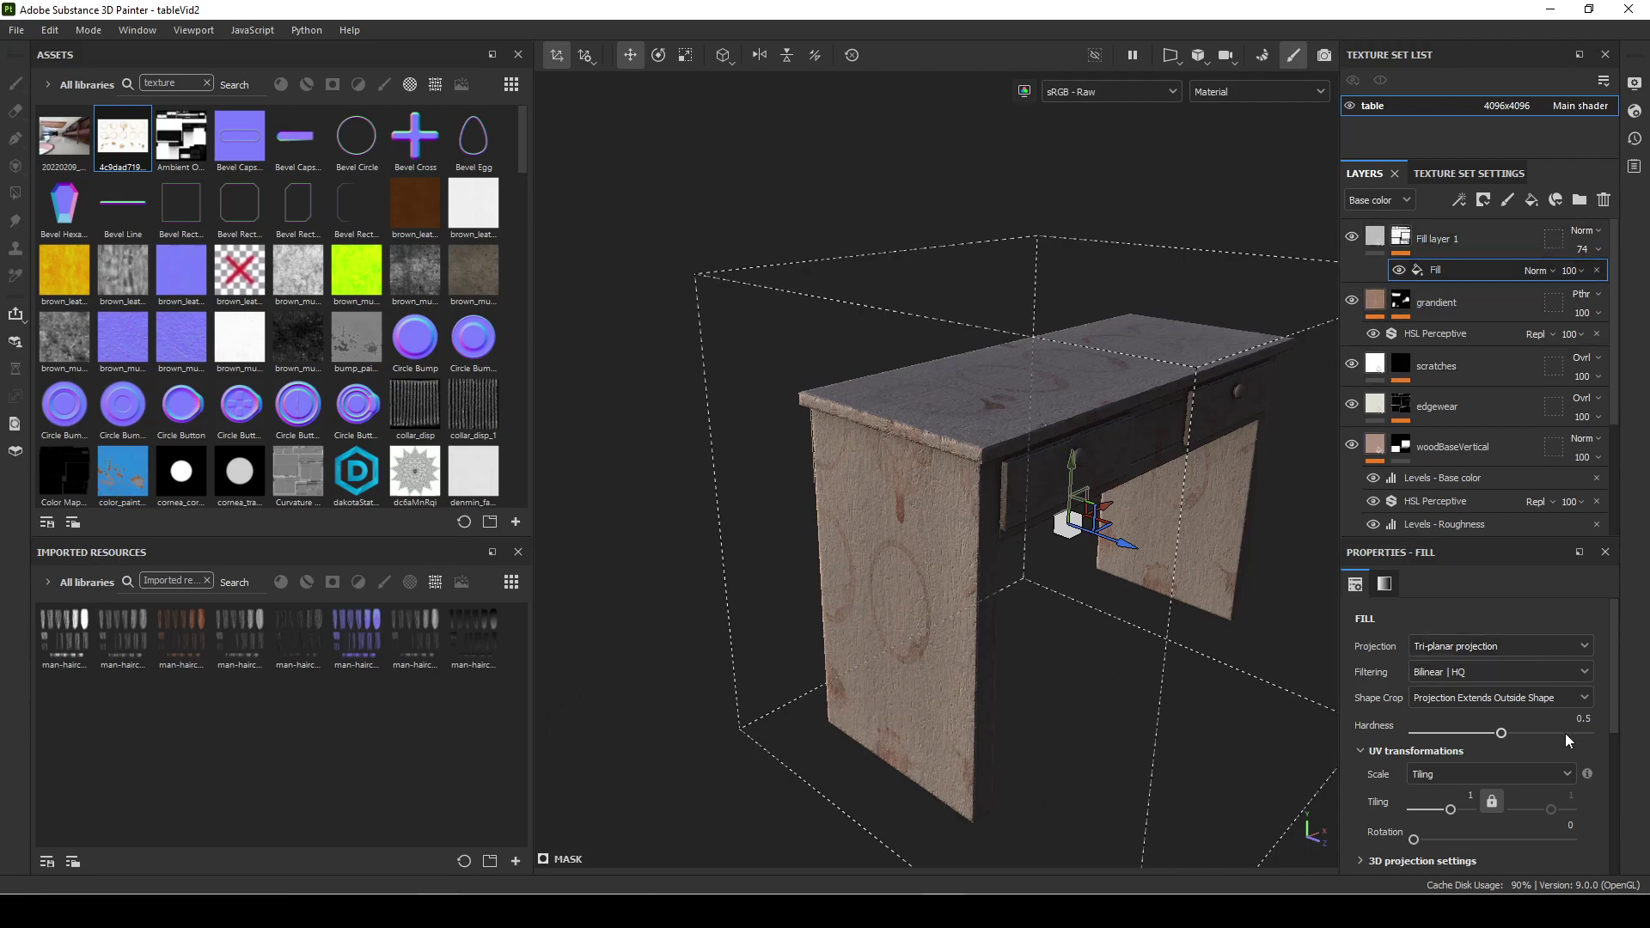
Switch the mask fill to Planar projection and raise the projection to tabletop height
click(1479, 635)
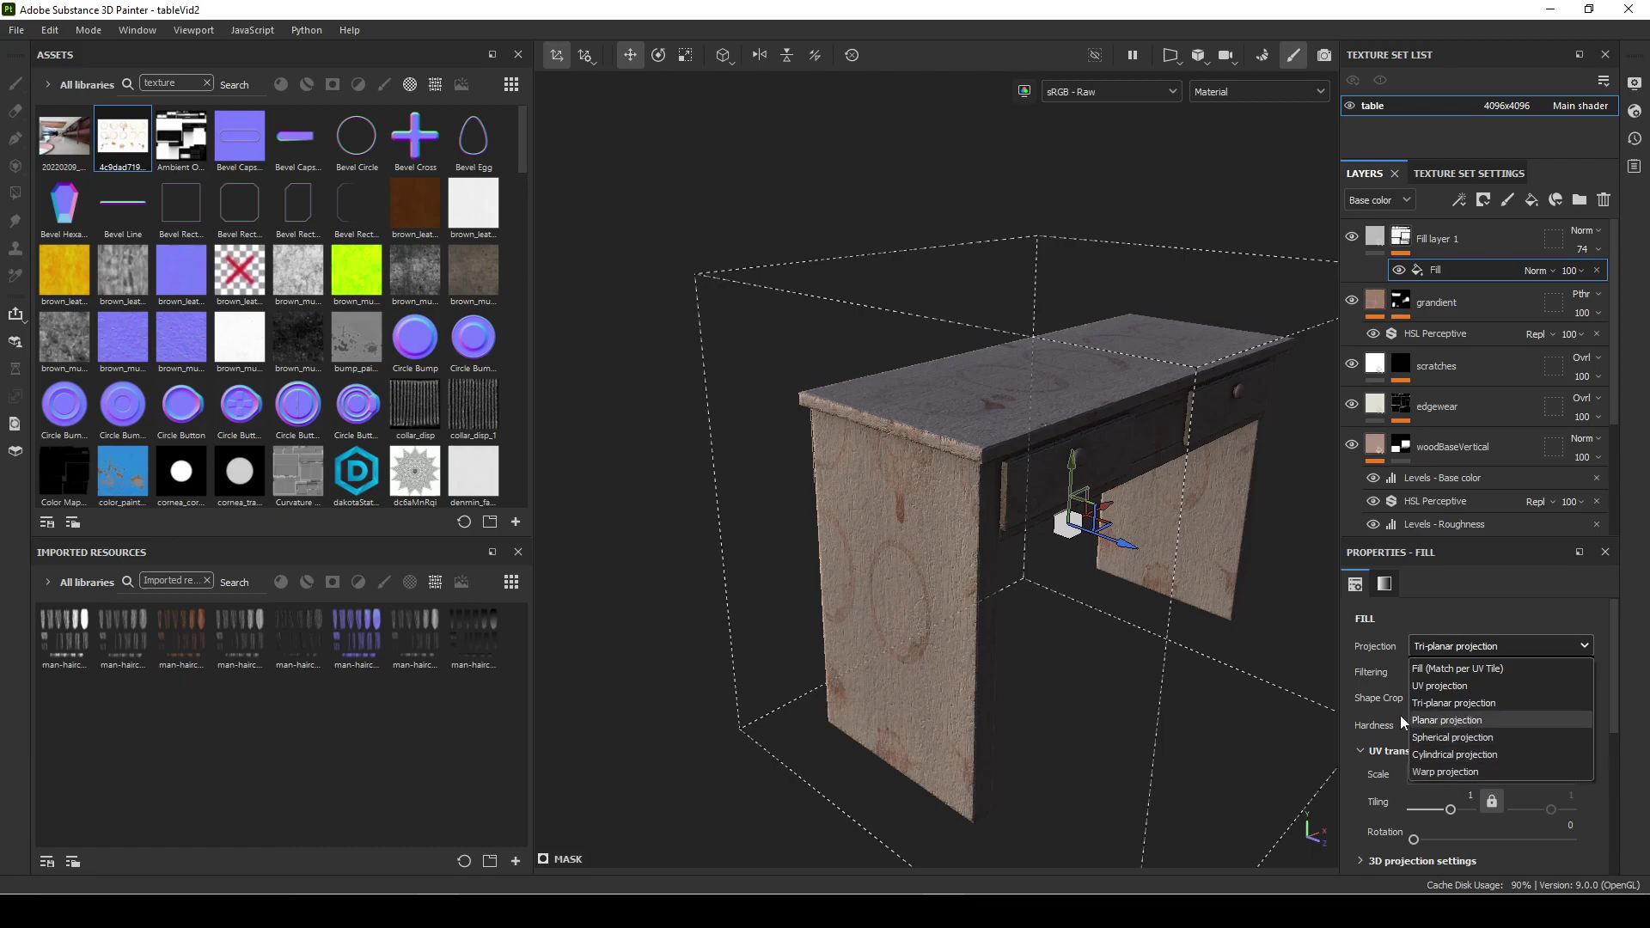
click(1472, 721)
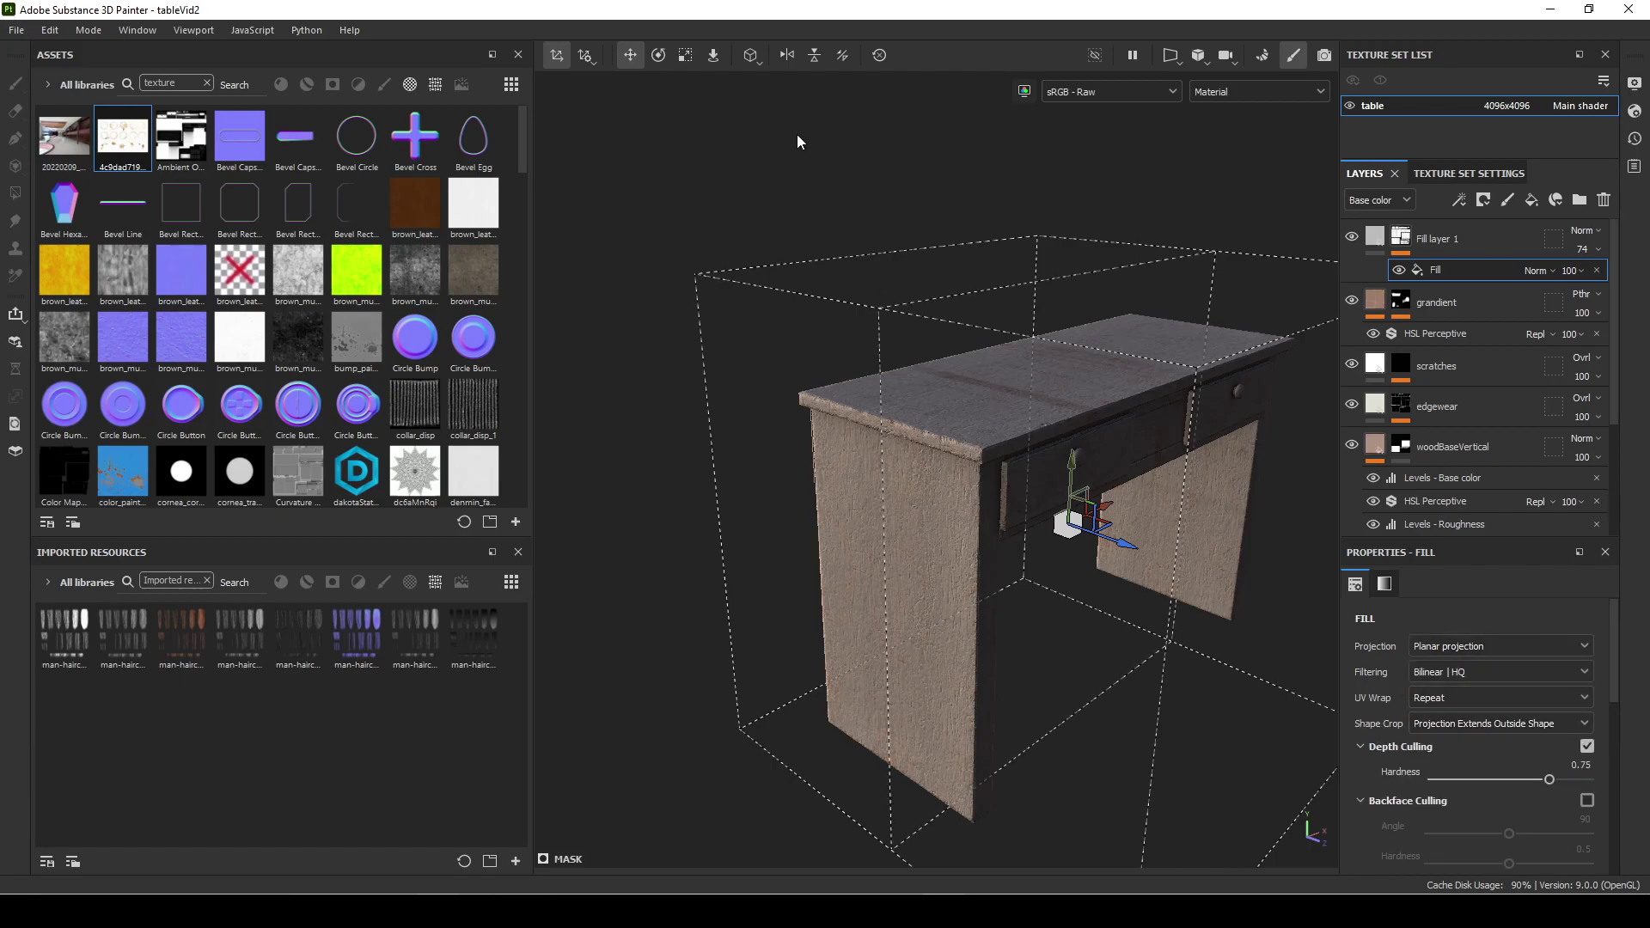
key(e)
key(w)
key(e)
key(w)
drag(1068, 522, 1043, 385)
key(e)
key(w)
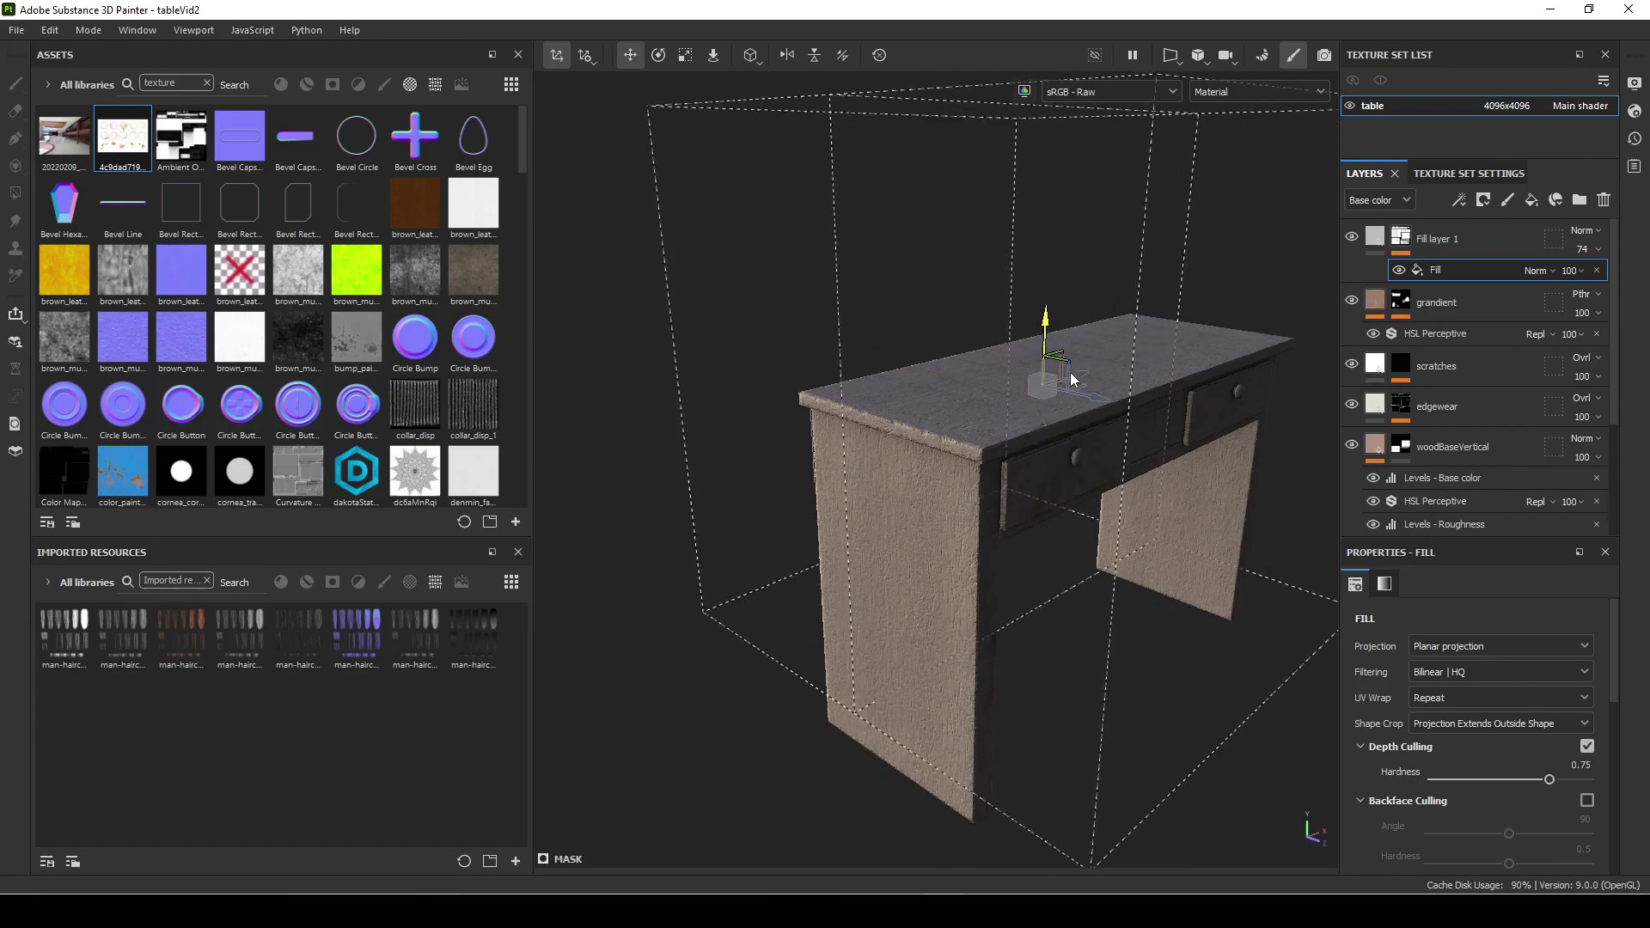
Rotate the planar projection toward the tabletop and align it to the tabletop with the surface manipulator
key(e)
drag(1050, 311, 1023, 240)
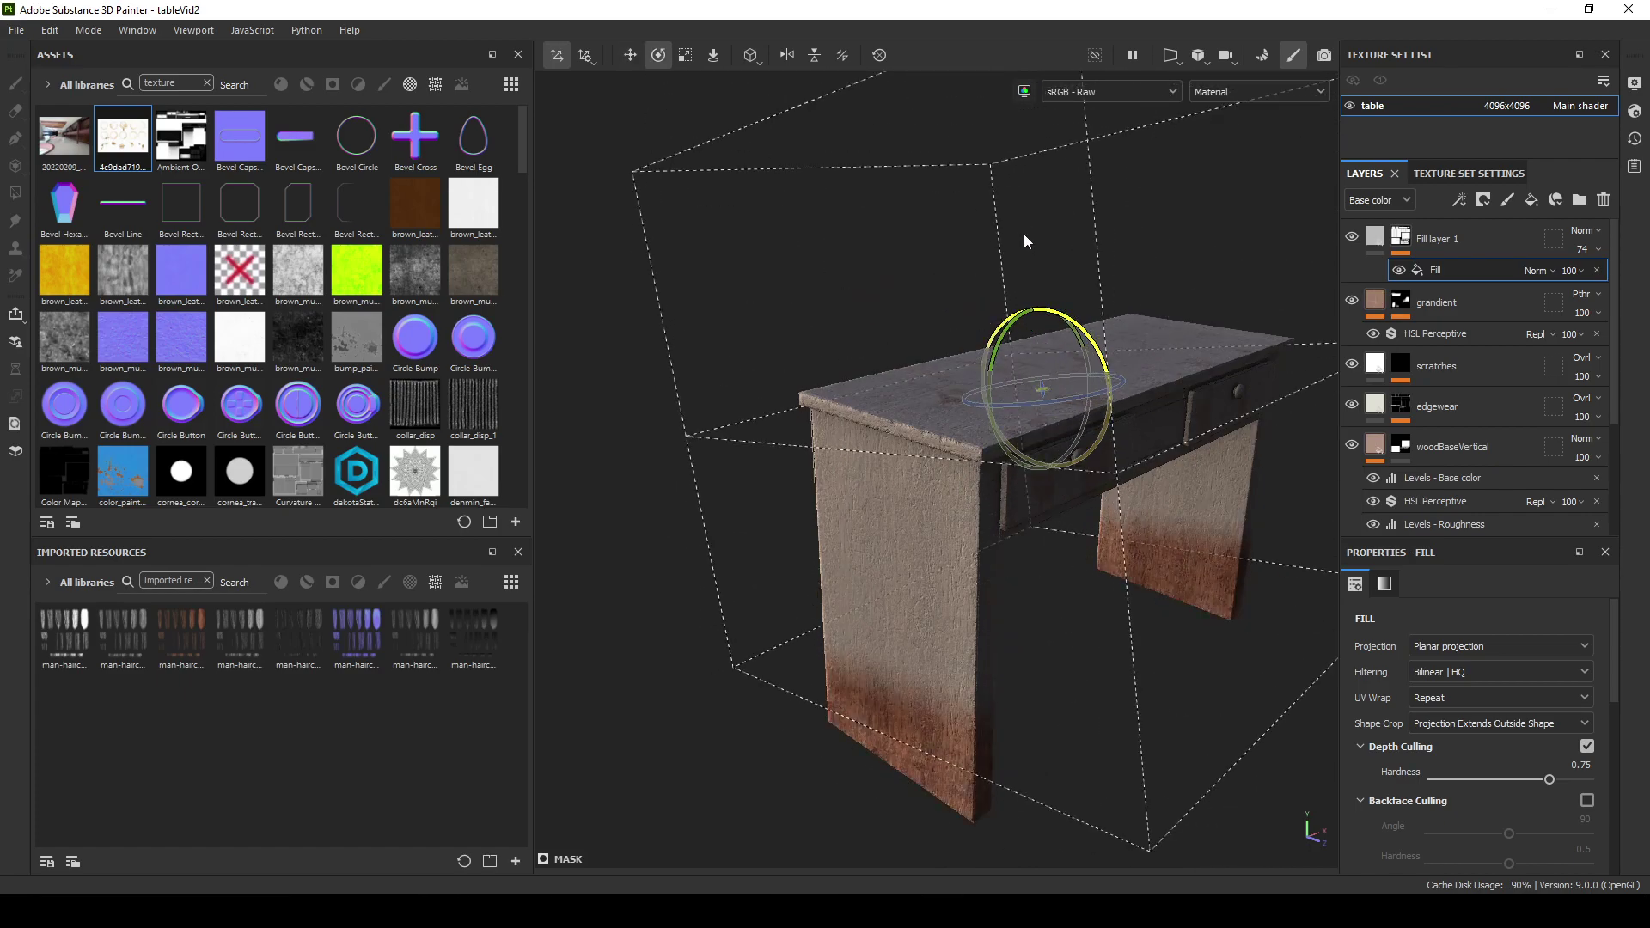
key(r)
mouse_move(1048, 384)
mouse_down()
mouse_move(1081, 370)
mouse_move(993, 368)
mouse_move(1049, 388)
mouse_up()
alt+drag(870, 276, 916, 251)
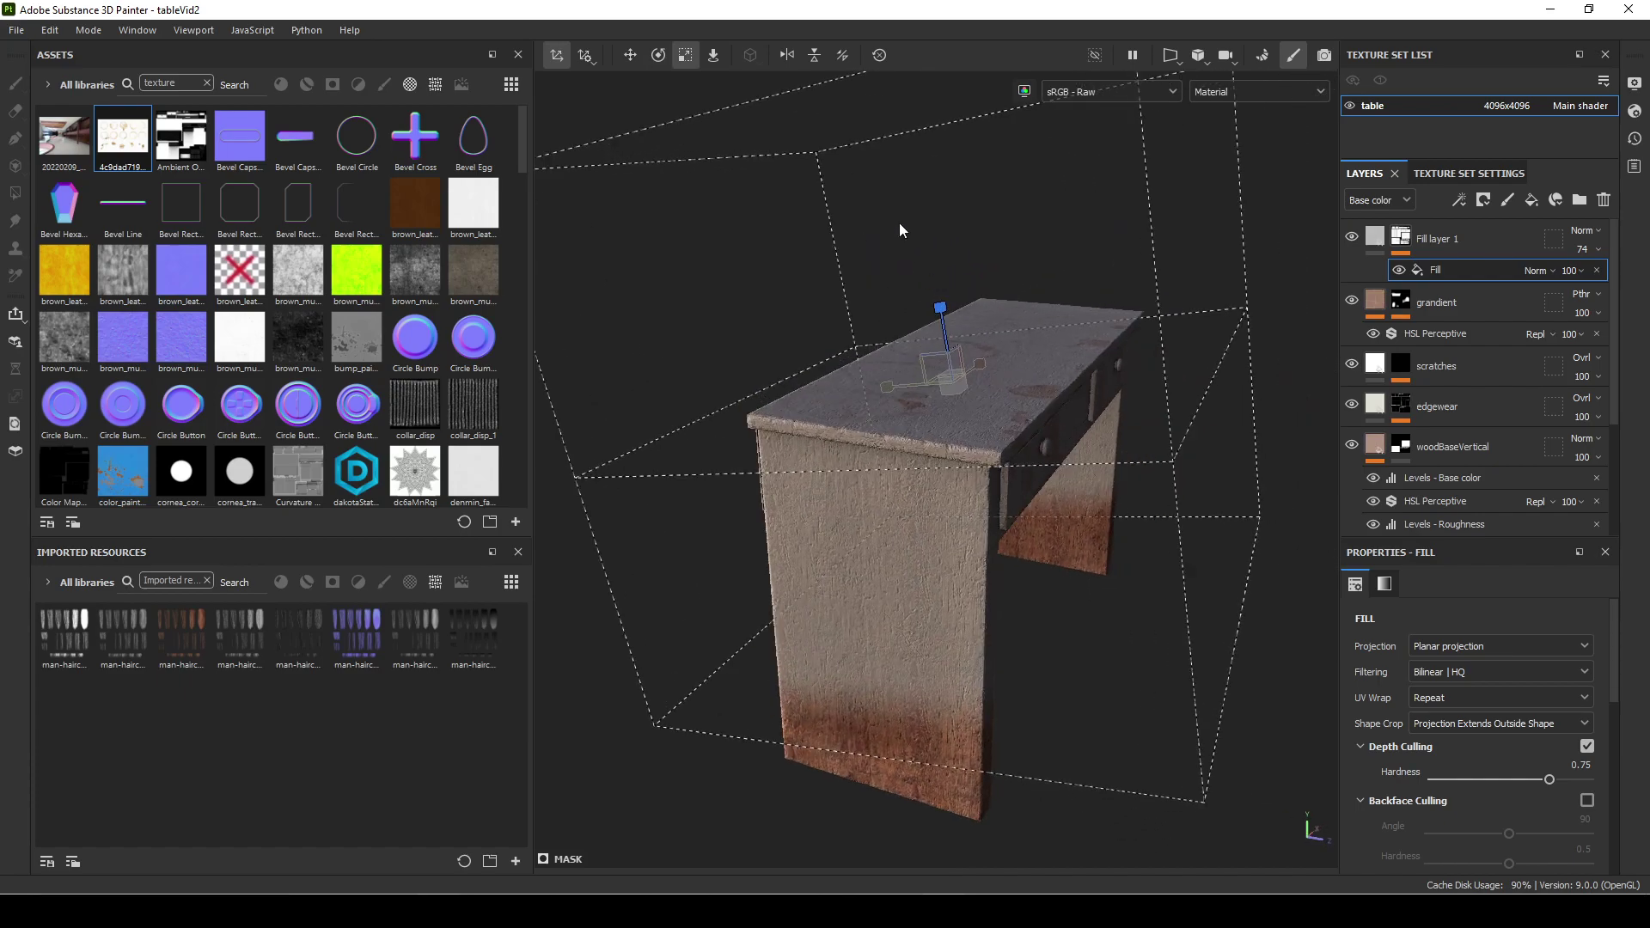
click(714, 57)
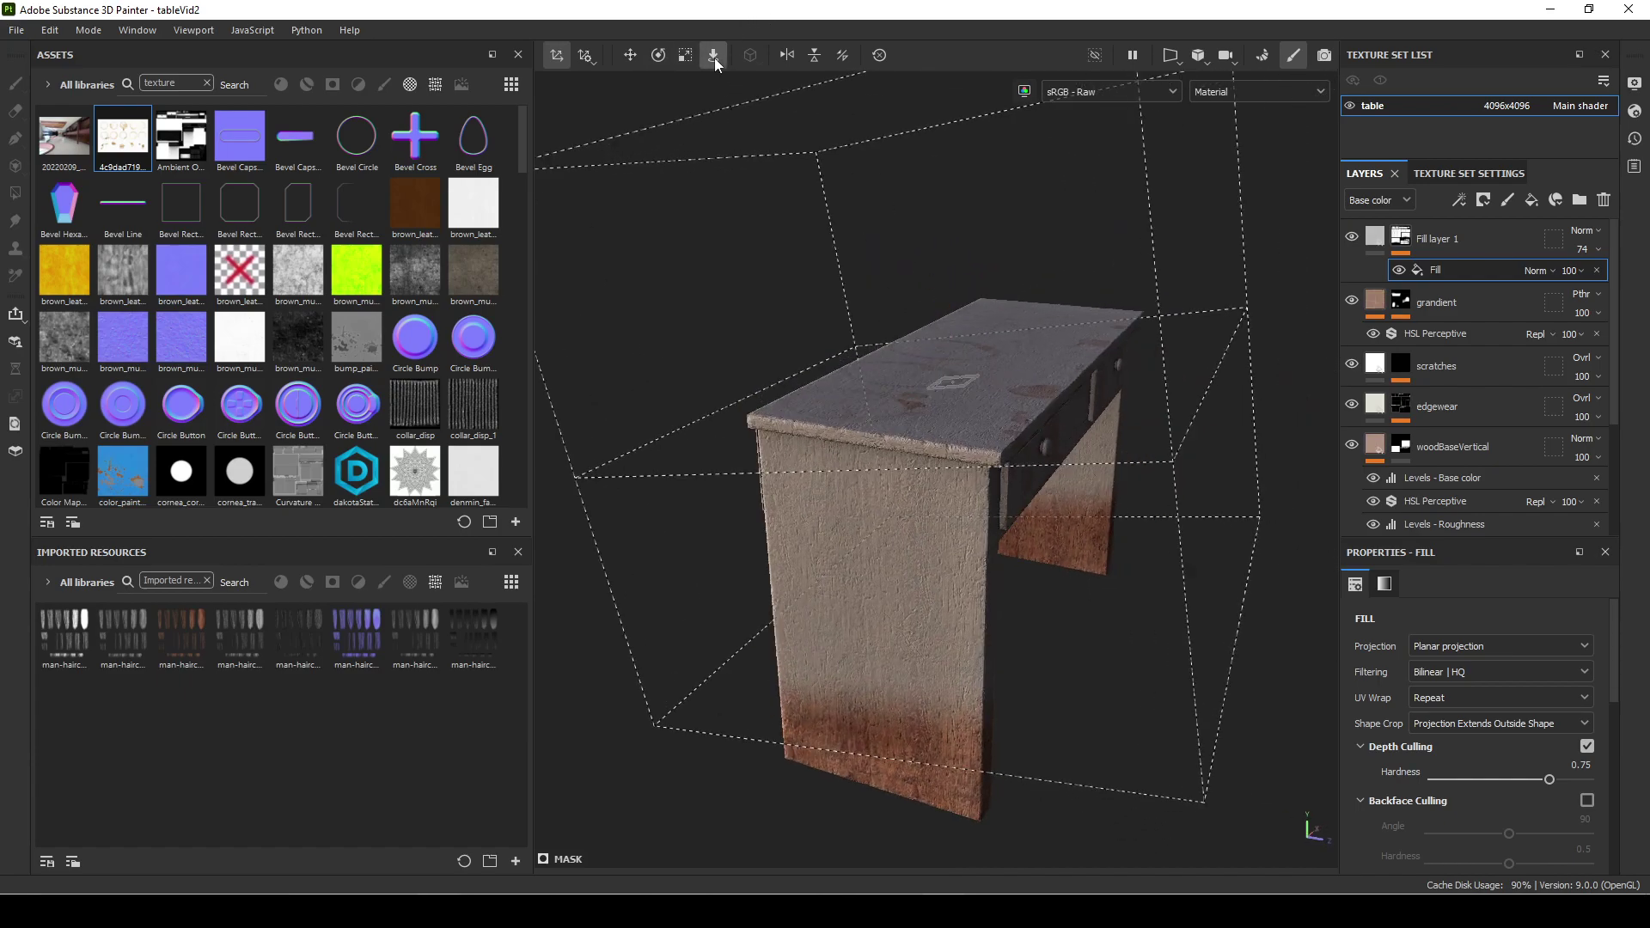
drag(952, 381, 913, 554)
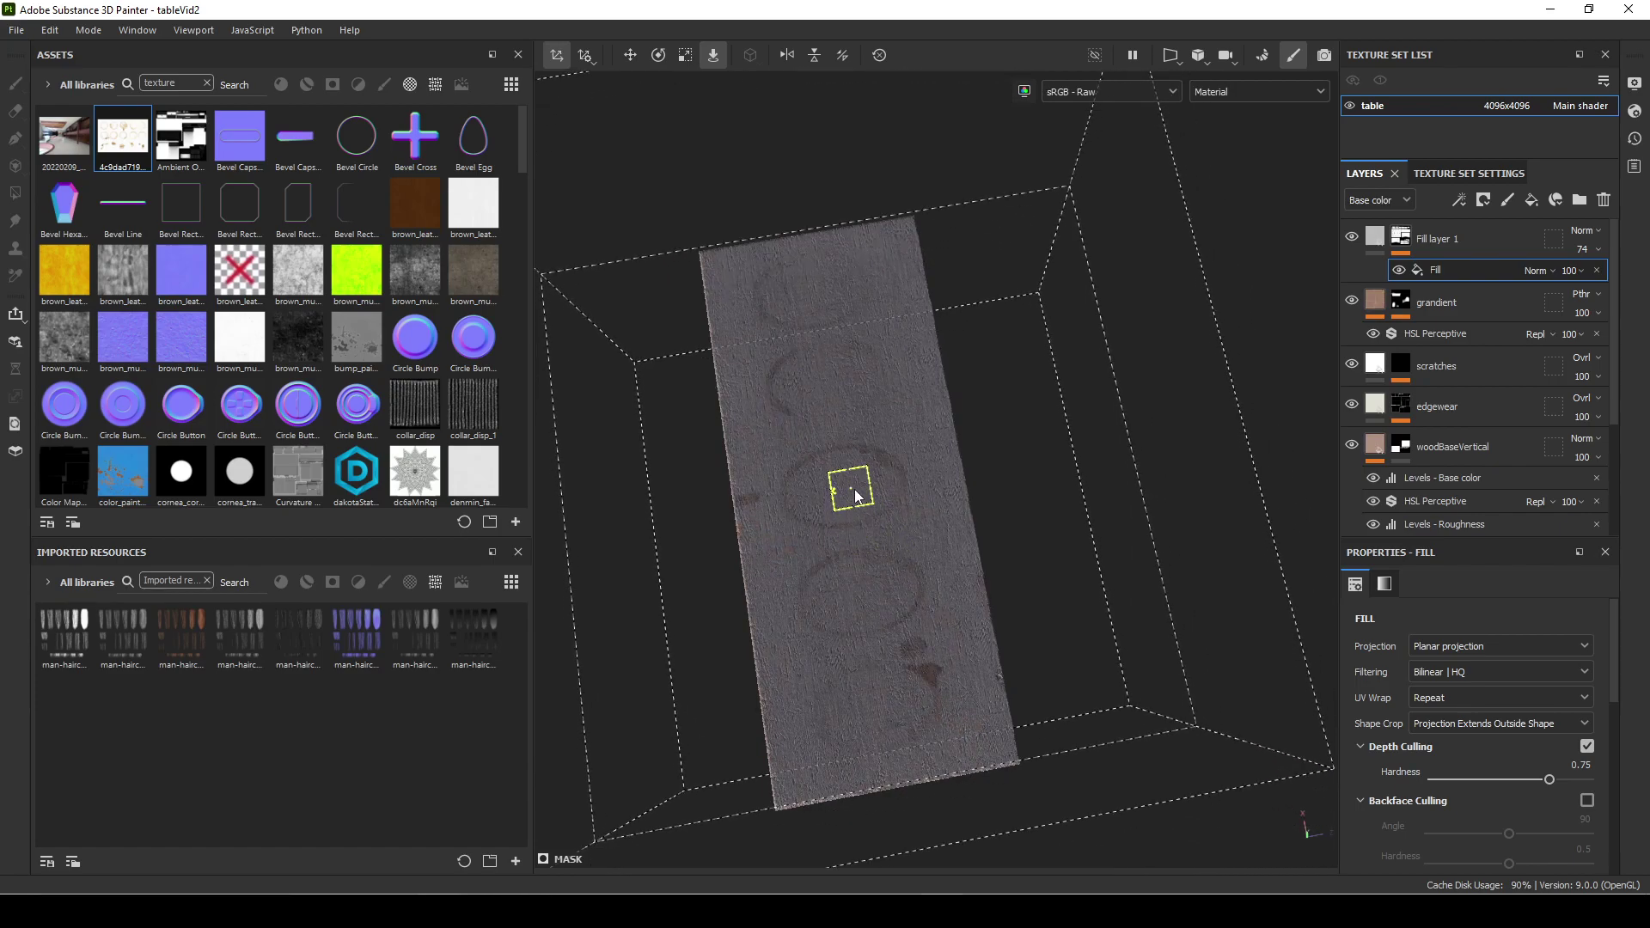
Scale the stain projection down and shift it slightly sideways across the tabletop
key(r)
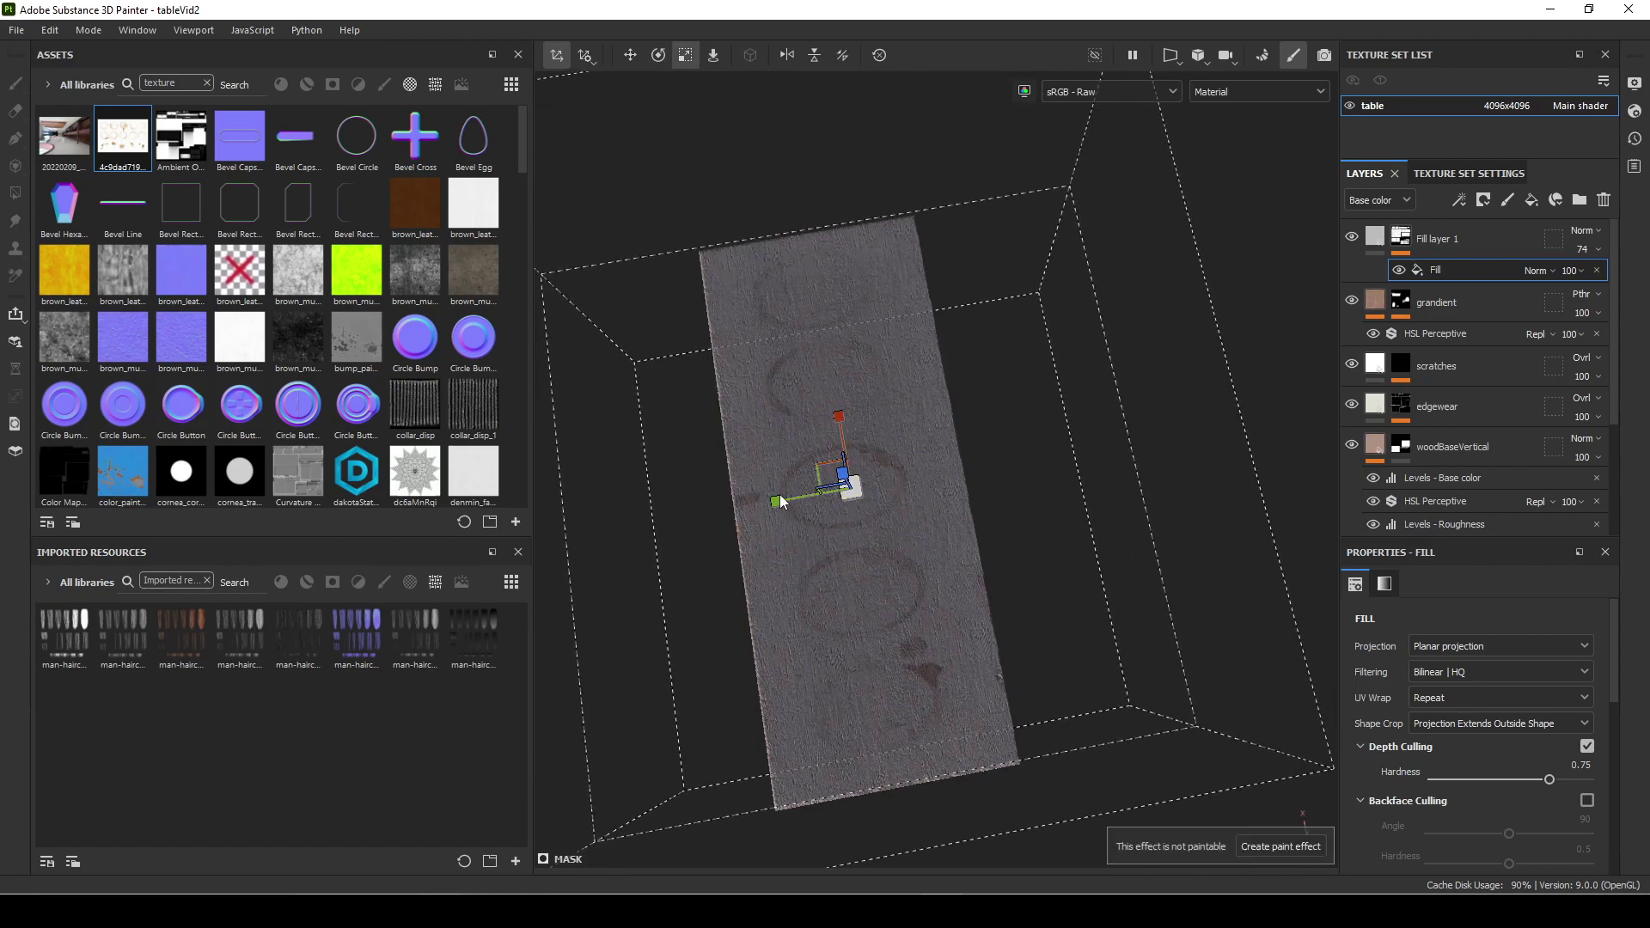
mouse_move(780, 507)
mouse_down()
mouse_move(888, 490)
mouse_move(696, 502)
mouse_up()
alt+drag(910, 519, 754, 483)
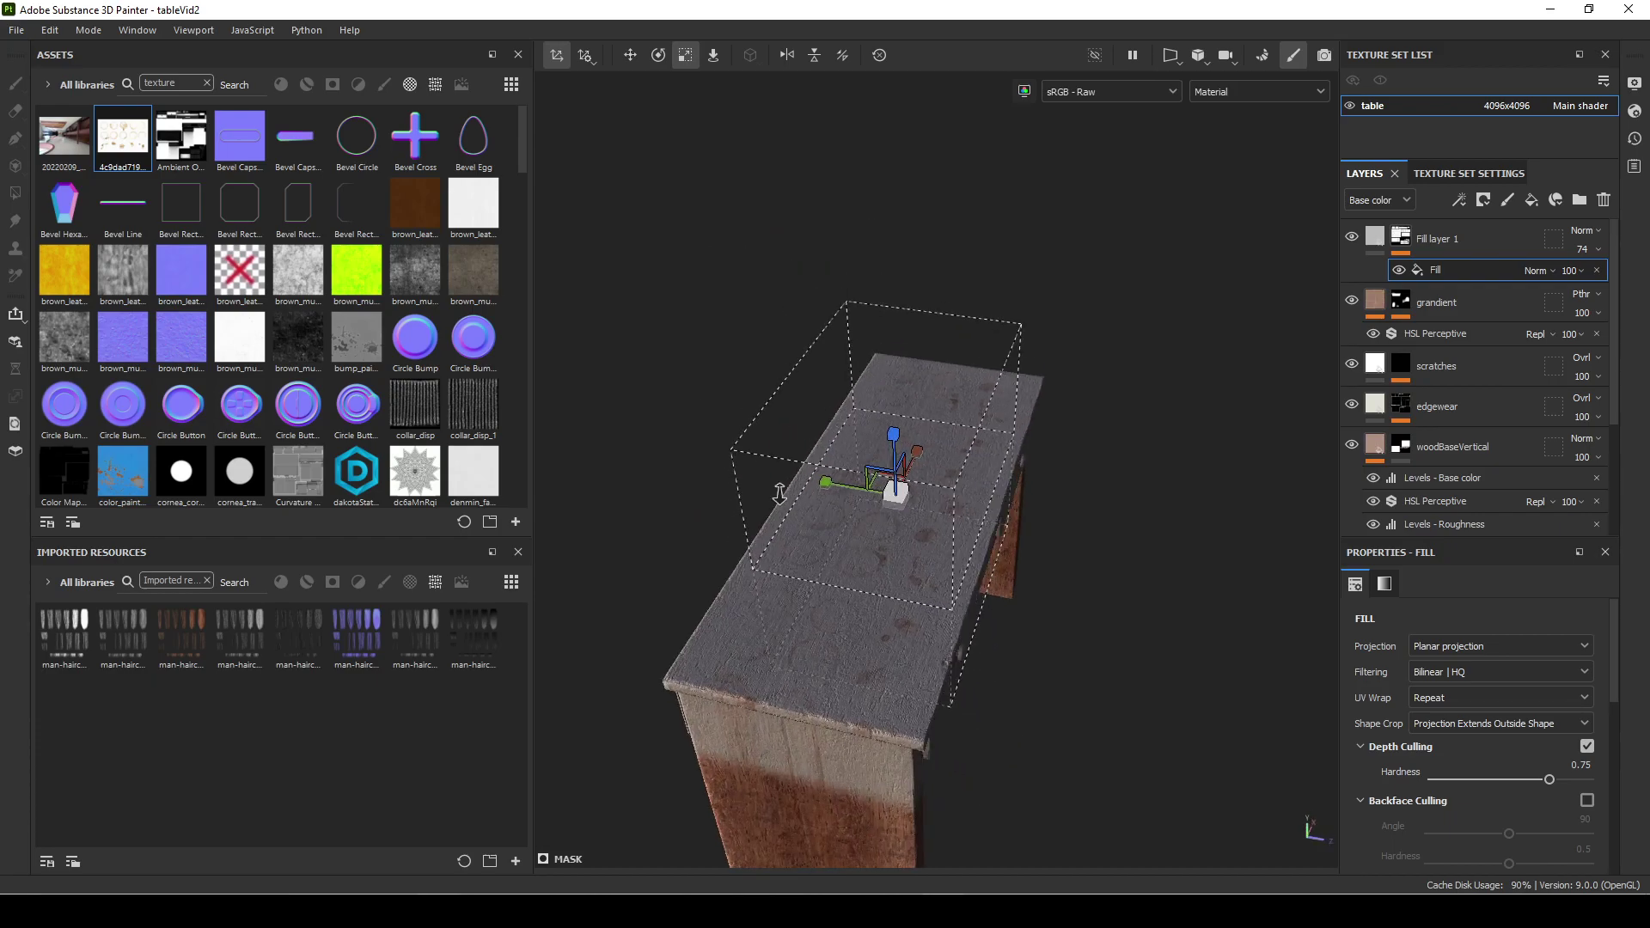
alt+right_drag(755, 490, 1153, 512)
mouse_move(1152, 512)
alt+mouse_down()
mouse_move(1051, 374)
mouse_move(1080, 408)
mouse_move(1072, 388)
mouse_move(921, 380)
mouse_move(949, 377)
alt+mouse_up()
alt+drag(820, 593, 895, 347)
key(w)
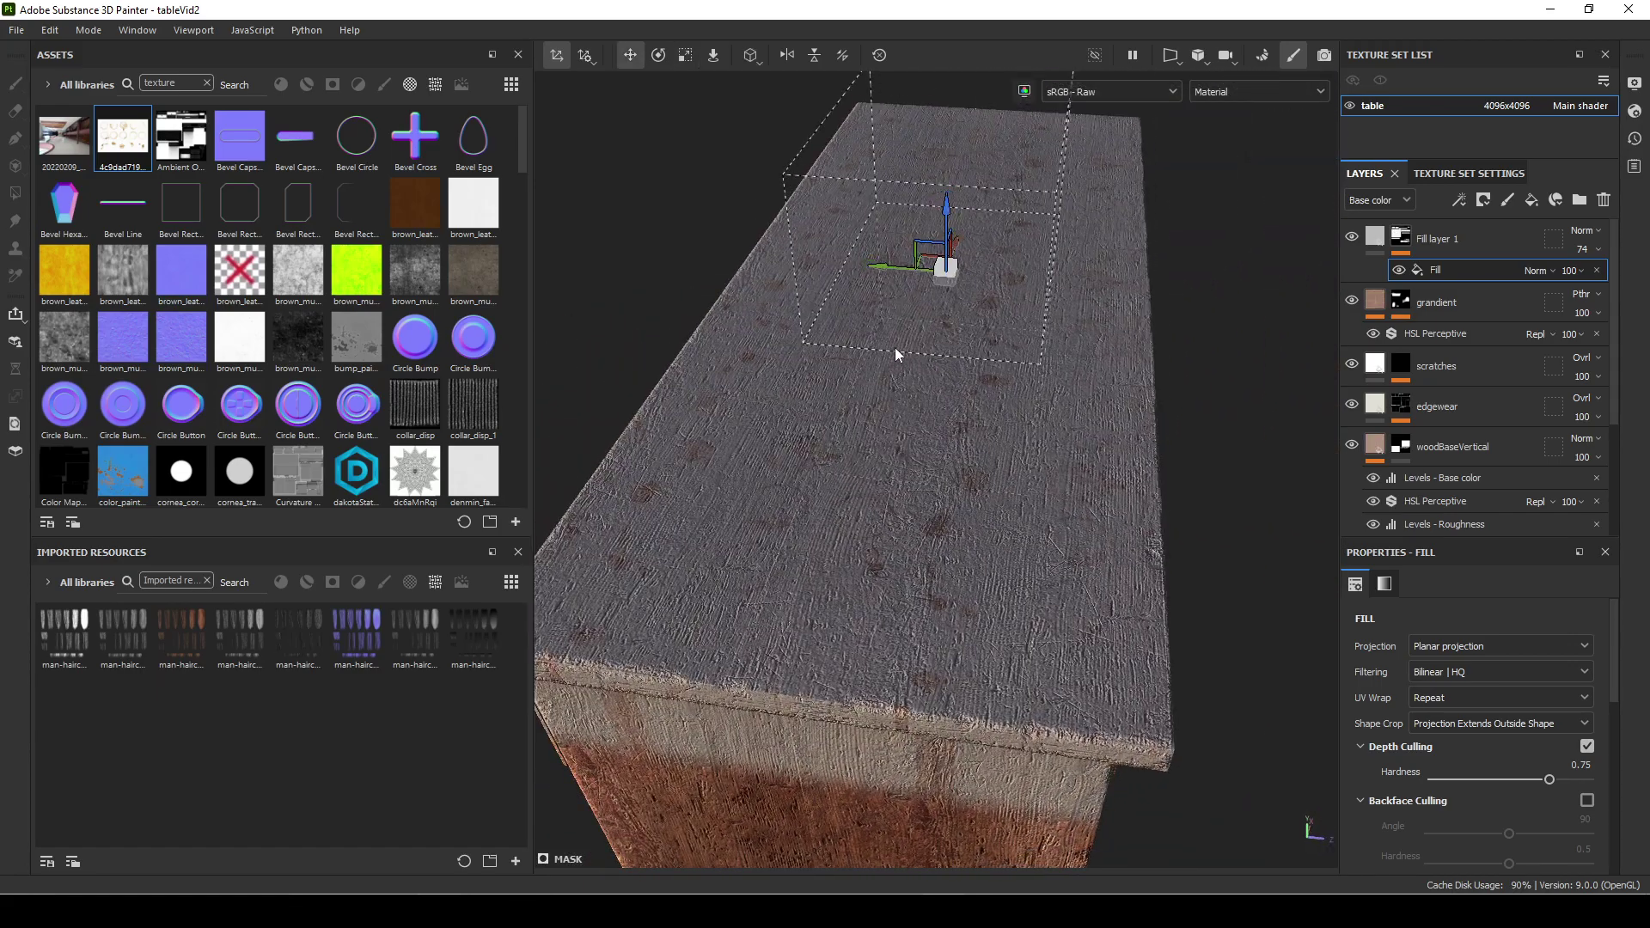
drag(892, 268, 903, 303)
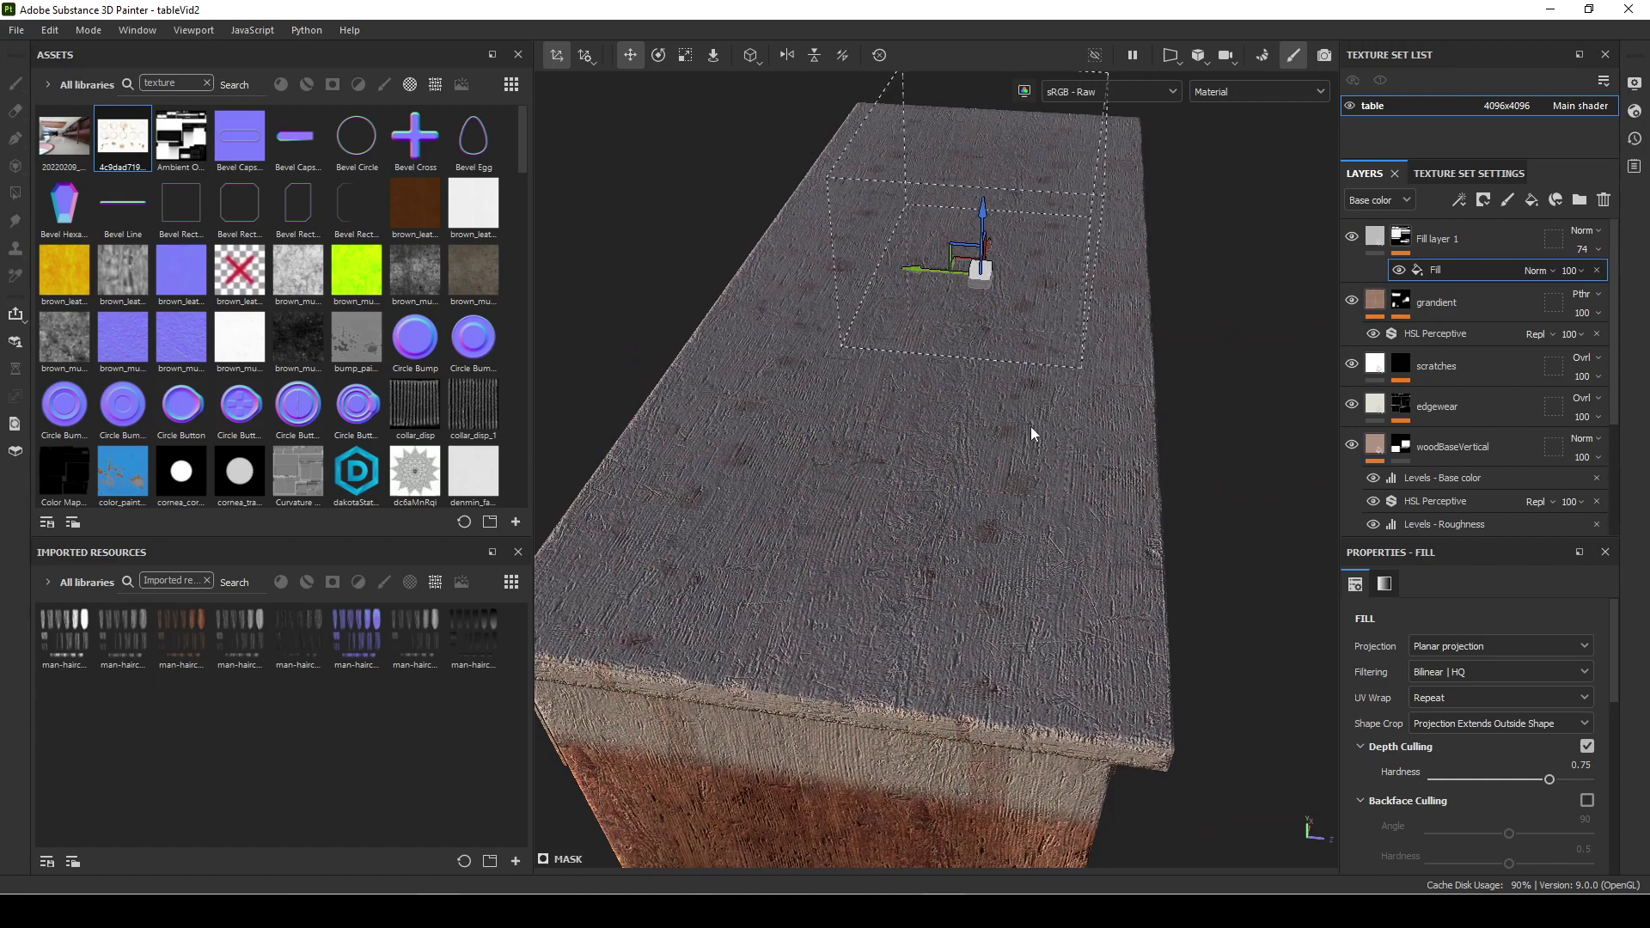
alt+drag(1082, 657, 1057, 621)
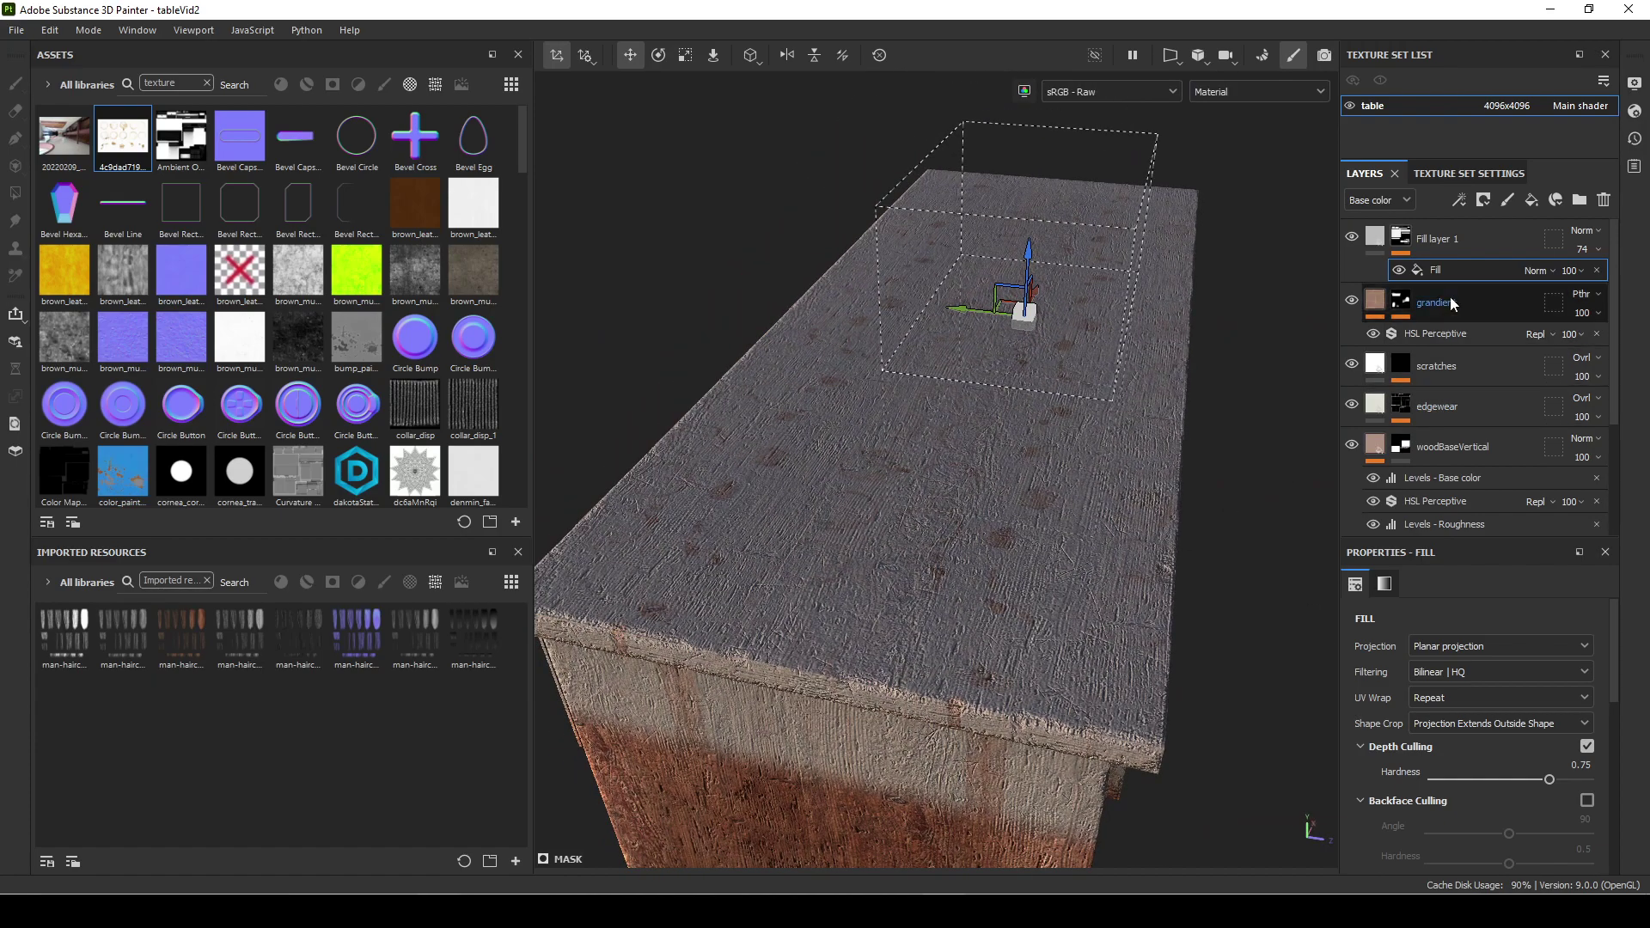
Add a Levels effect above the mask's fill and invert it so the layer shows only in the stains
right_click(1468, 271)
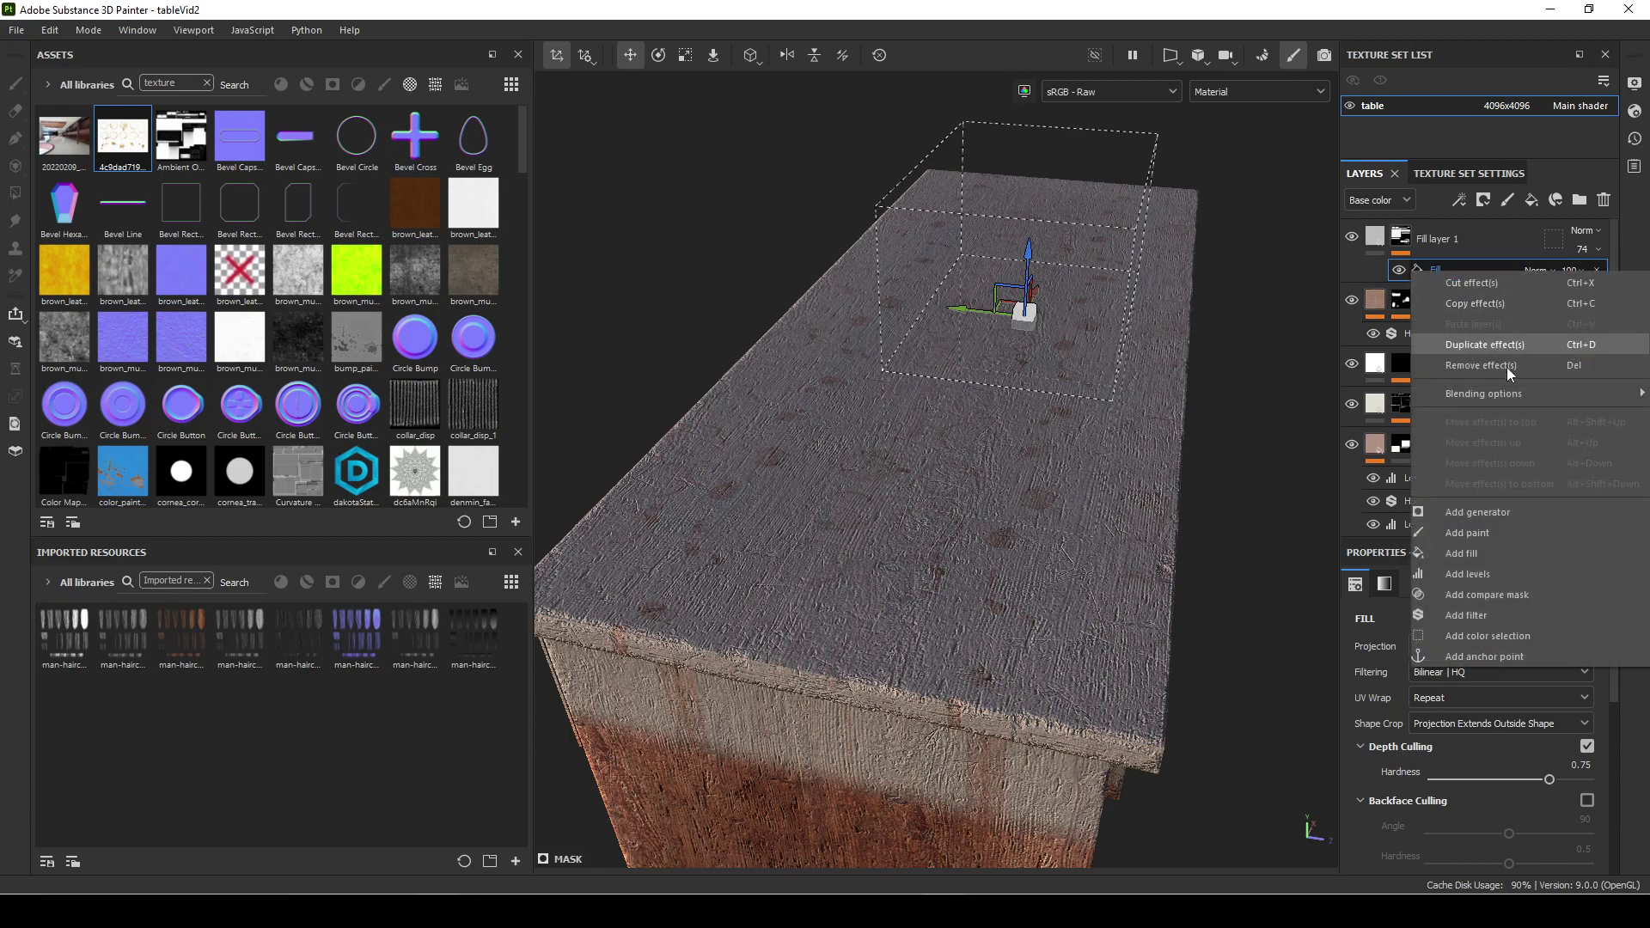
click(1516, 576)
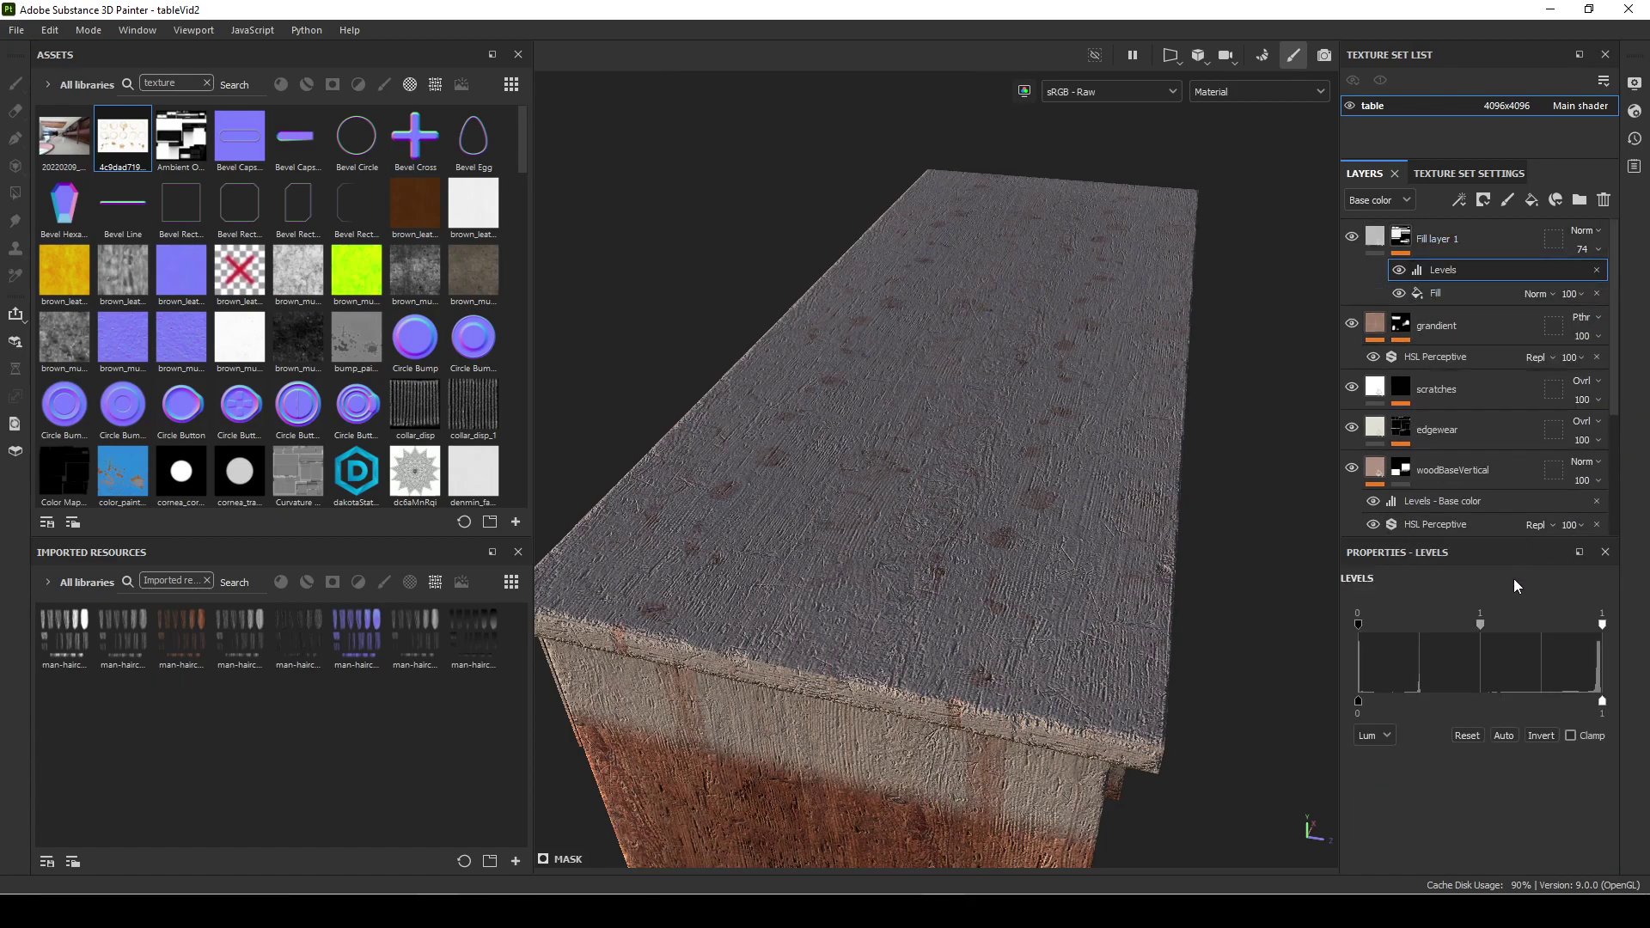
click(1551, 737)
mouse_move(1013, 608)
alt+mouse_down()
mouse_move(929, 656)
mouse_move(965, 653)
mouse_move(868, 678)
mouse_move(932, 607)
mouse_move(918, 547)
mouse_move(990, 593)
alt+mouse_up()
Set the opacity of Fill layer 1 to 100
click(1452, 241)
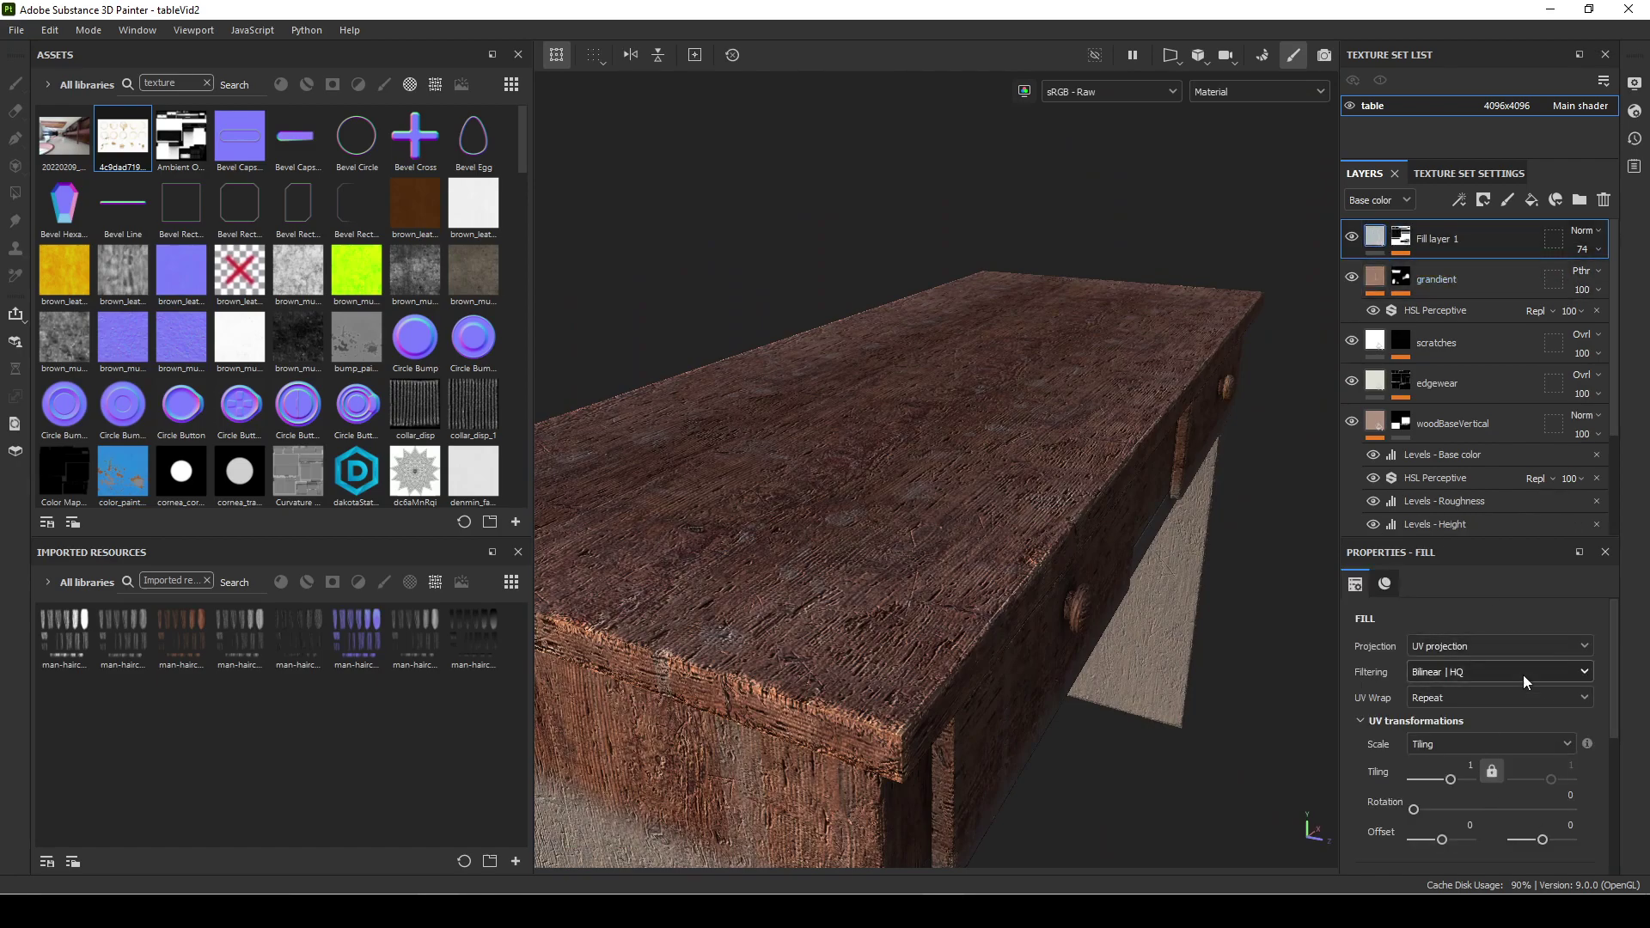
scroll(1538, 696, down, 3)
drag(1582, 249, 1641, 281)
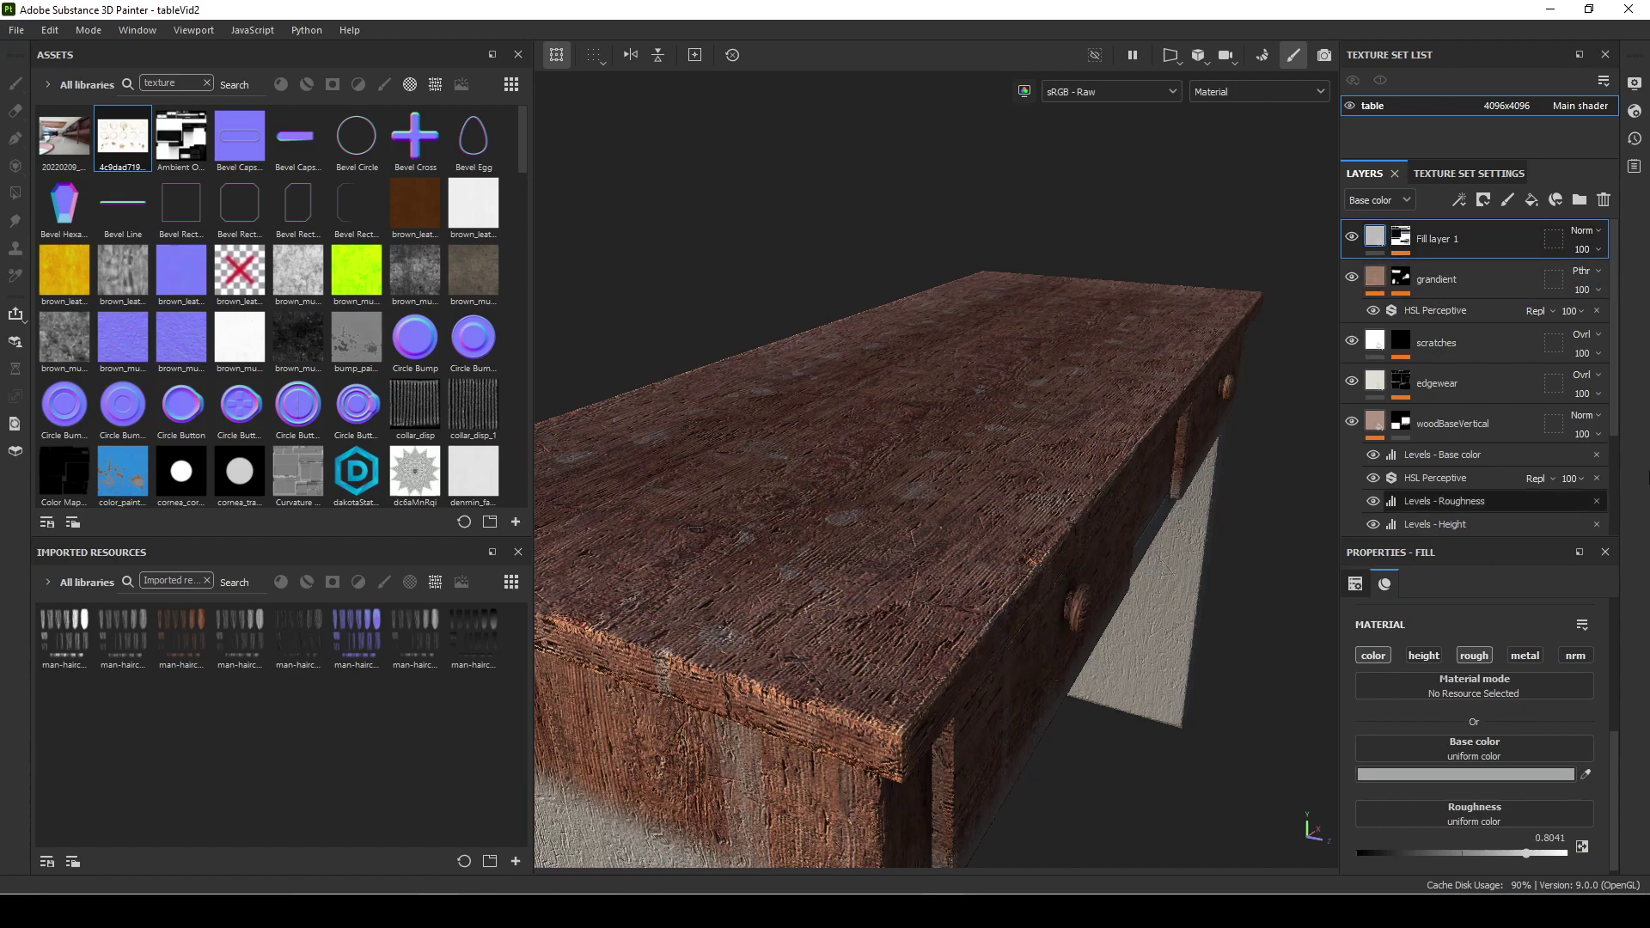
Set the base colour of Fill layer 1 to pure white (FFFFFF)
click(1490, 778)
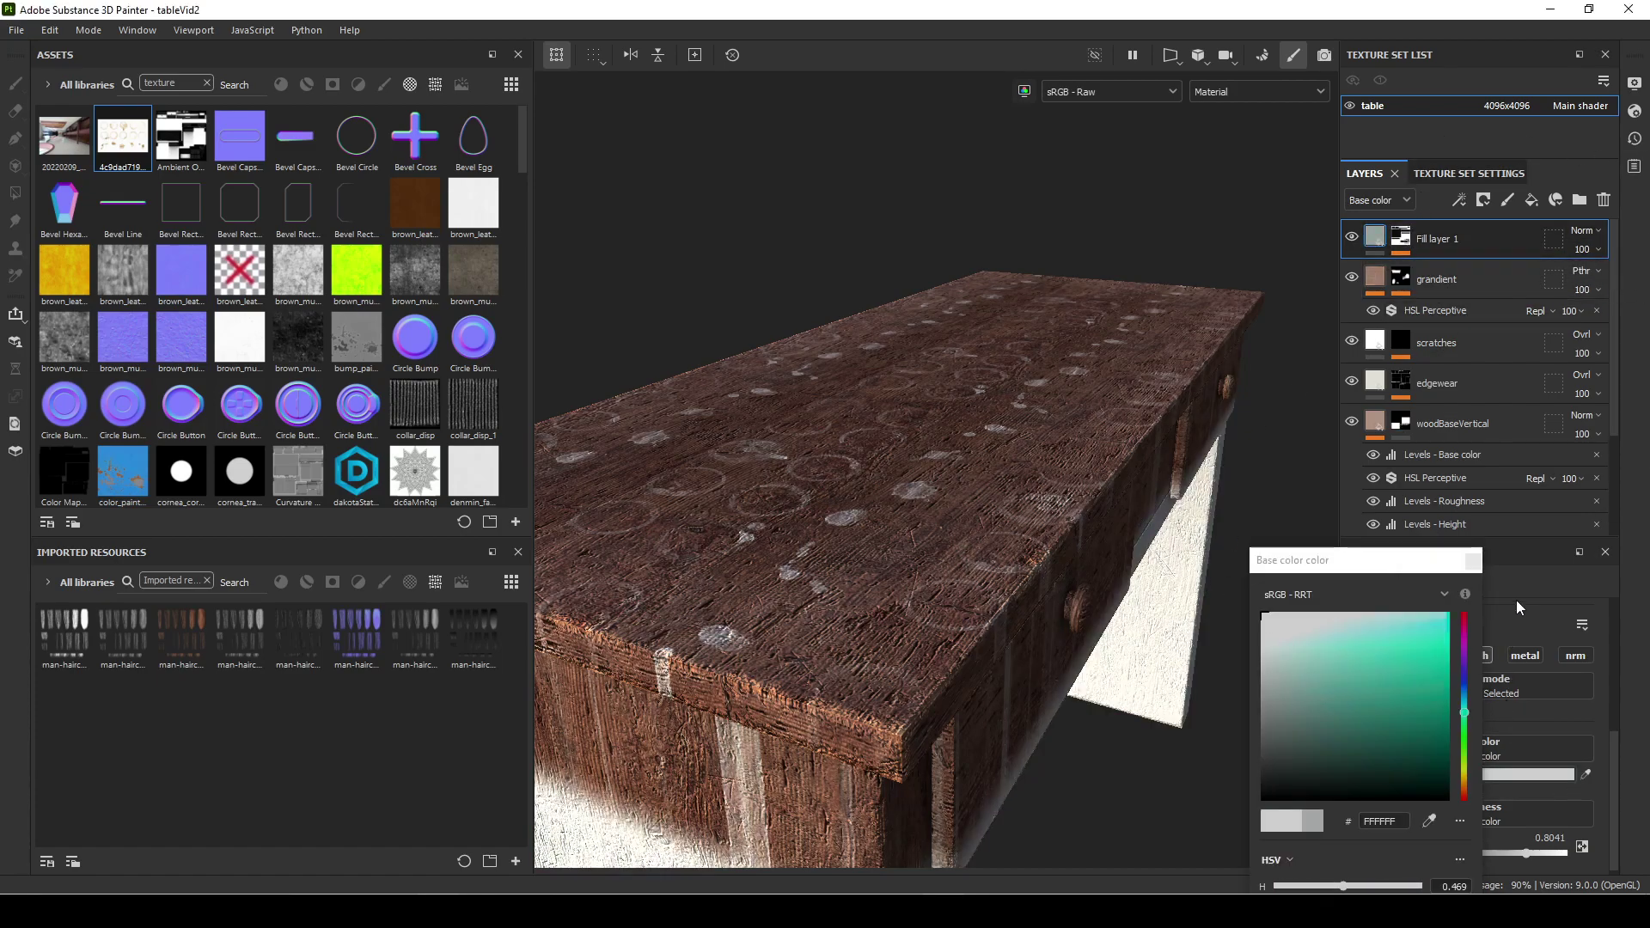
click(1472, 560)
Shift the stain projection of the mask's Fill effect sideways along the tabletop
click(1401, 236)
alt+drag(955, 509, 1066, 520)
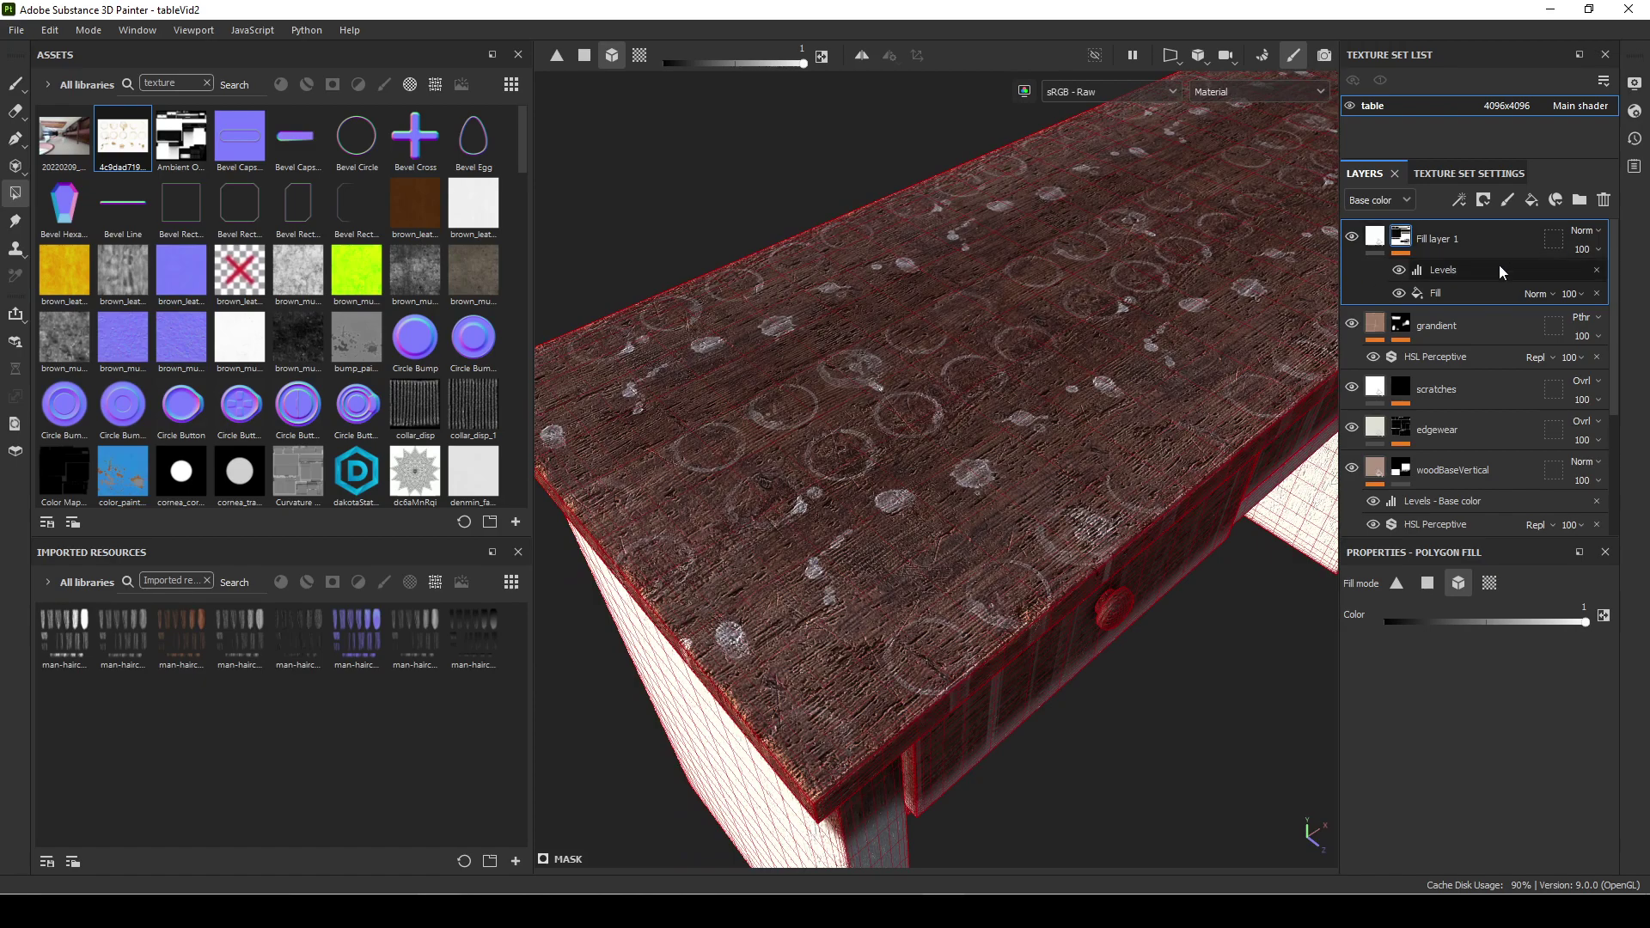
click(1458, 293)
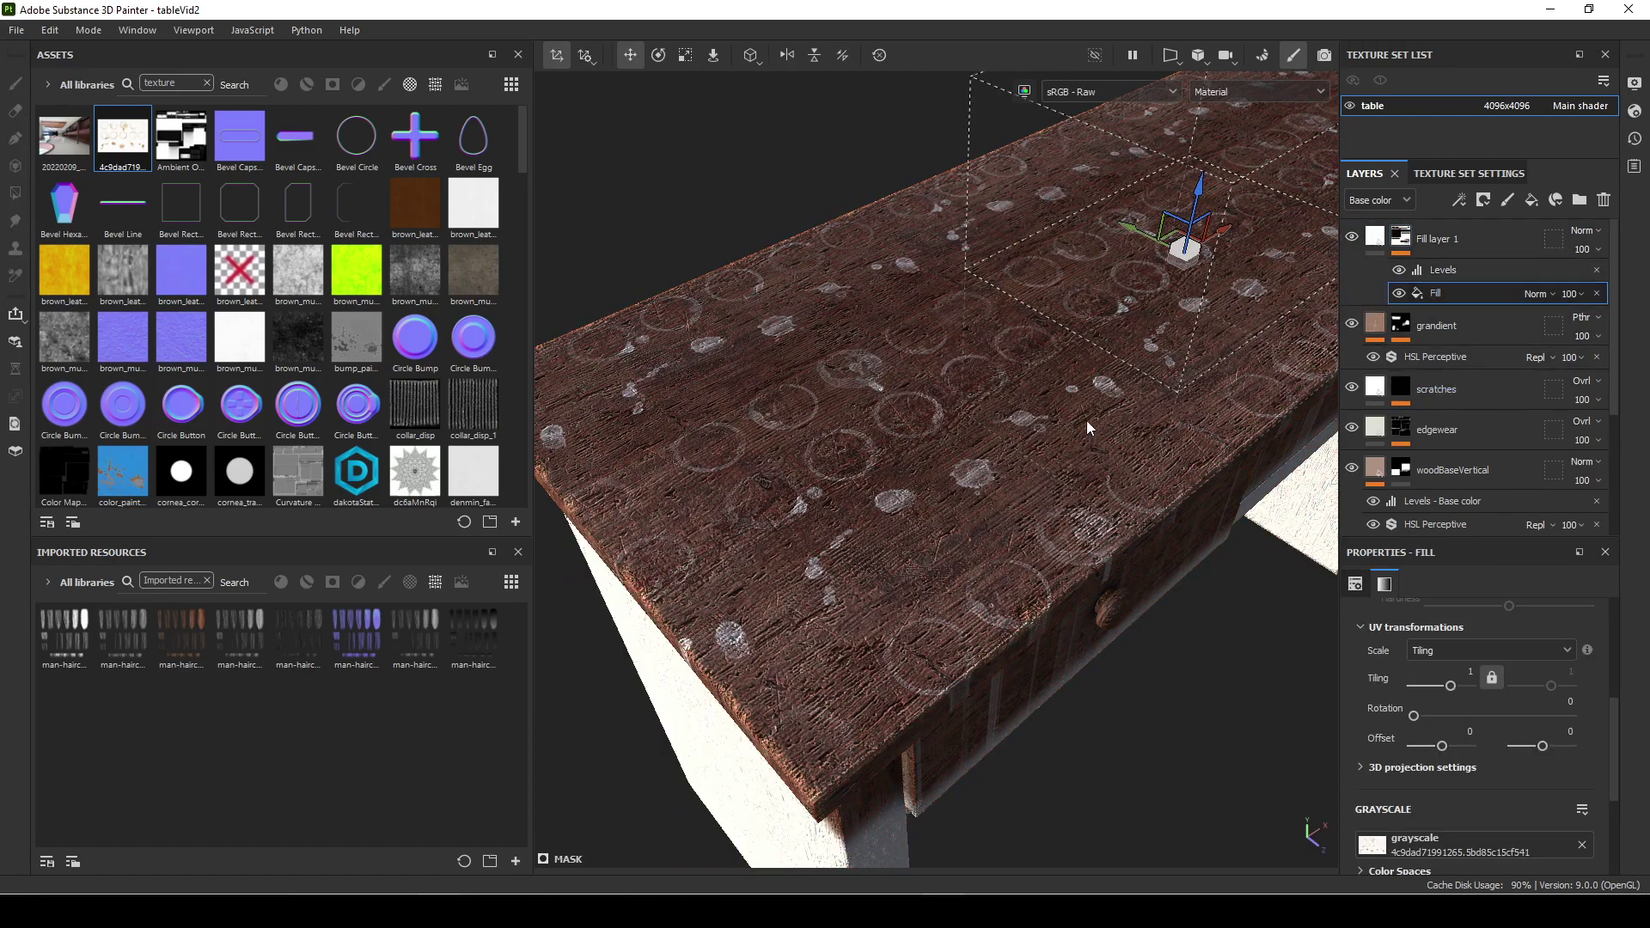
key(e)
key(w)
drag(1187, 256, 1323, 254)
alt+drag(1184, 595, 1572, 323)
Add a Paint effect above Levels in the mask of Fill layer 1 and switch to Polygon Fill
click(1477, 270)
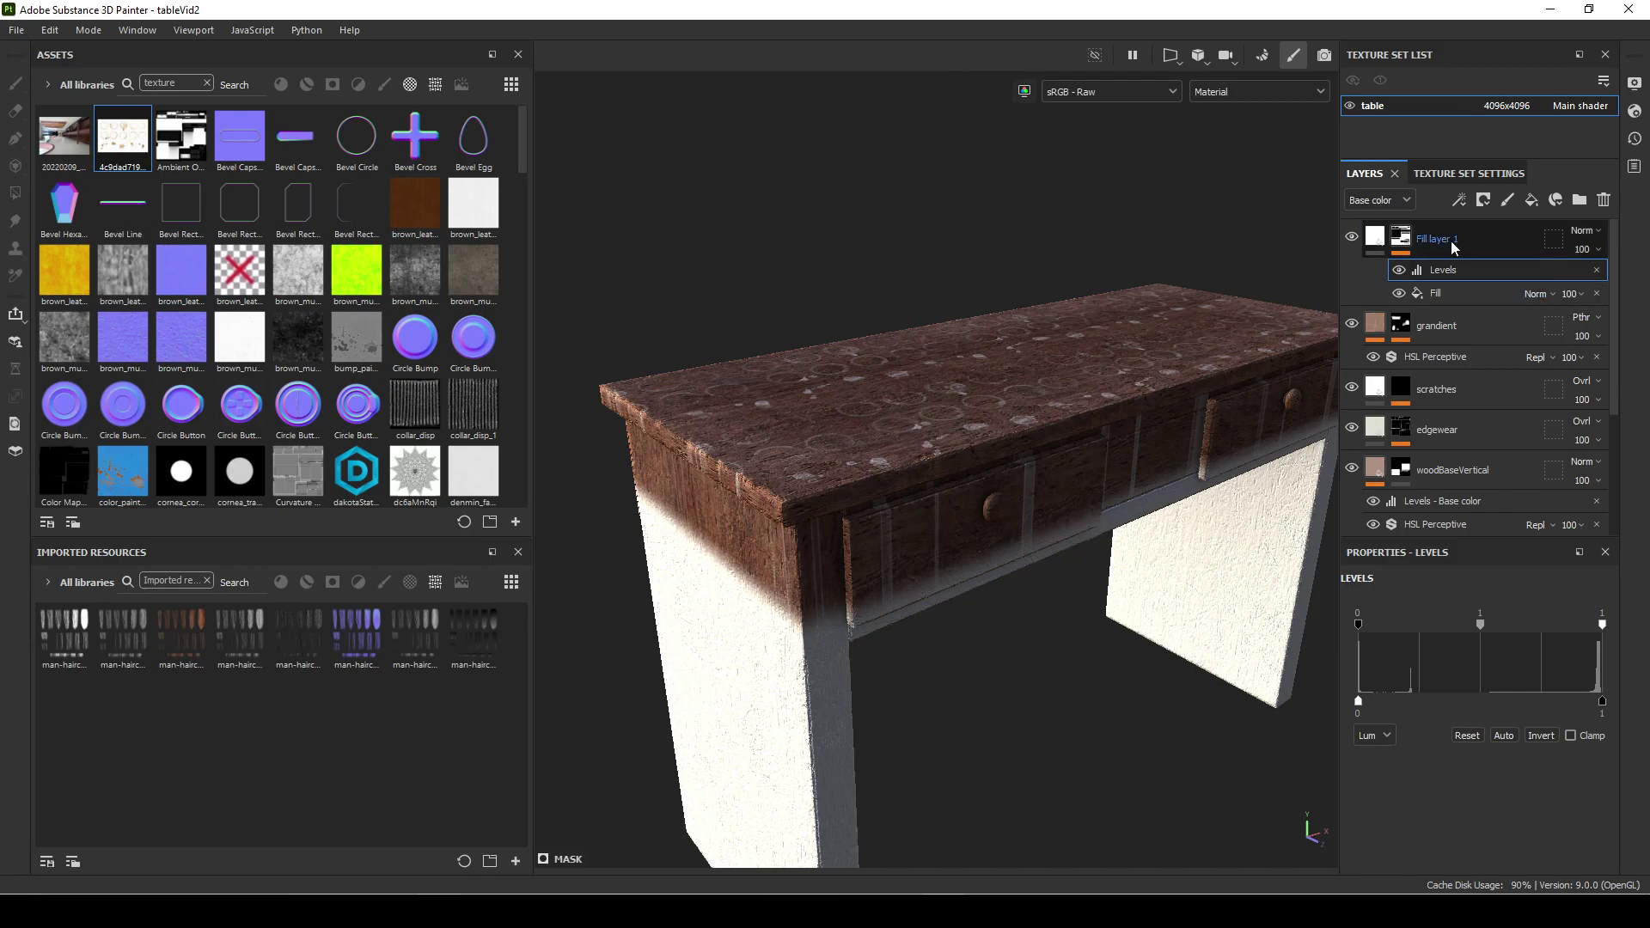
right_click(1443, 269)
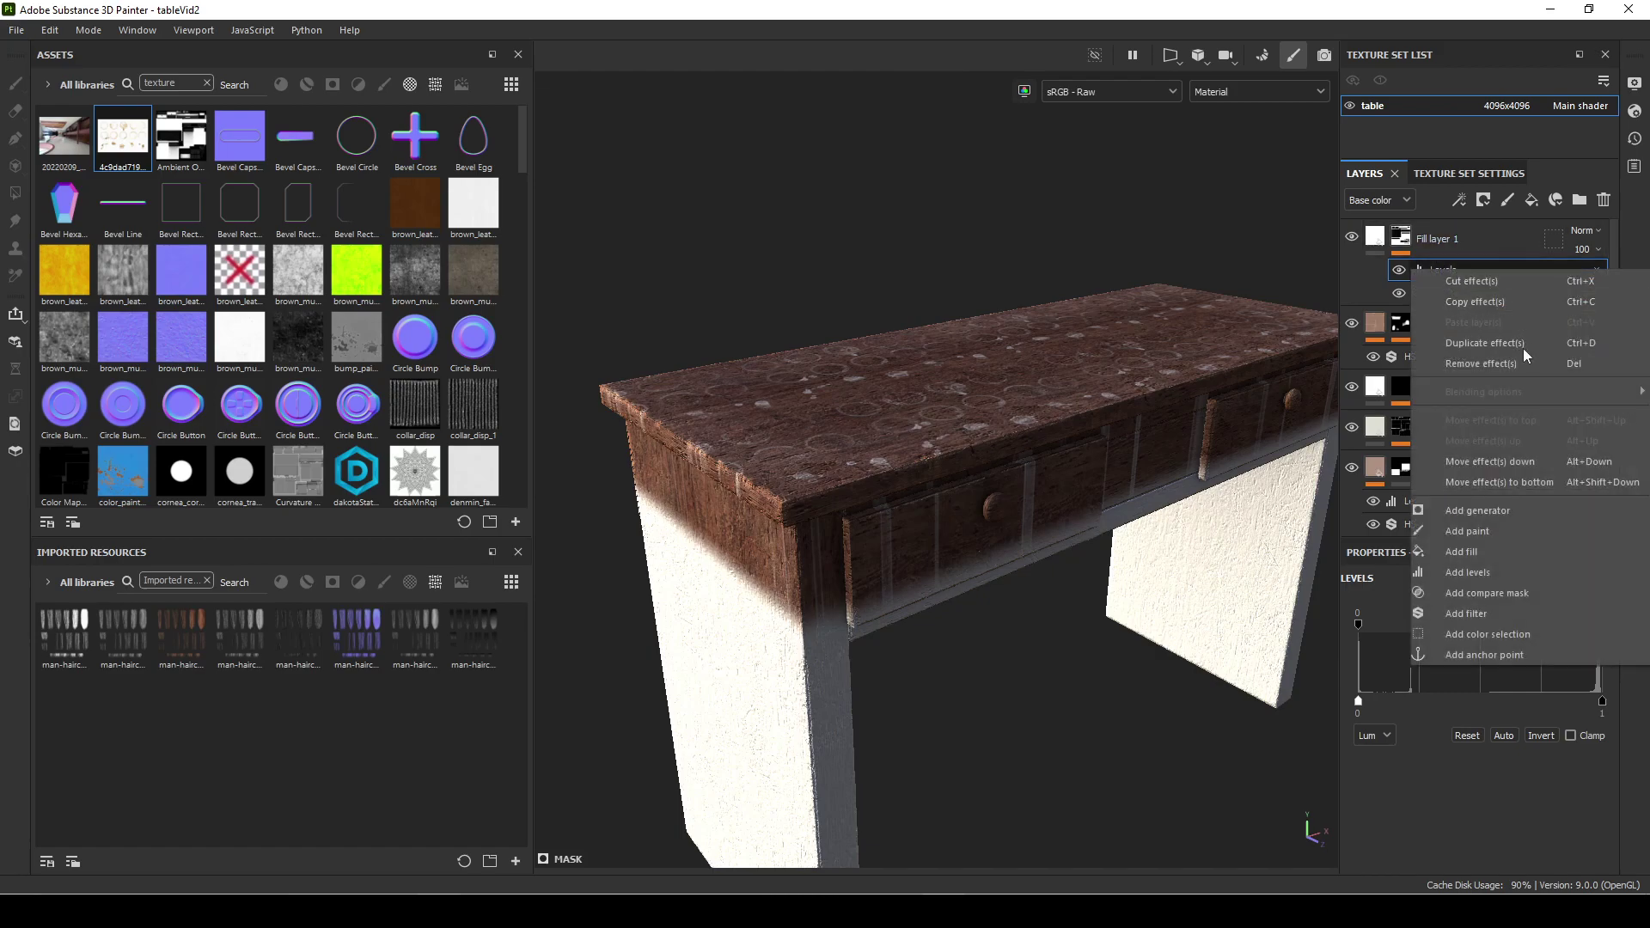
click(1535, 539)
key(alt)
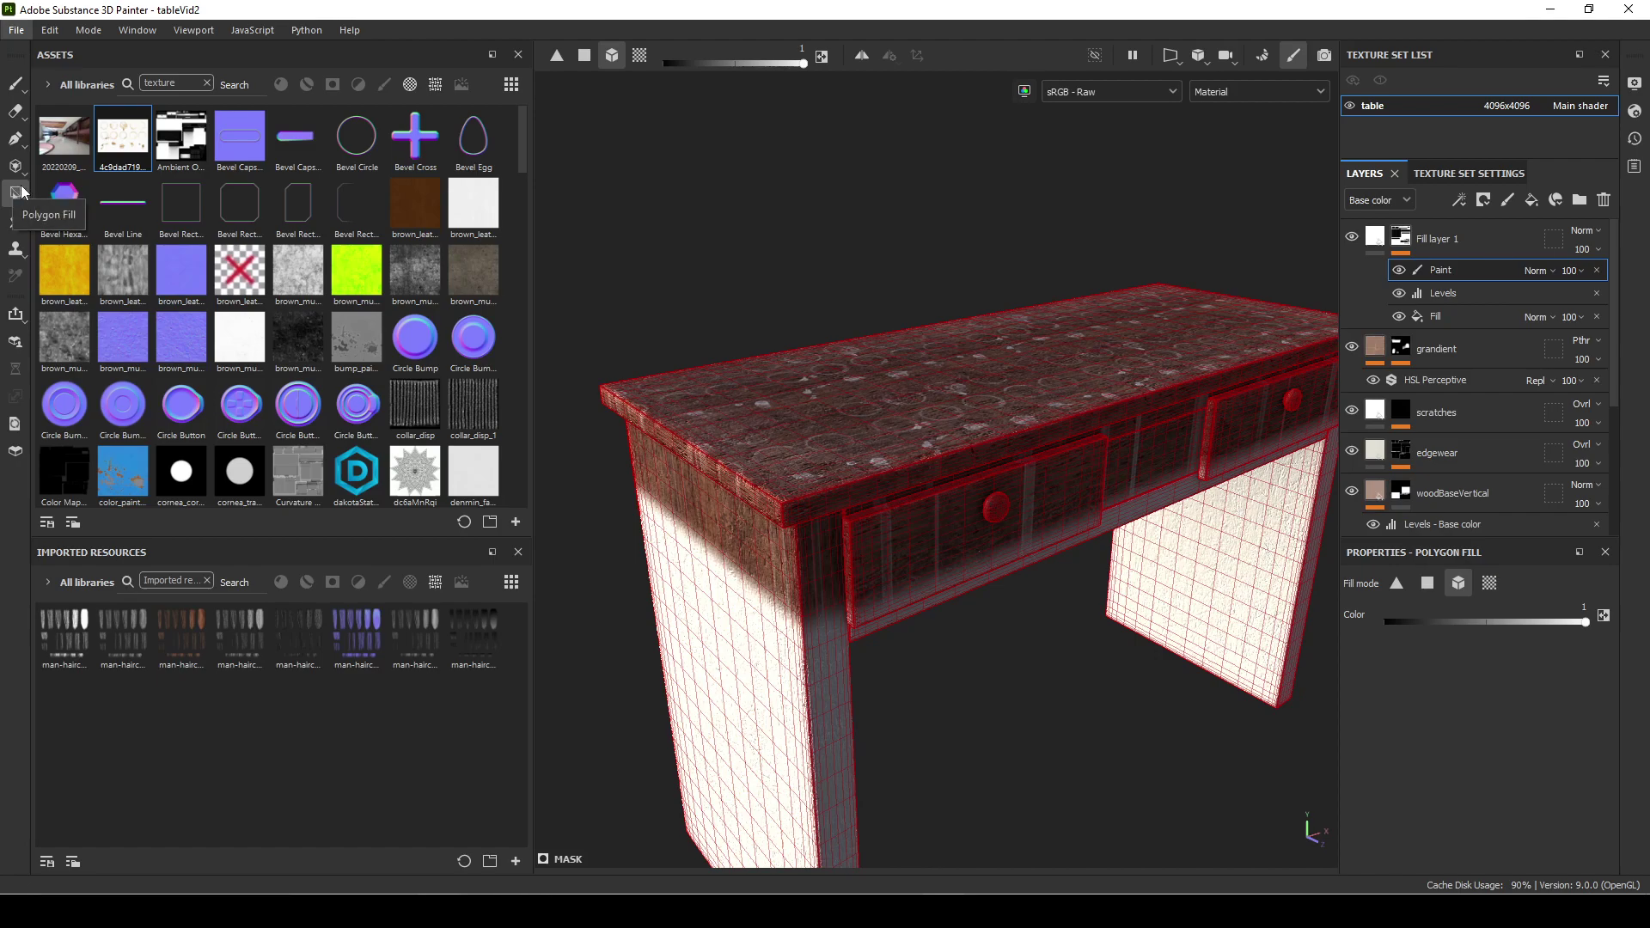
Fill the legs, side panels, drawers and tabletop rim with black (0) in the mask, leaving the stain layer only on the tabletop
drag(706, 560, 1087, 798)
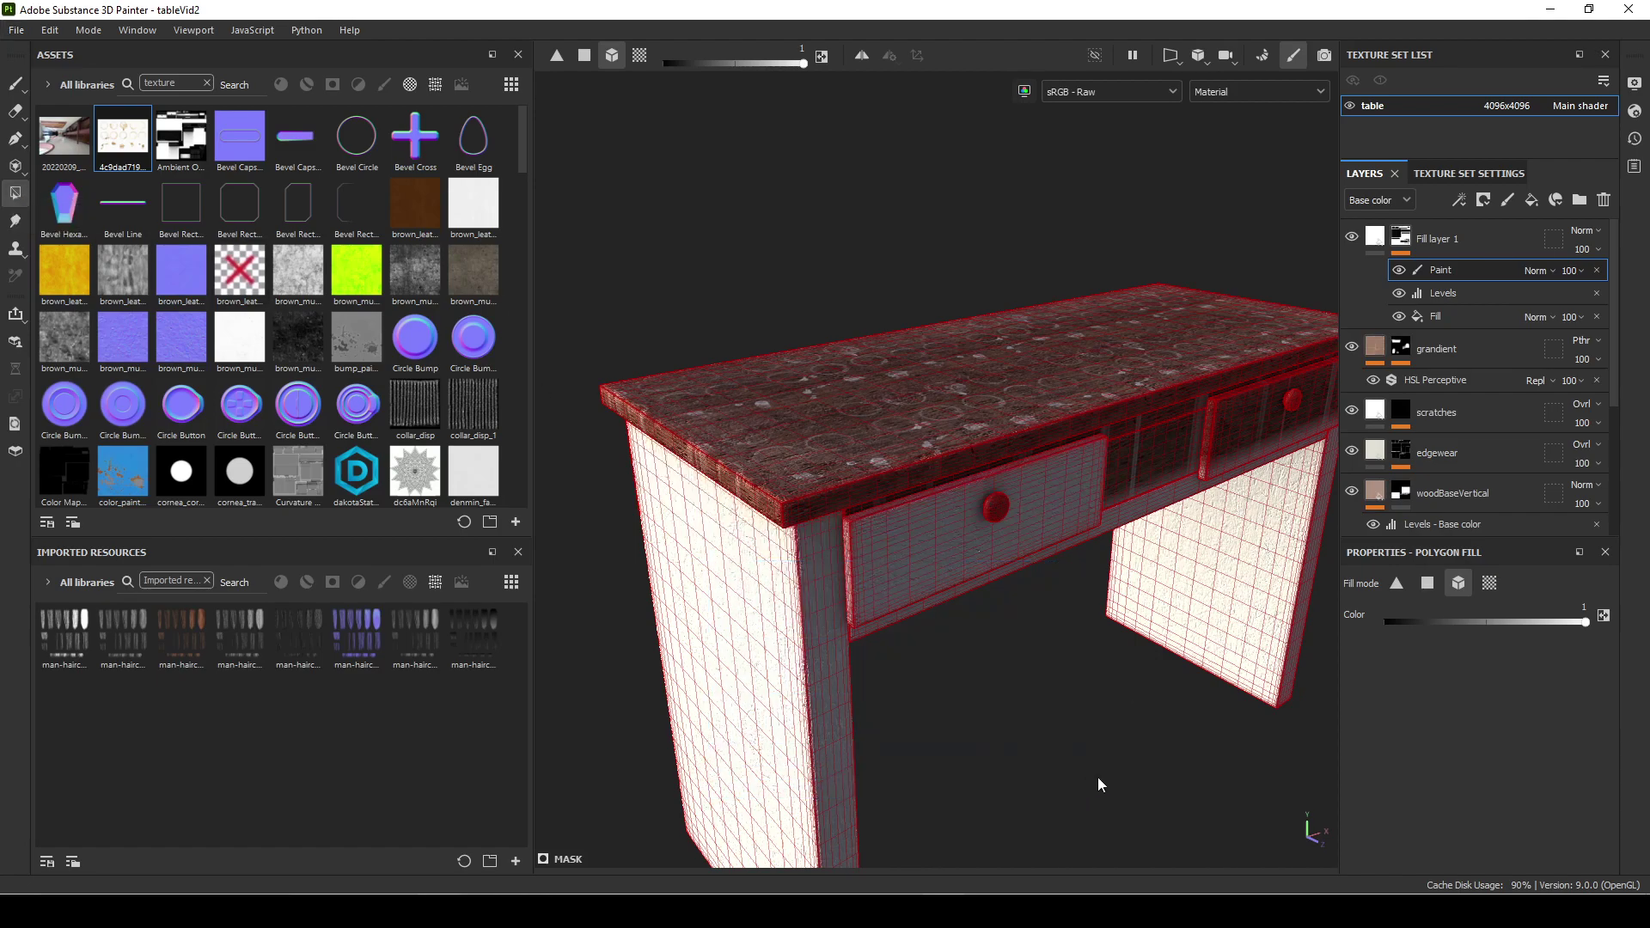
ctrl+click(746, 674)
alt+drag(1082, 668, 764, 400)
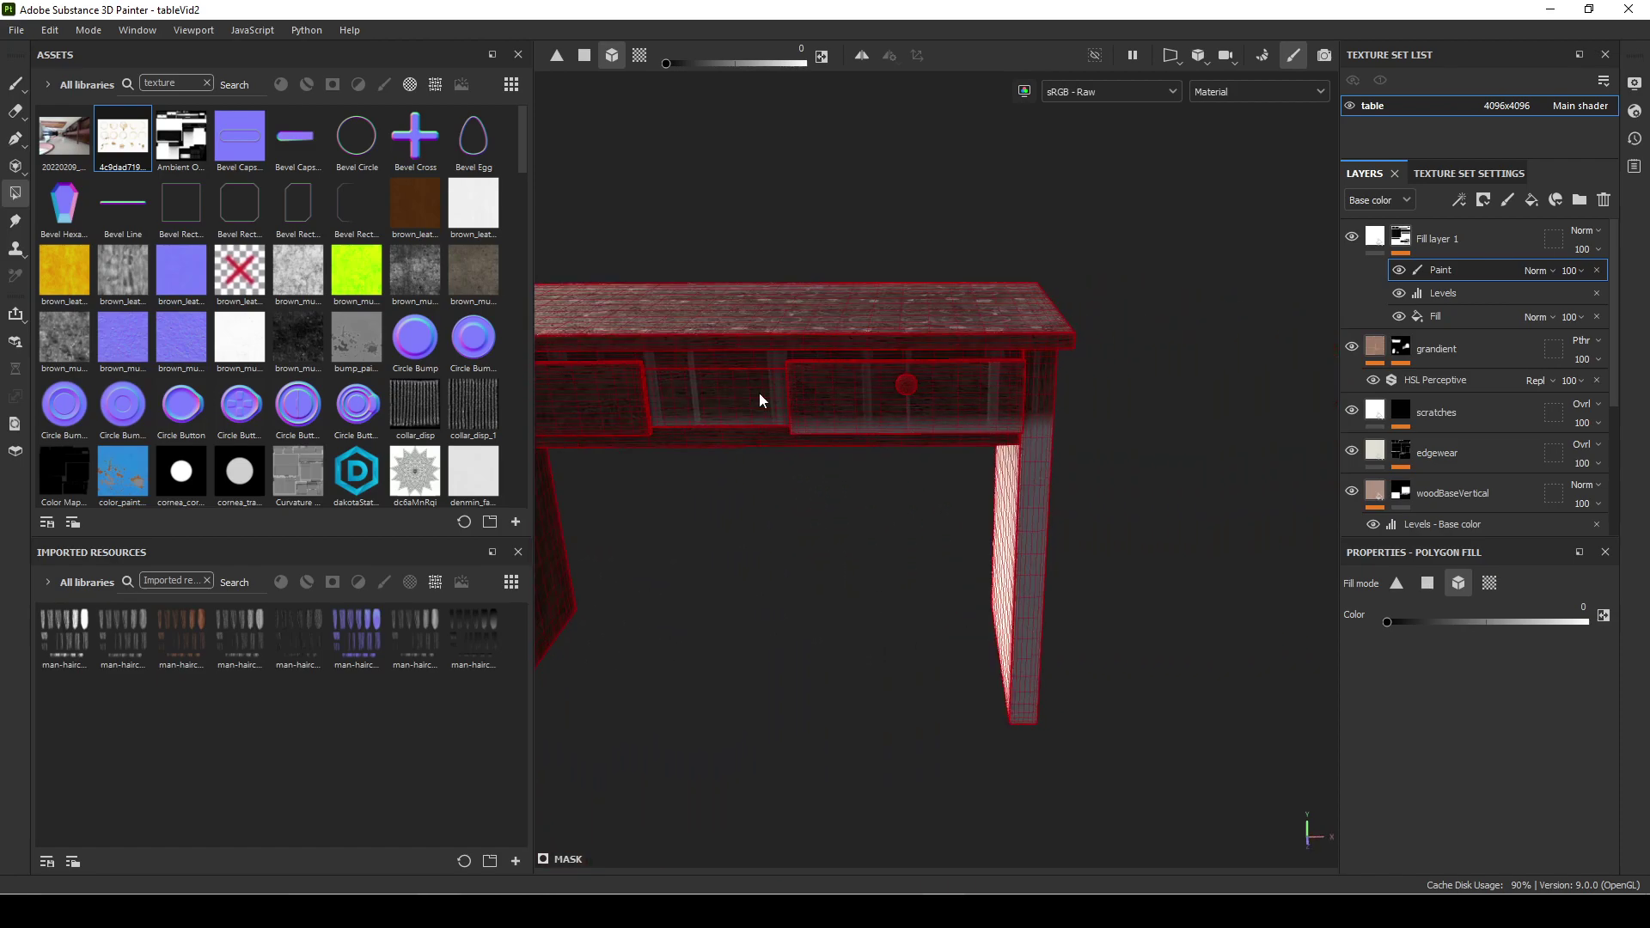
alt+drag(1190, 697, 988, 667)
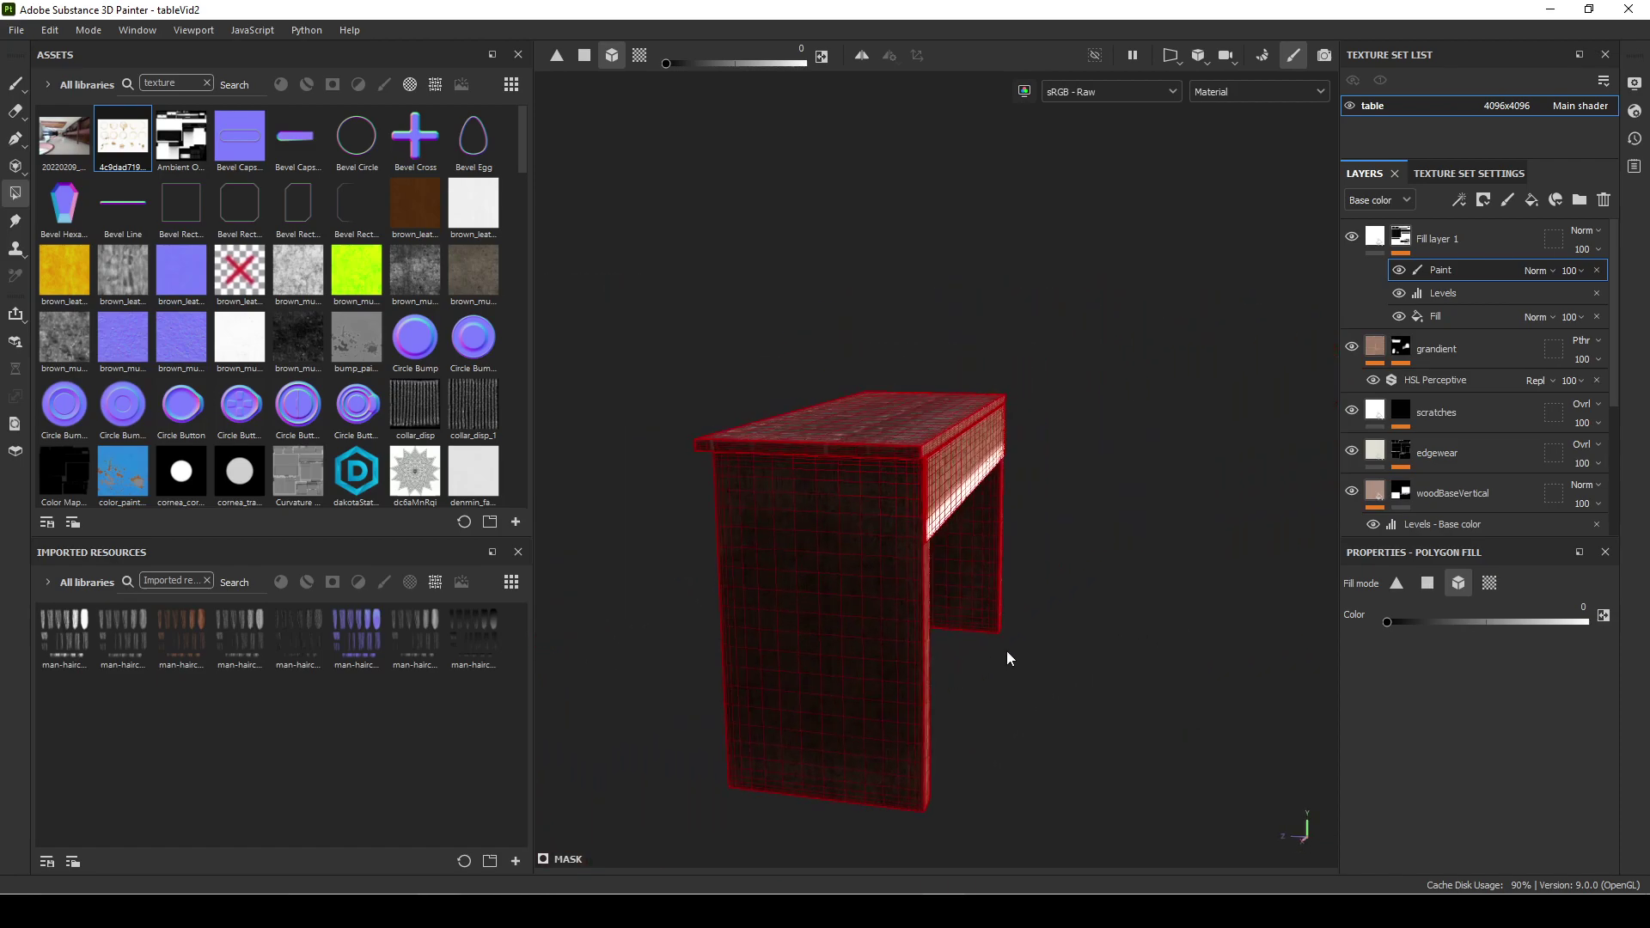
drag(841, 539, 835, 535)
alt+drag(835, 602, 1059, 472)
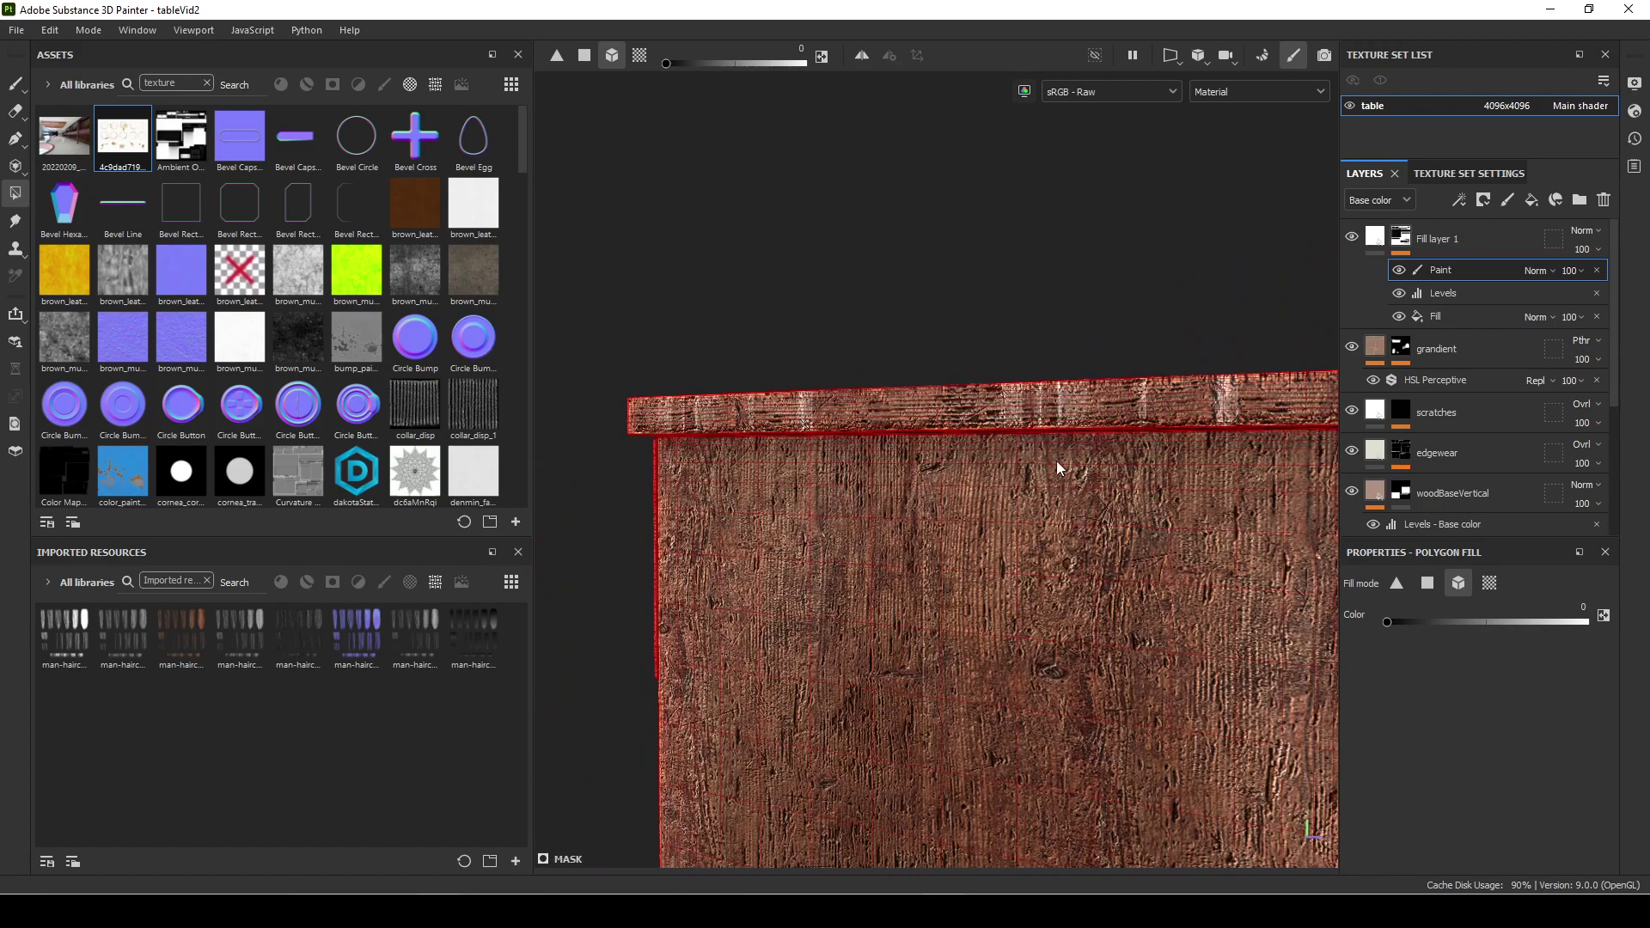
alt+drag(1143, 410, 972, 527)
alt+drag(1094, 575, 1023, 648)
shift+right_drag(1023, 648, 946, 633)
alt+drag(945, 633, 866, 521)
alt+drag(1031, 494, 999, 600)
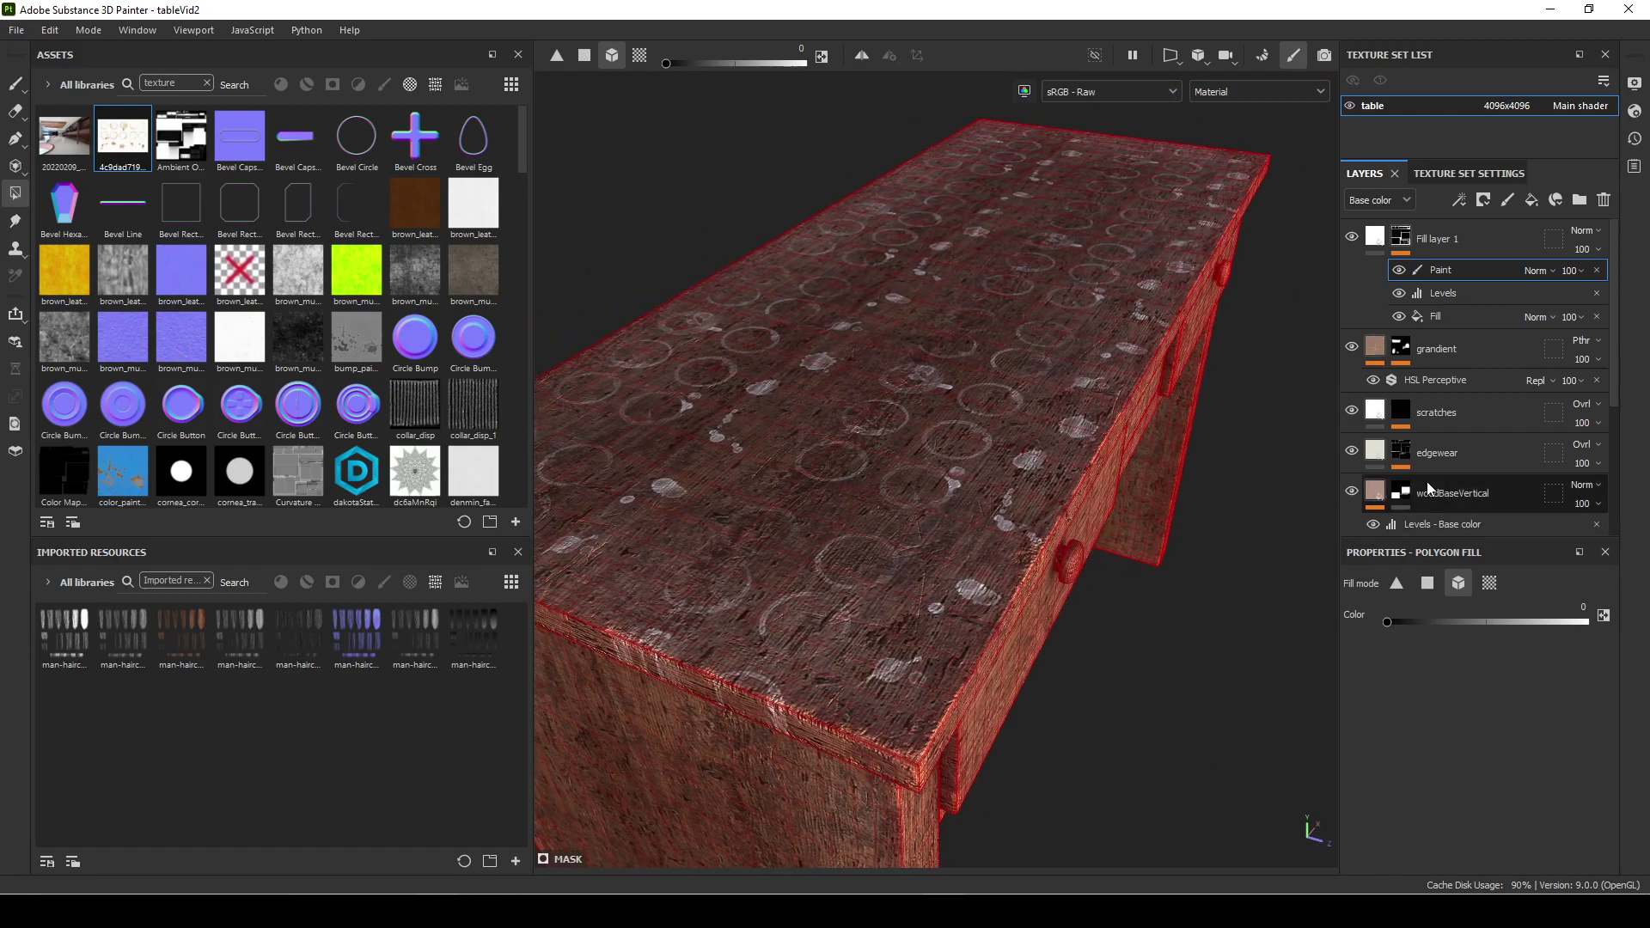
Add a second Paint effect on top of the effects in the mask of Fill layer 1
right_click(1426, 241)
click(1469, 574)
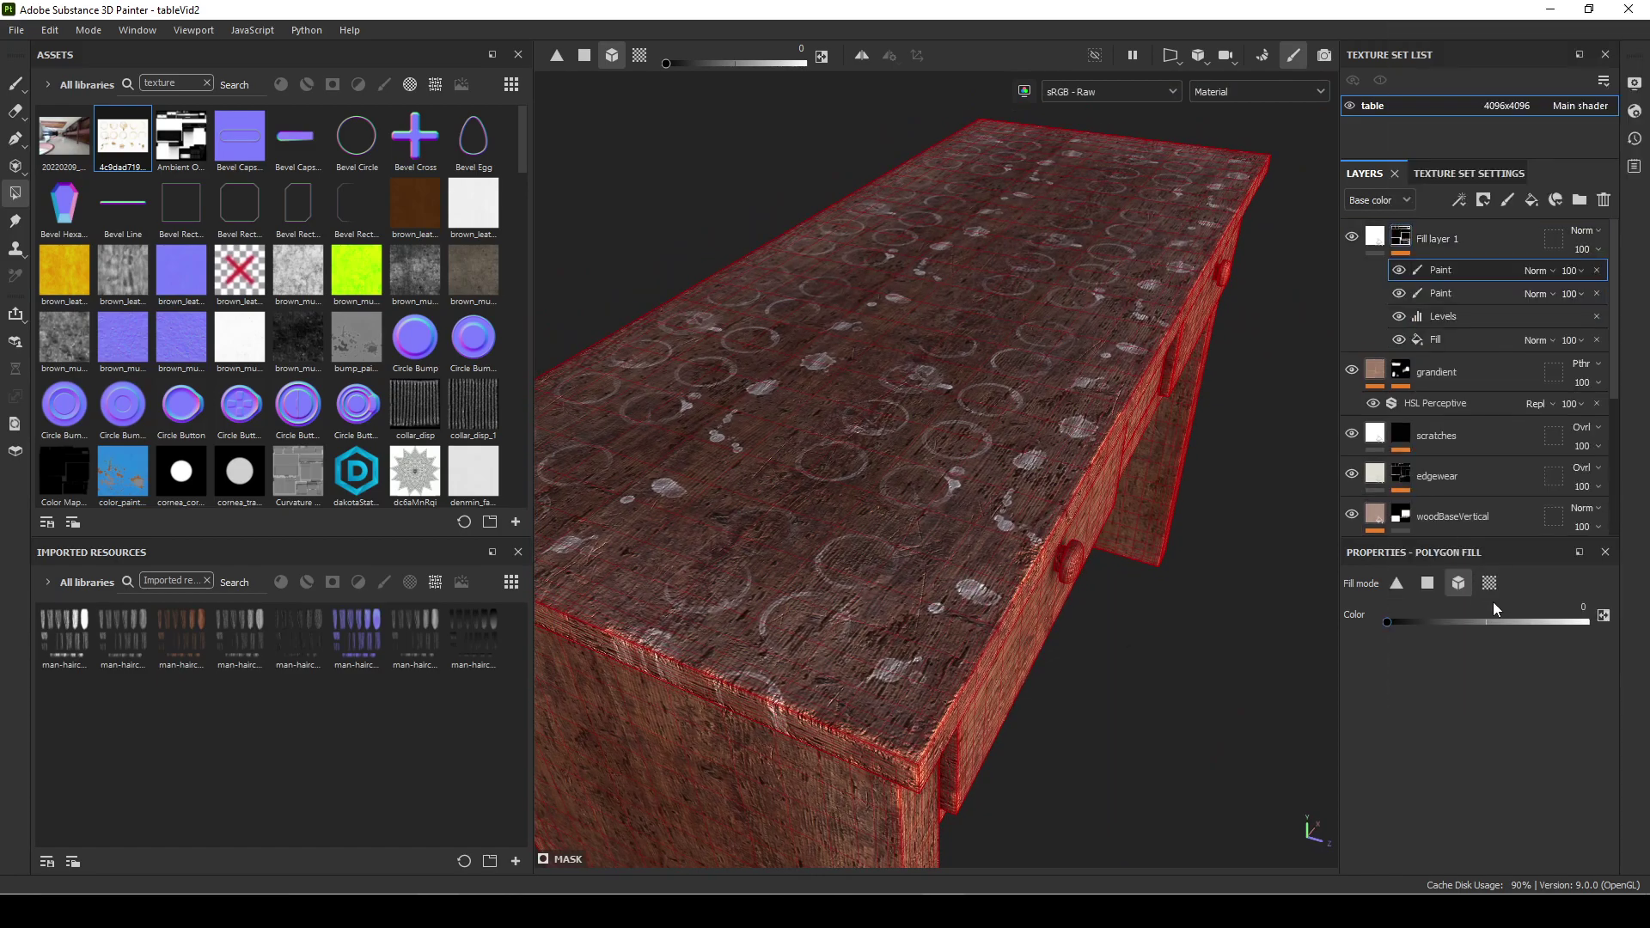
alt+drag(1019, 492, 914, 635)
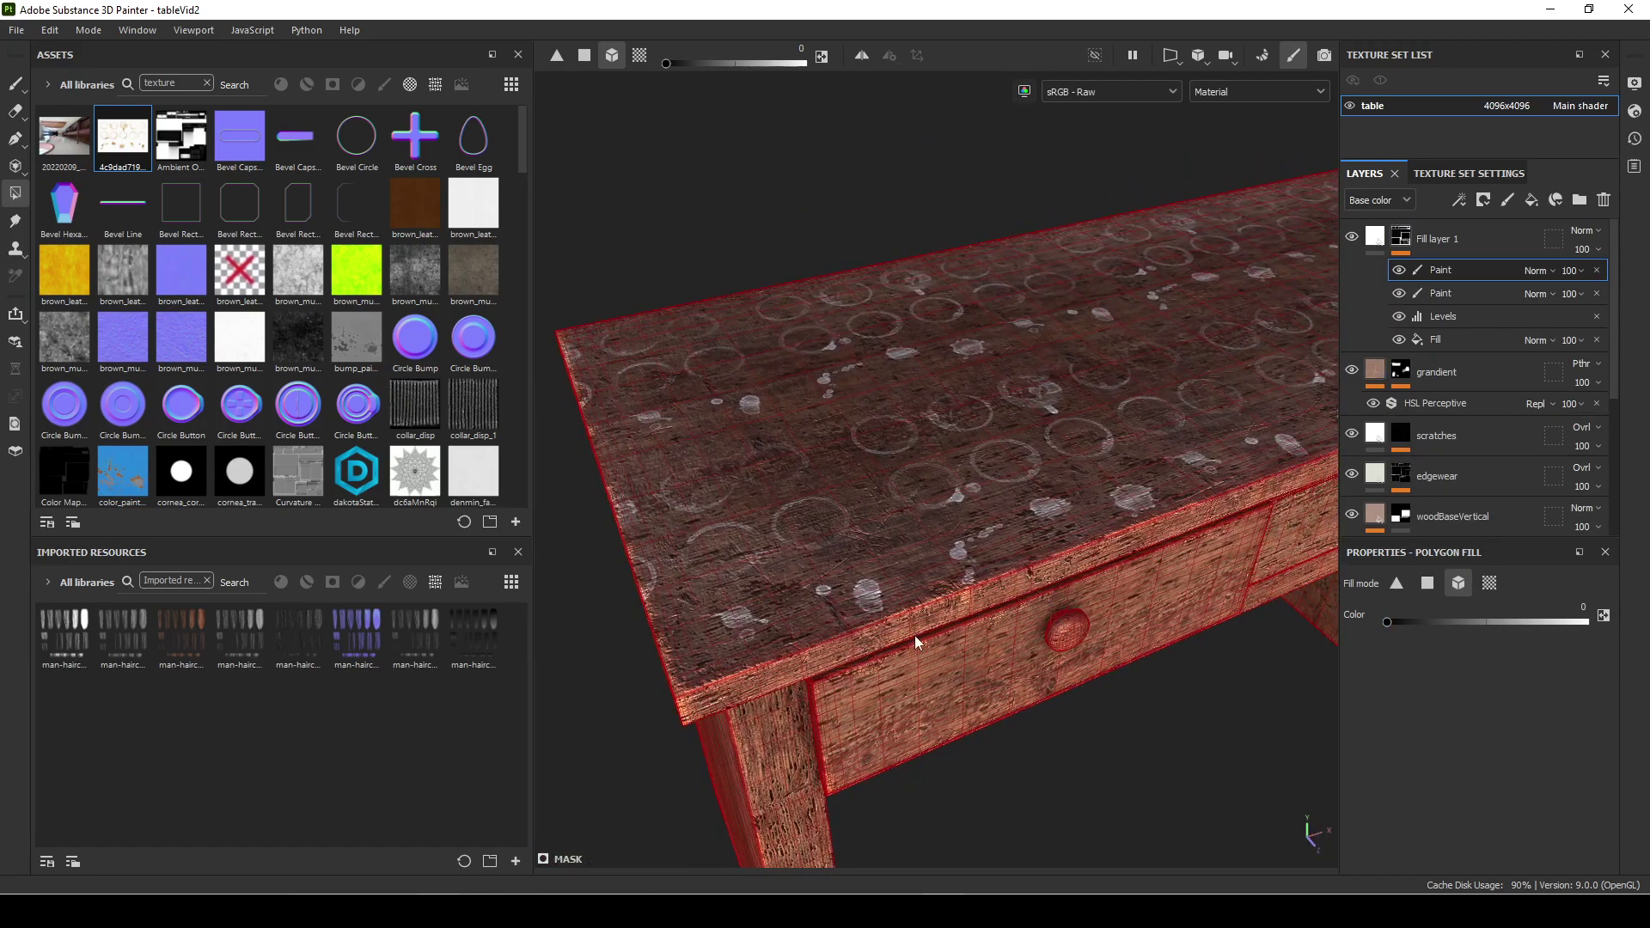
Switch to the Paint tool, filter the assets to brushes and load the Dirt 2 brush
click(16, 85)
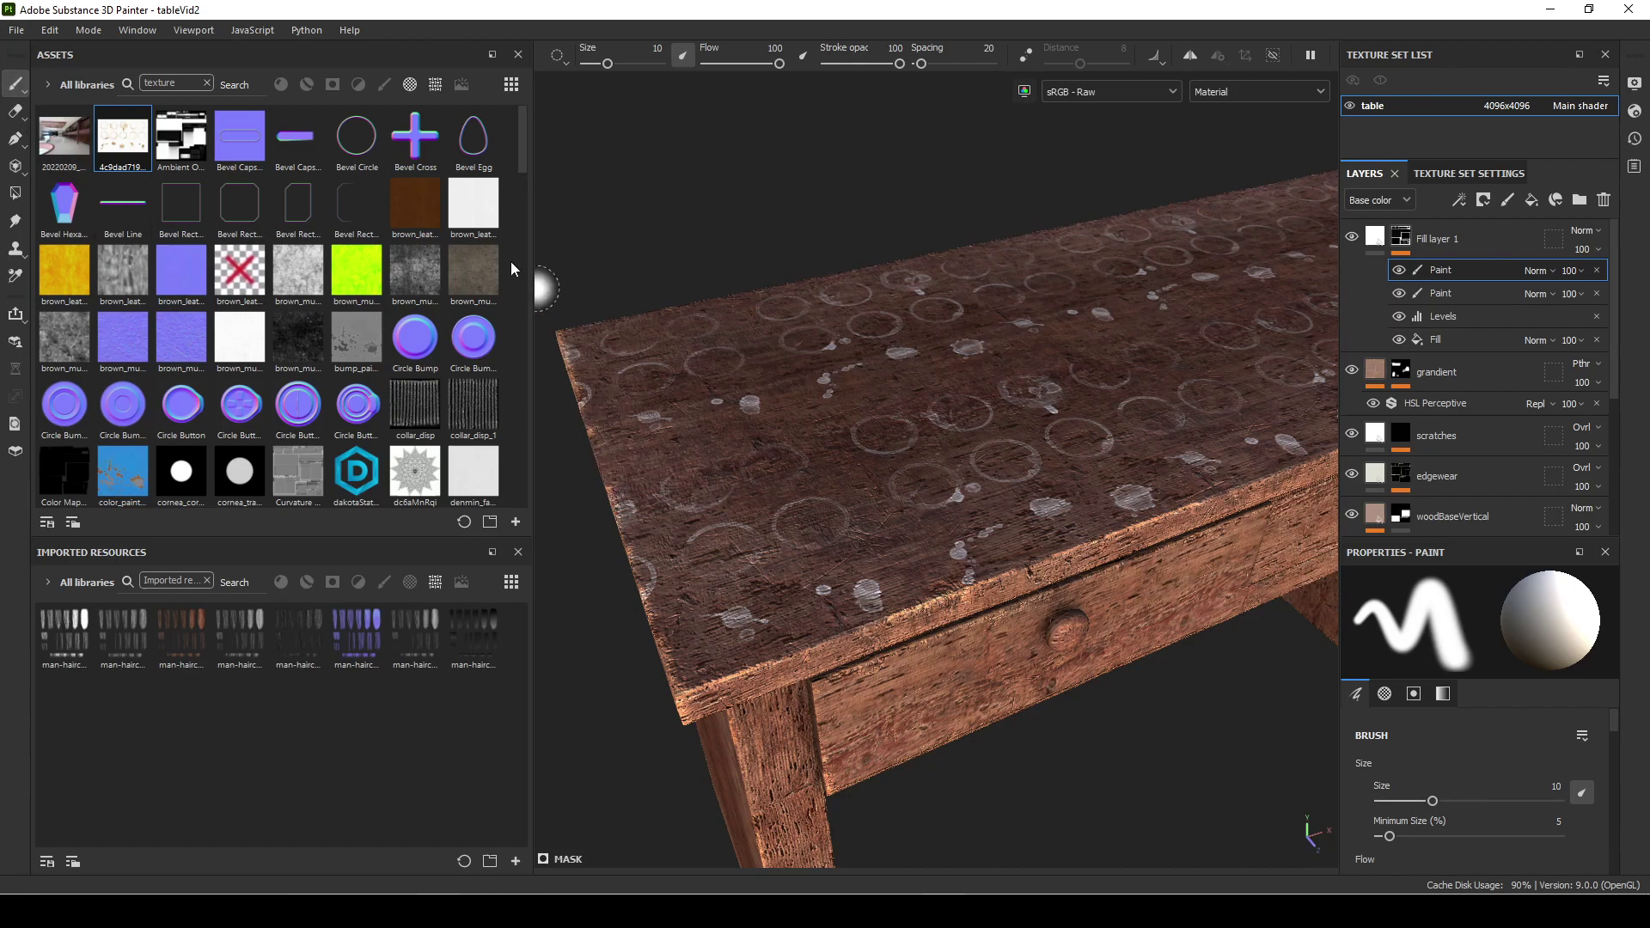
click(384, 83)
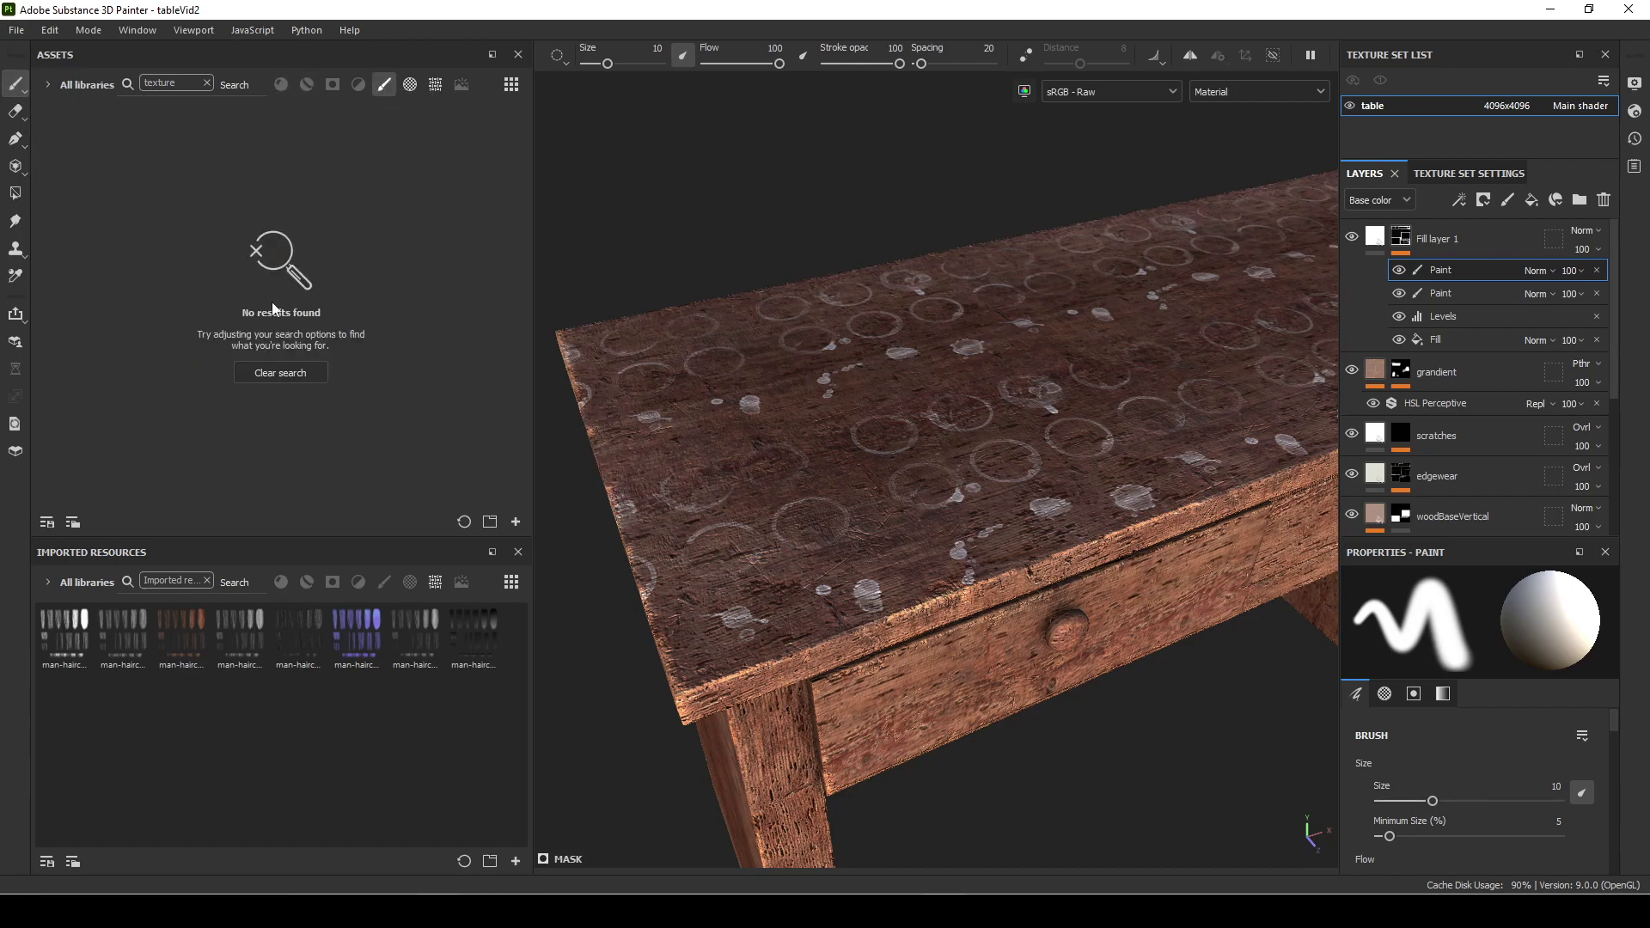
click(284, 371)
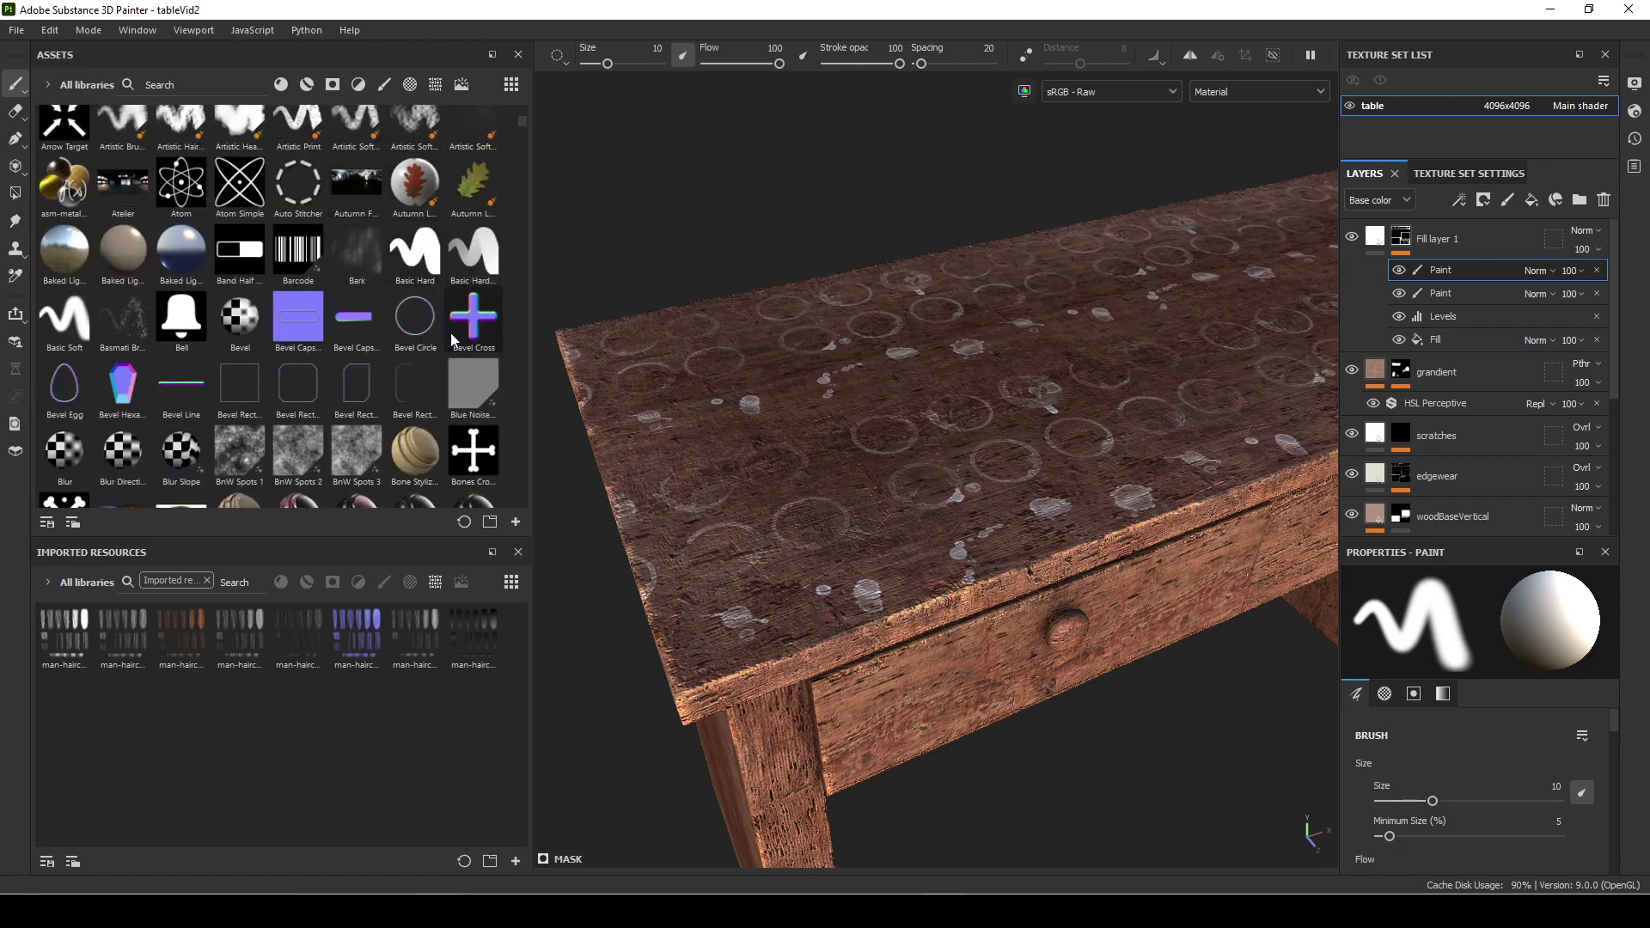
click(383, 85)
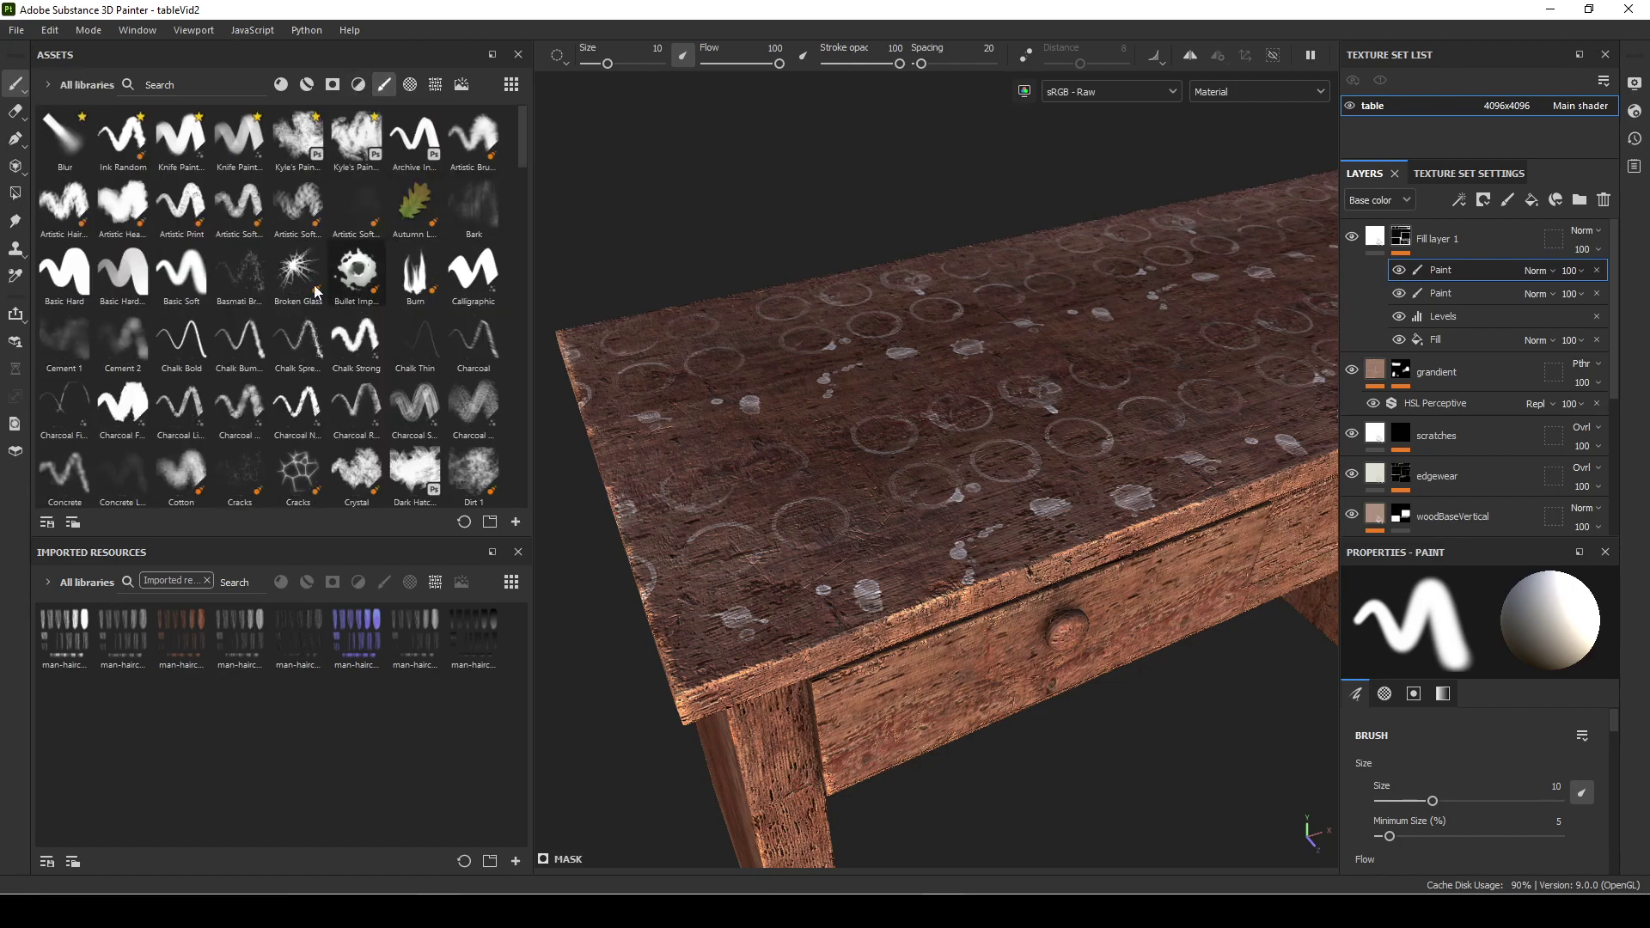
scroll(352, 327, down, 3)
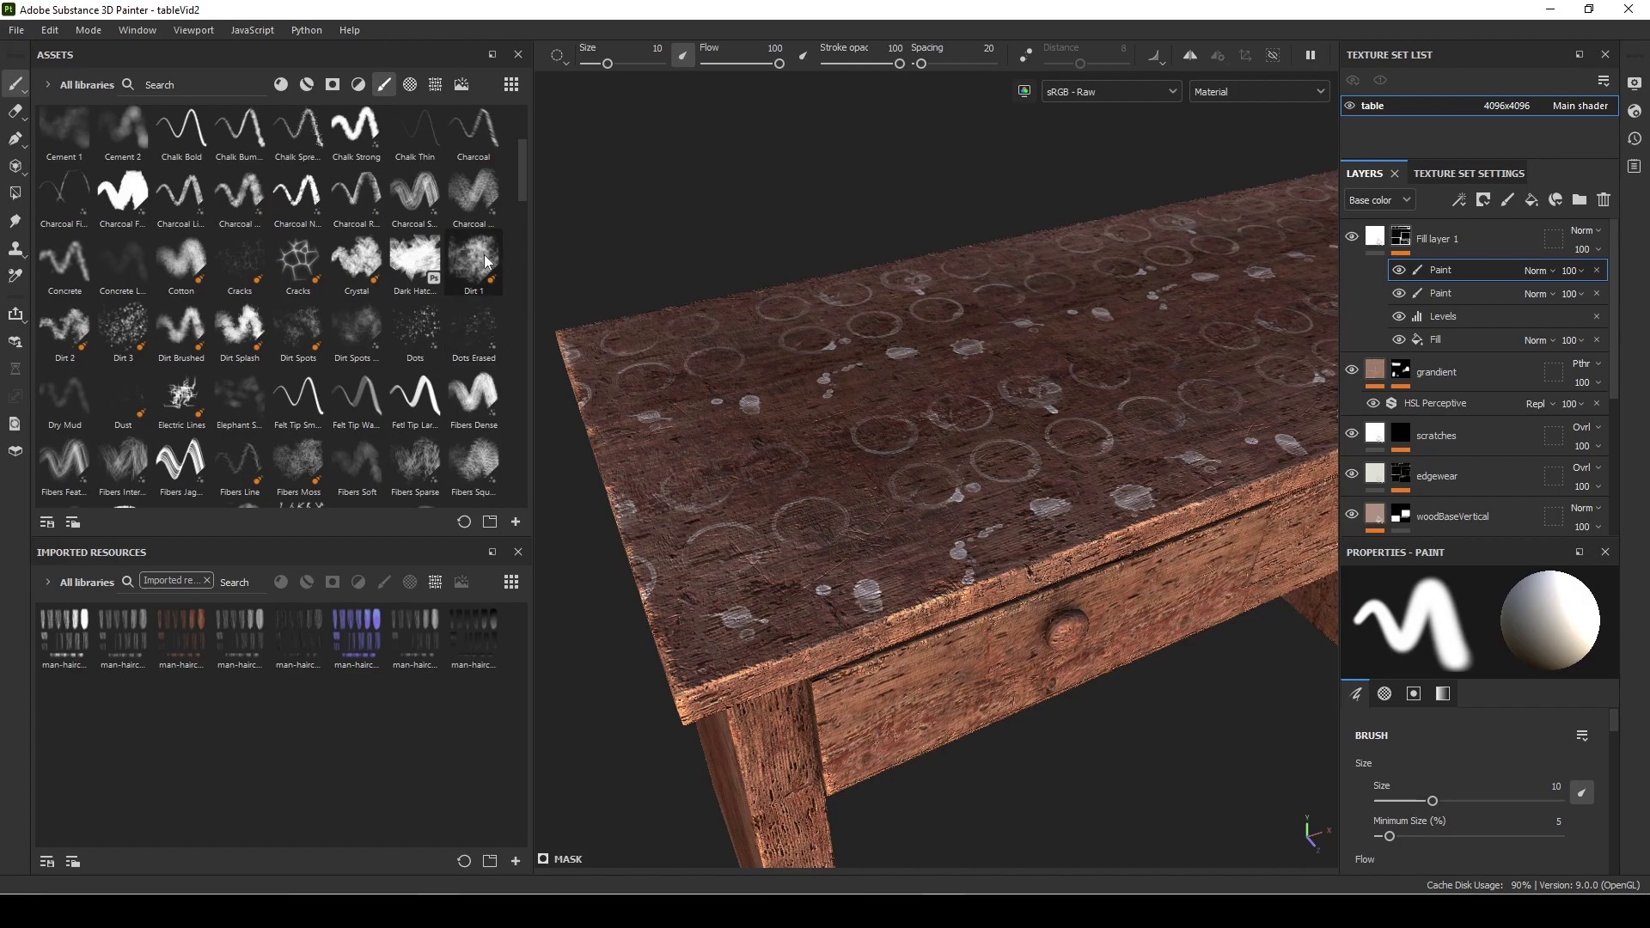
click(72, 322)
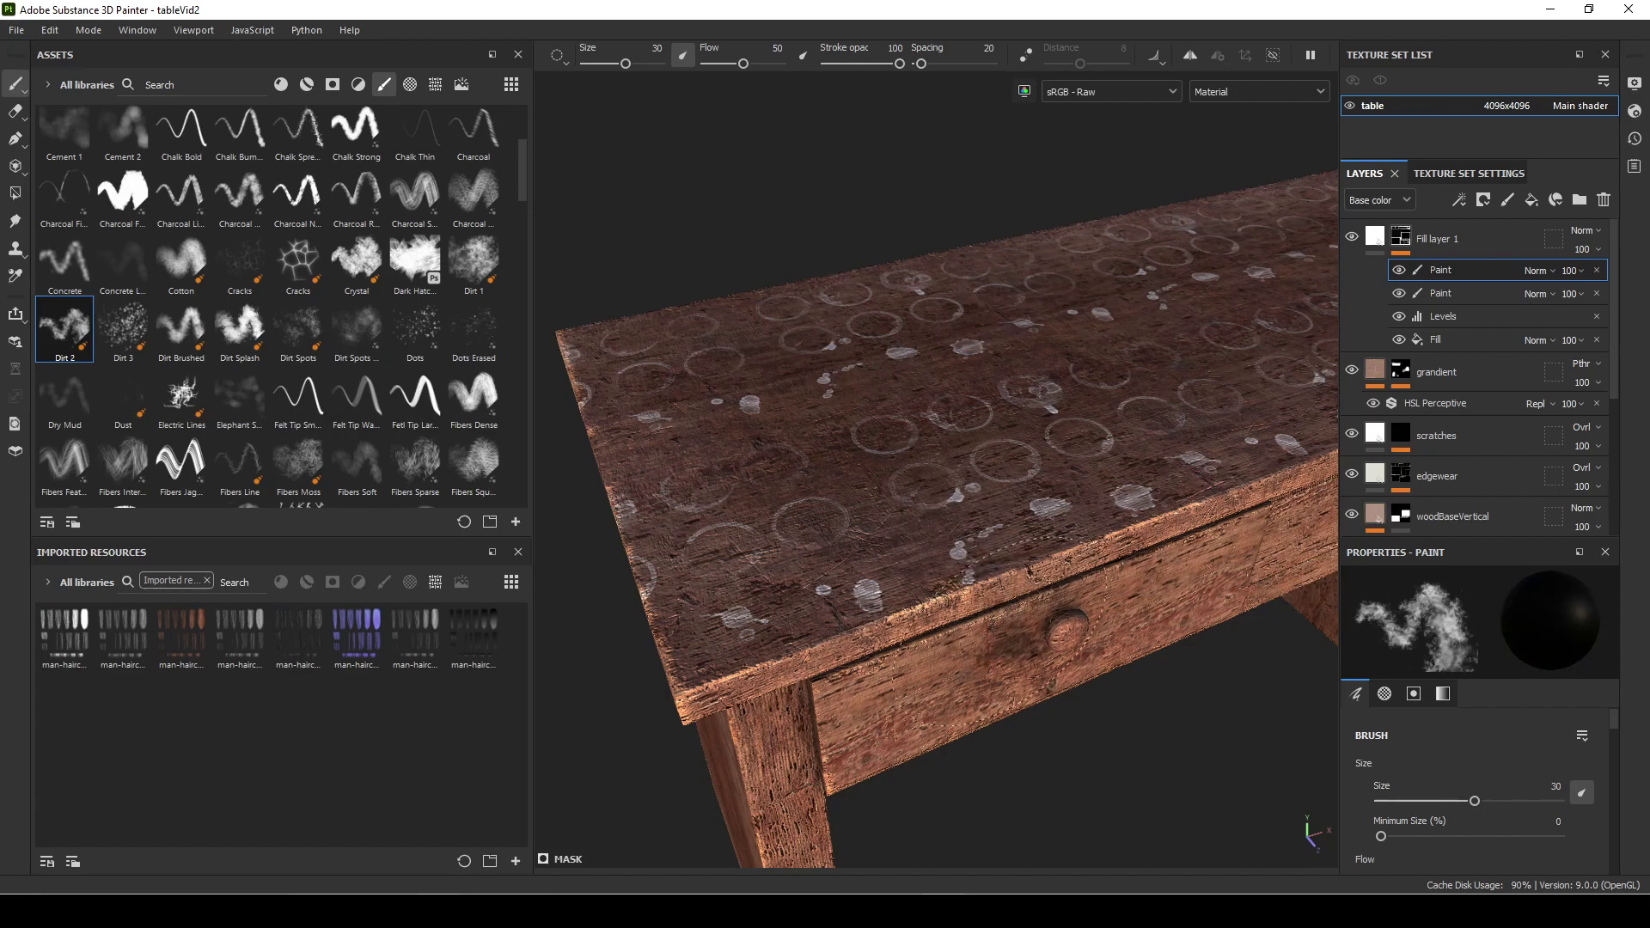
Fade stains around the tabletop's end and middle with black Dirt 2 strokes at brush size 30
alt+drag(953, 567, 802, 494)
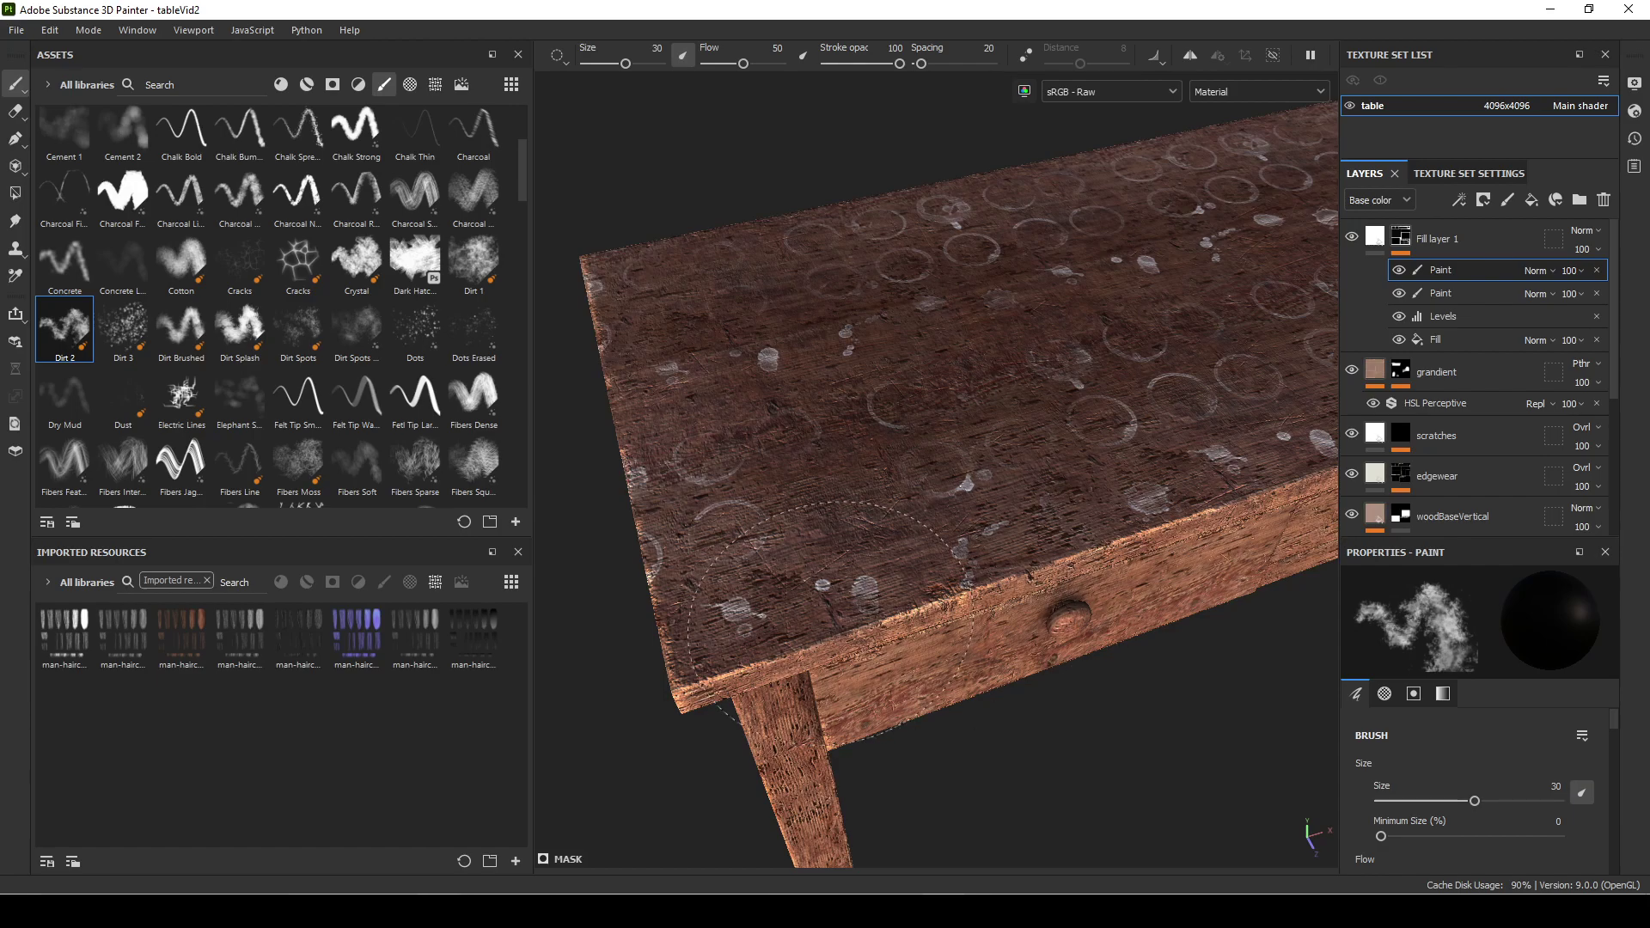
alt+drag(879, 567, 961, 516)
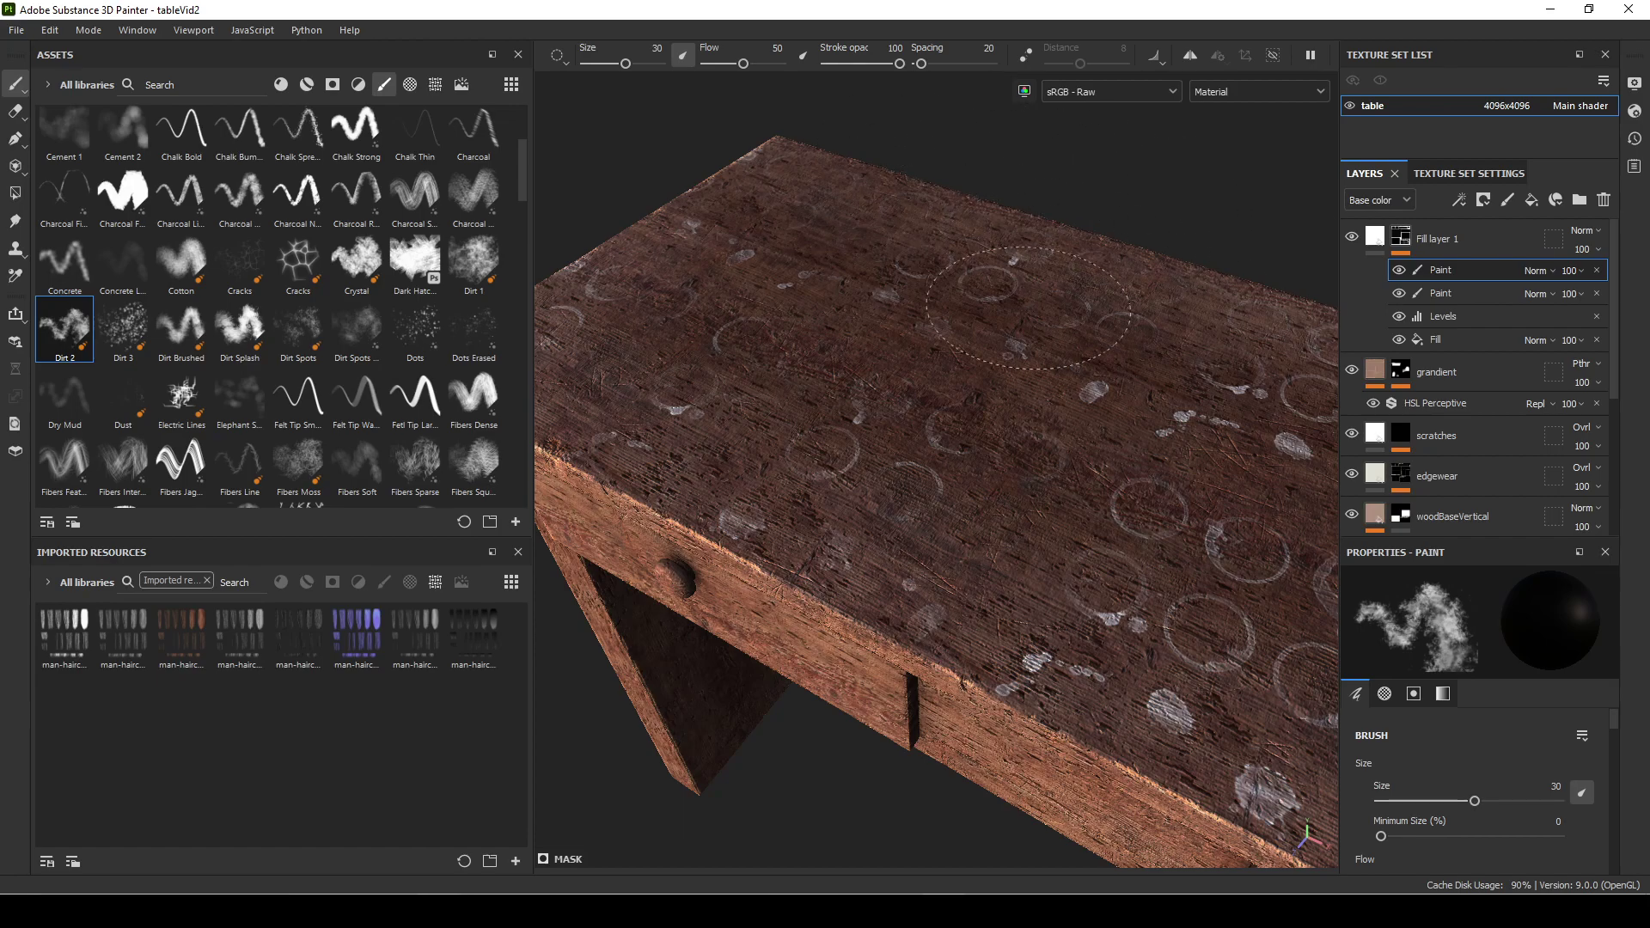
alt+drag(1036, 295, 911, 380)
Enlarge the brush to about 53 and fade more of the stains along the full length of the tabletop in the upper Paint effect
ctrl+right_drag(906, 380, 967, 389)
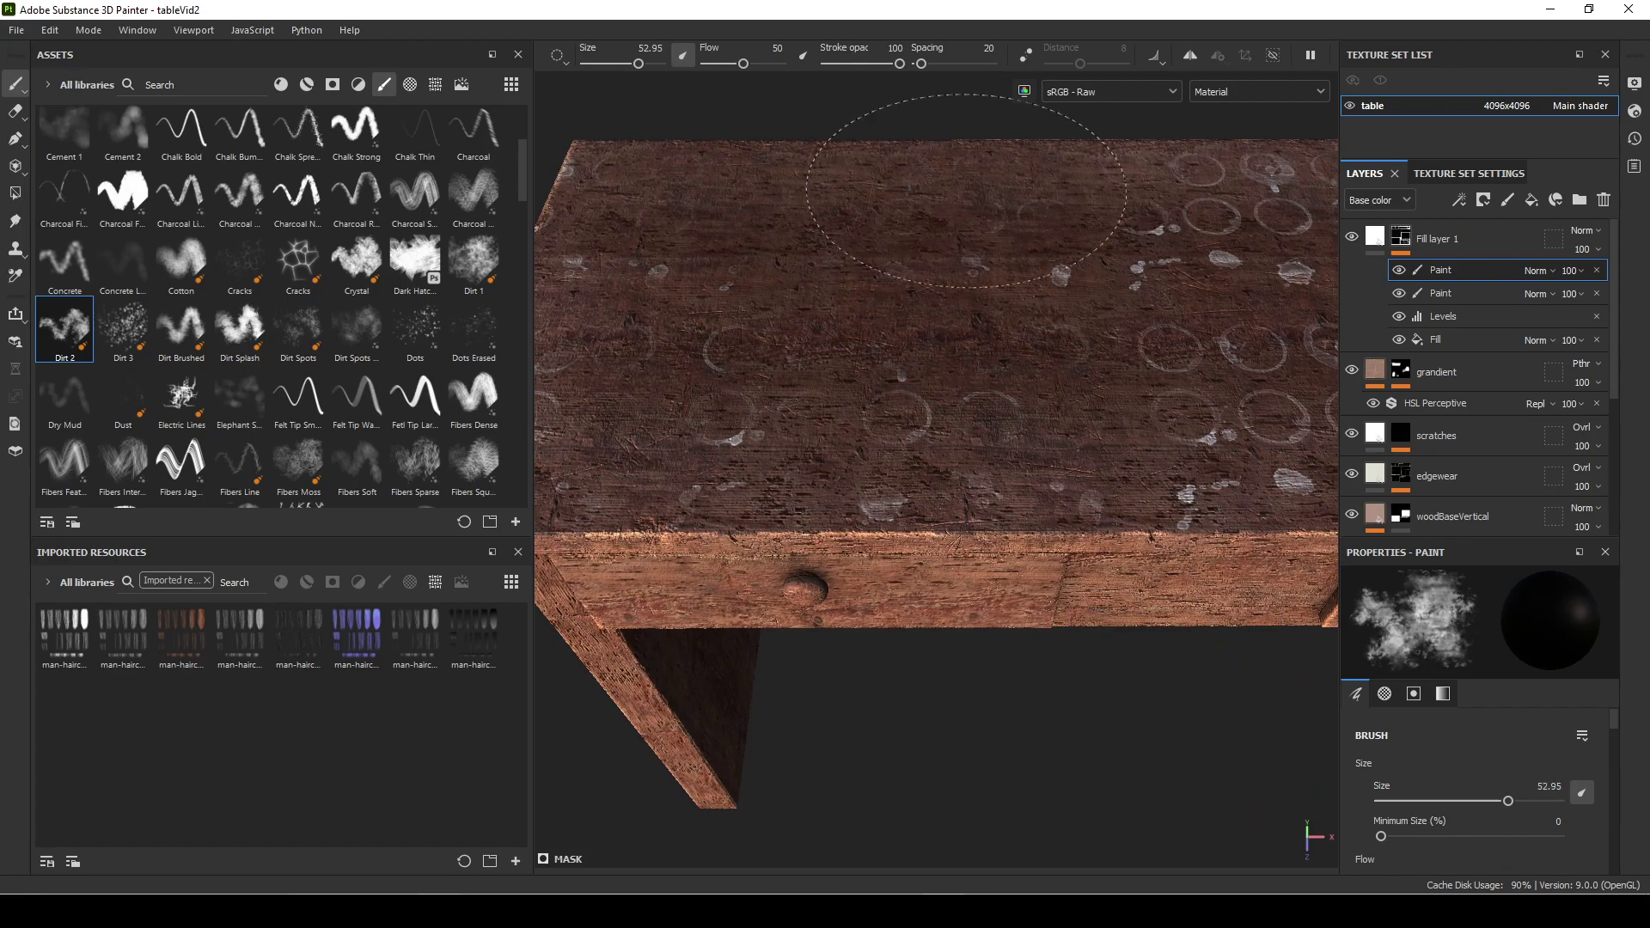
alt+drag(1031, 232, 713, 387)
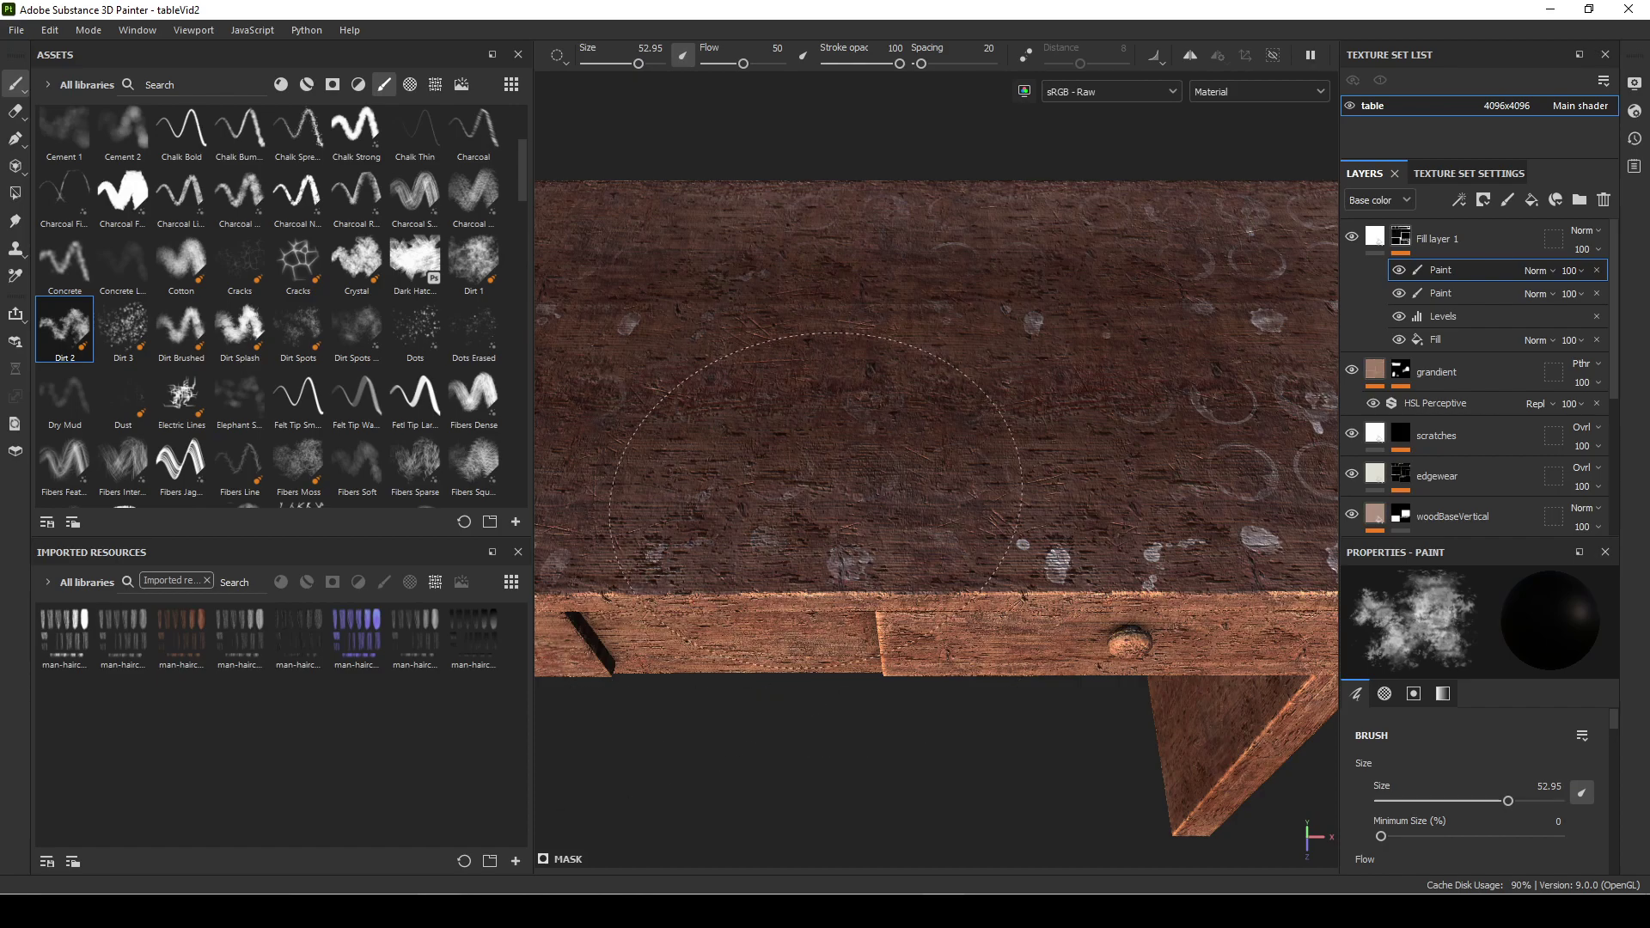
alt+drag(1134, 361, 988, 353)
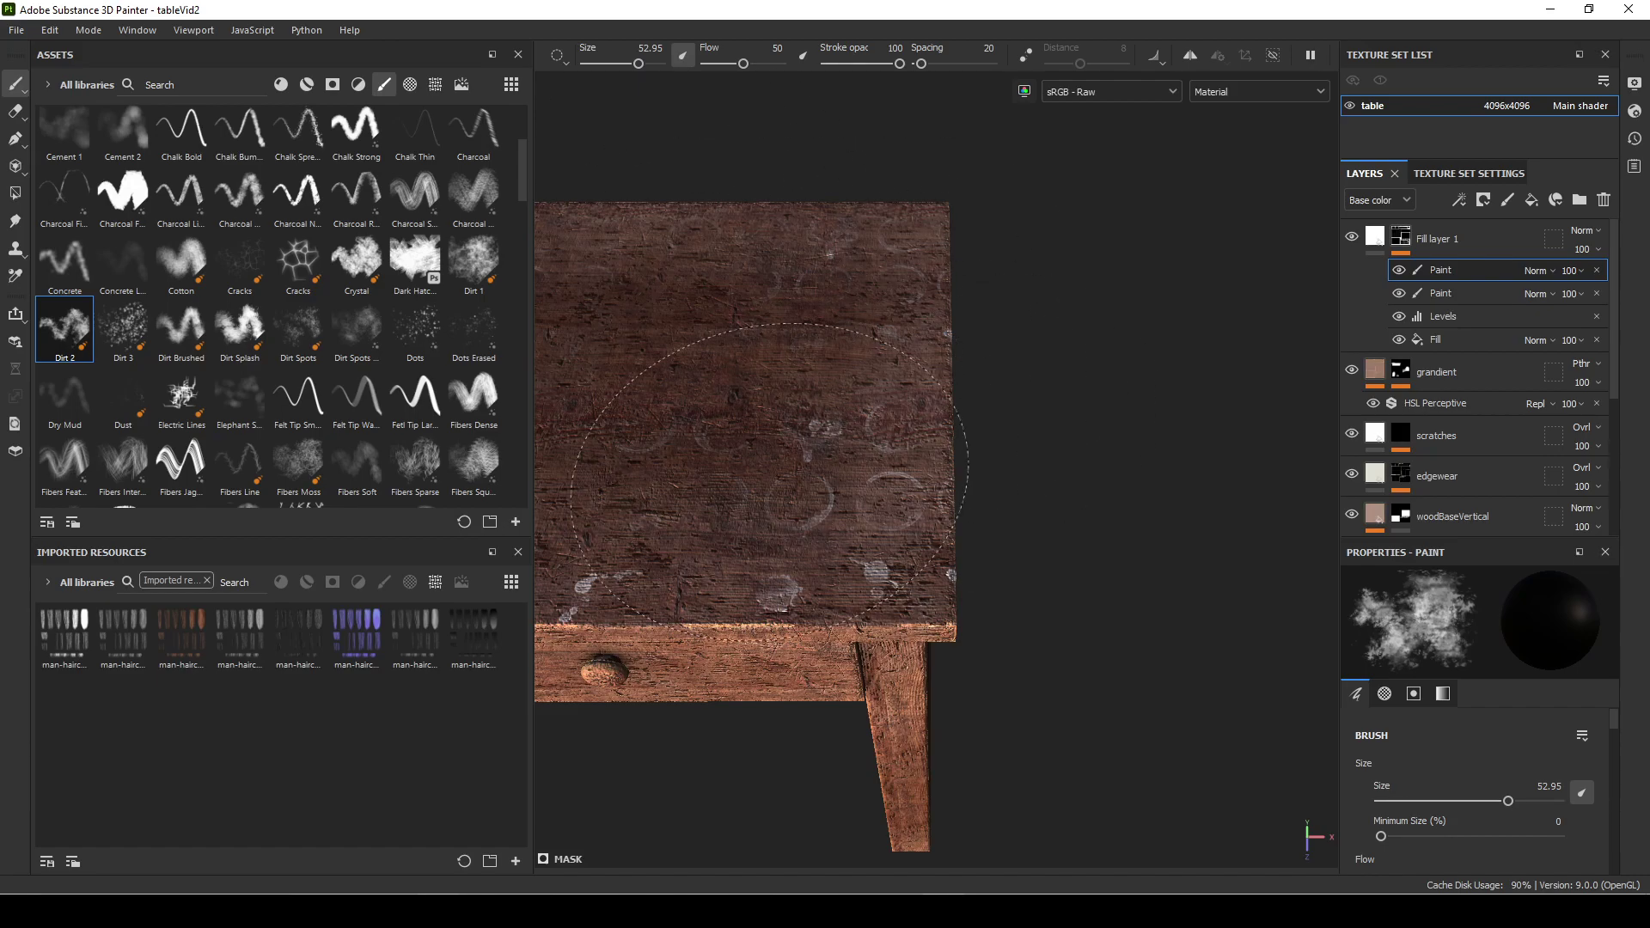
mouse_move(663, 450)
alt+mouse_down()
mouse_move(816, 602)
mouse_move(885, 601)
alt+mouse_up()
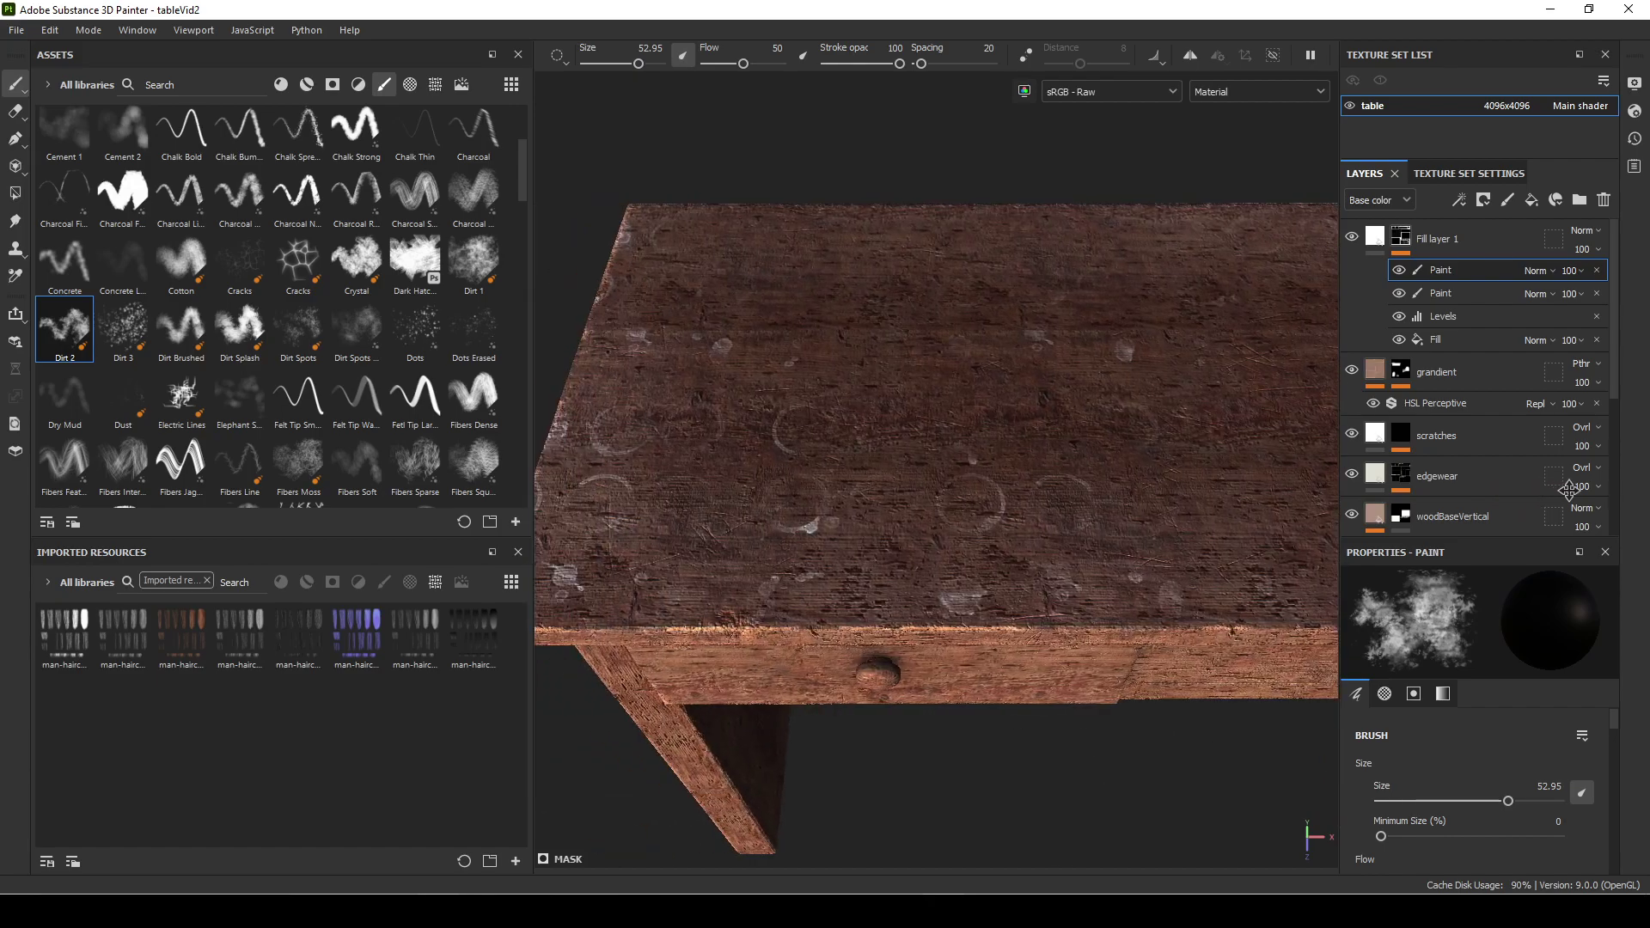
click(1452, 515)
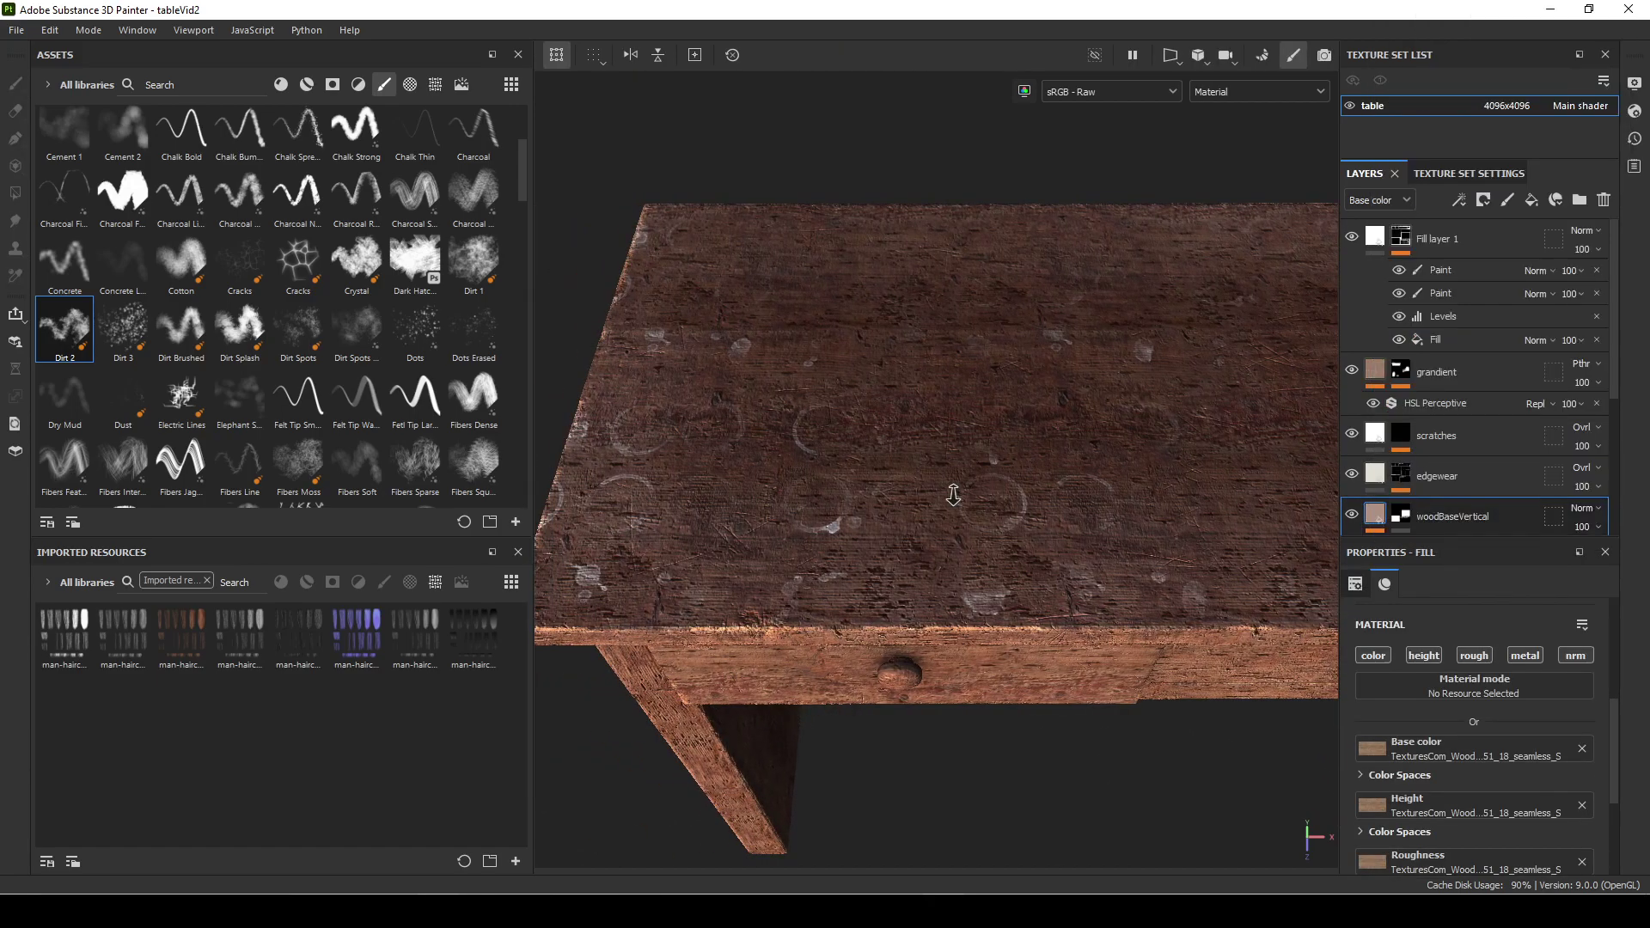
alt+right_drag(958, 495, 958, 503)
click(1440, 272)
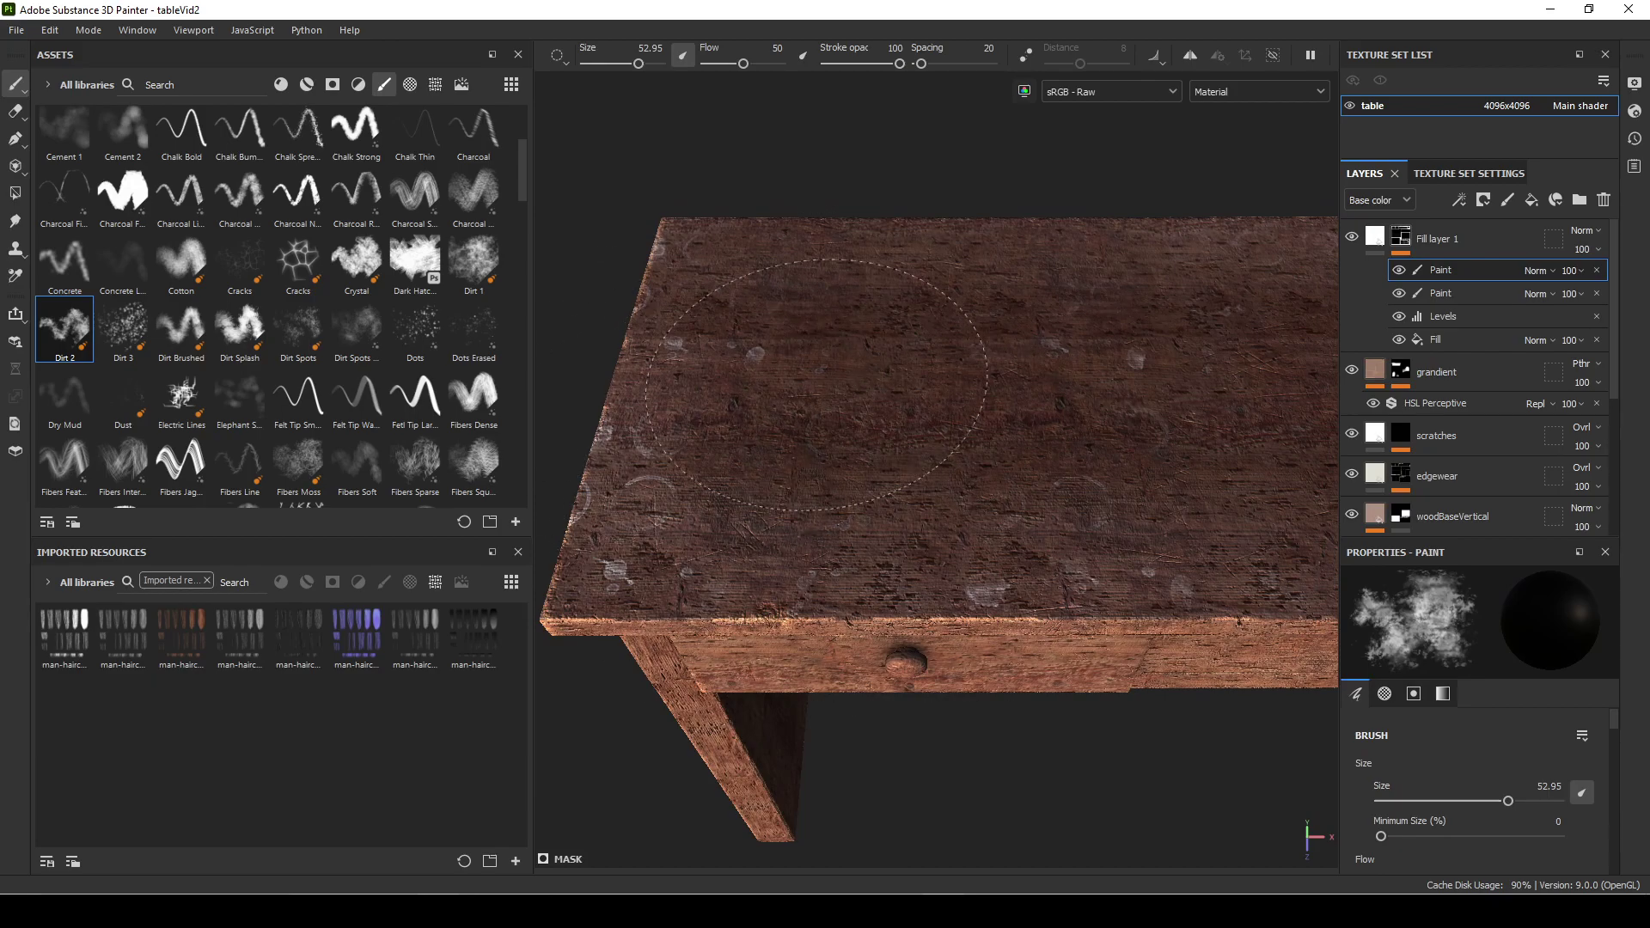
Dab black over the remaining strong stains near the tabletop's ends and front edge
mouse_move(694, 322)
alt+mouse_down()
mouse_move(885, 696)
mouse_move(791, 683)
mouse_move(1087, 645)
mouse_move(1186, 553)
mouse_move(1155, 568)
alt+mouse_up()
click(718, 749)
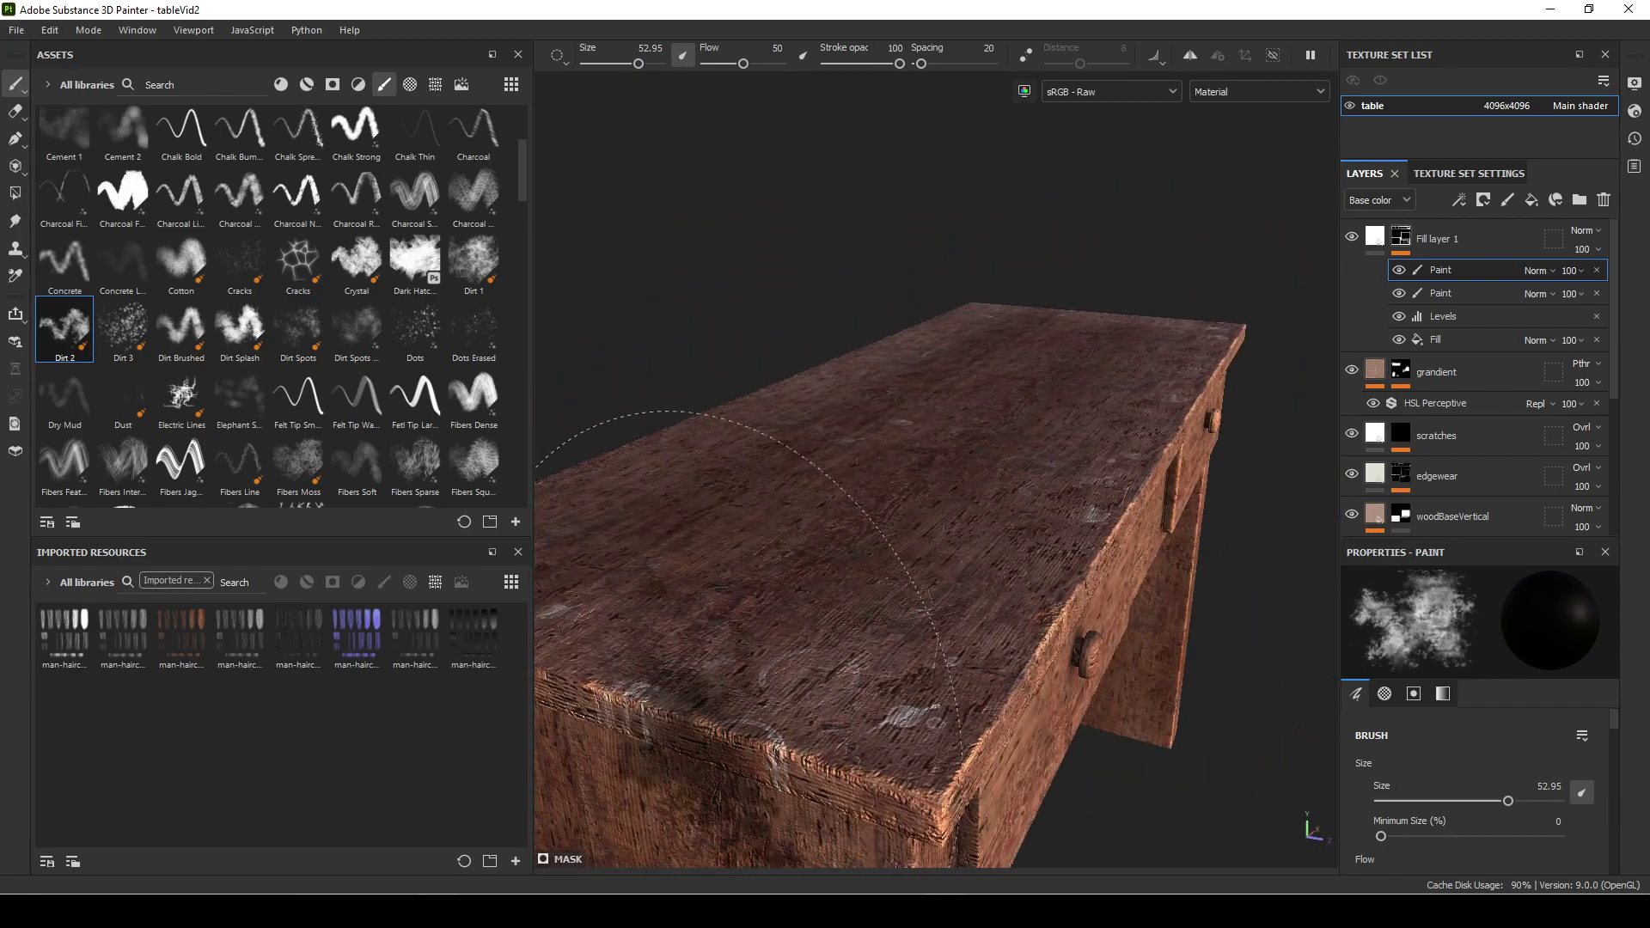
alt+drag(731, 747, 902, 734)
alt+drag(1006, 713, 713, 696)
alt+middle_drag(1203, 774, 954, 726)
click(967, 730)
alt+drag(962, 730, 916, 677)
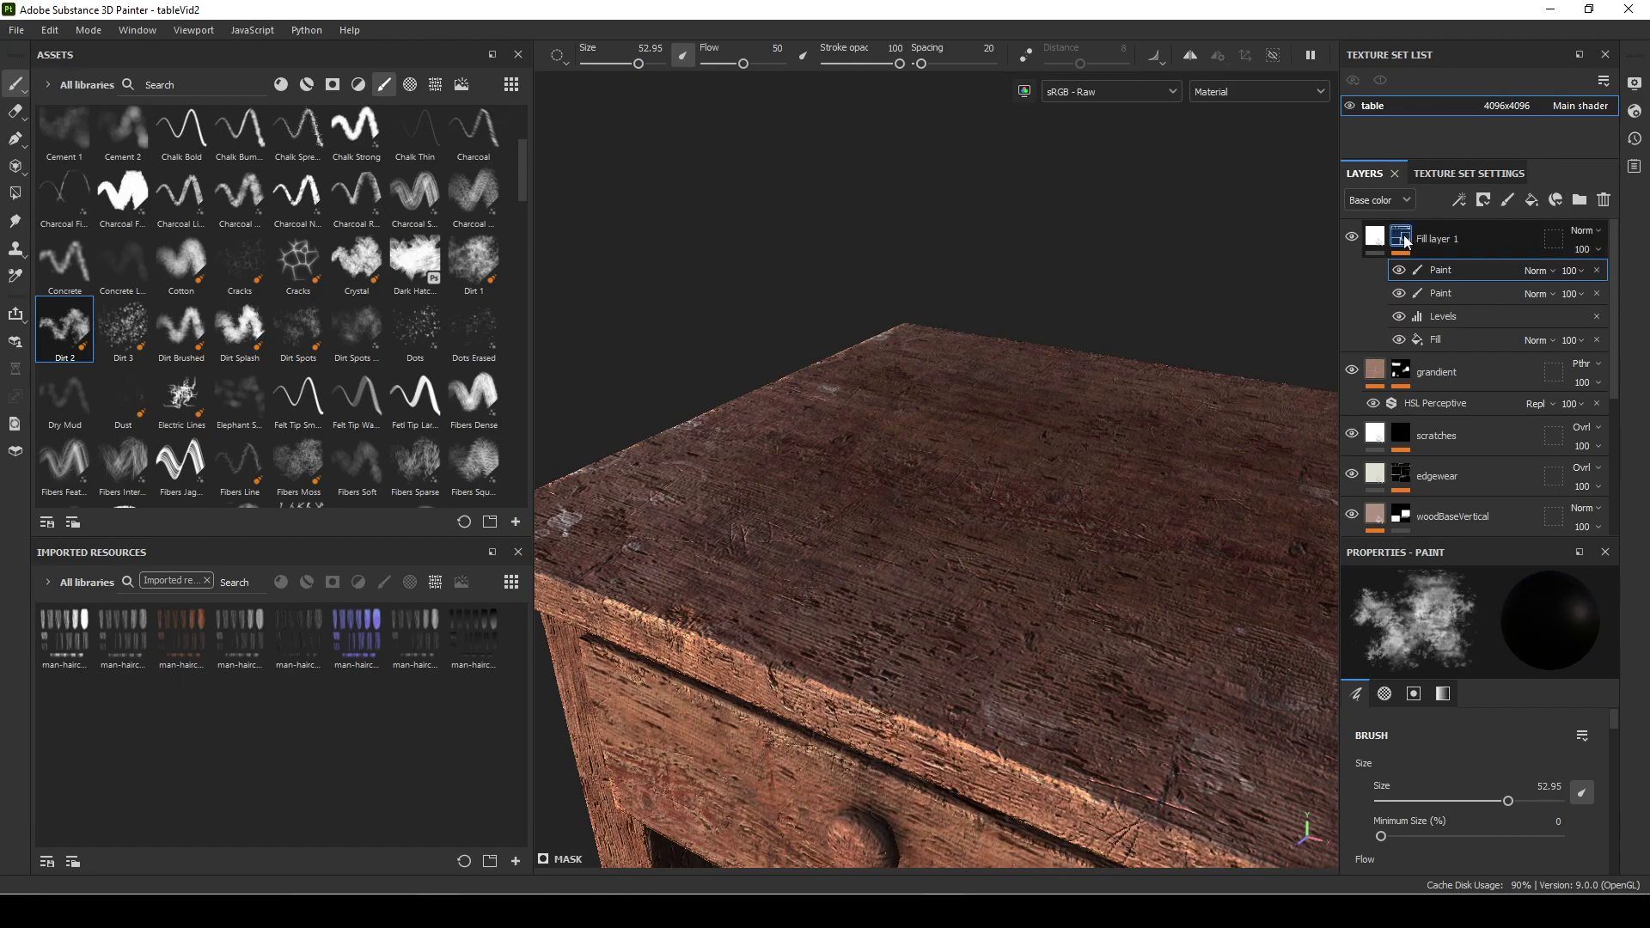
click(1087, 589)
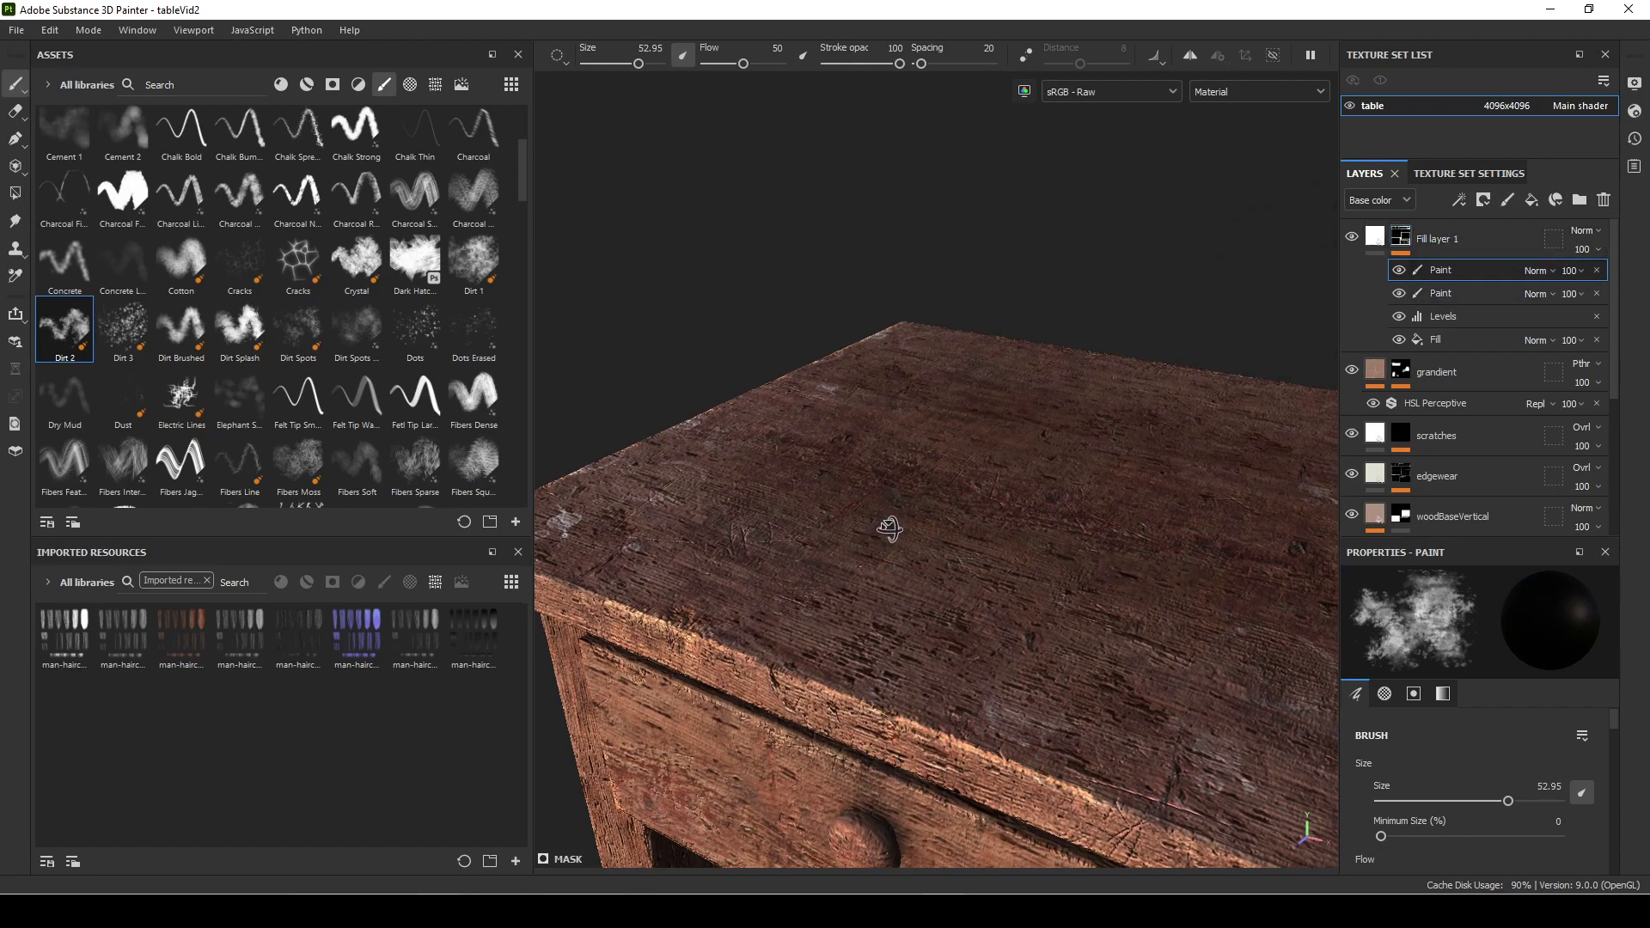
Try painting white Dirt 2 dabs onto the tabletop's mask, and undo them
alt+drag(884, 534, 954, 430)
key(x)
click(969, 436)
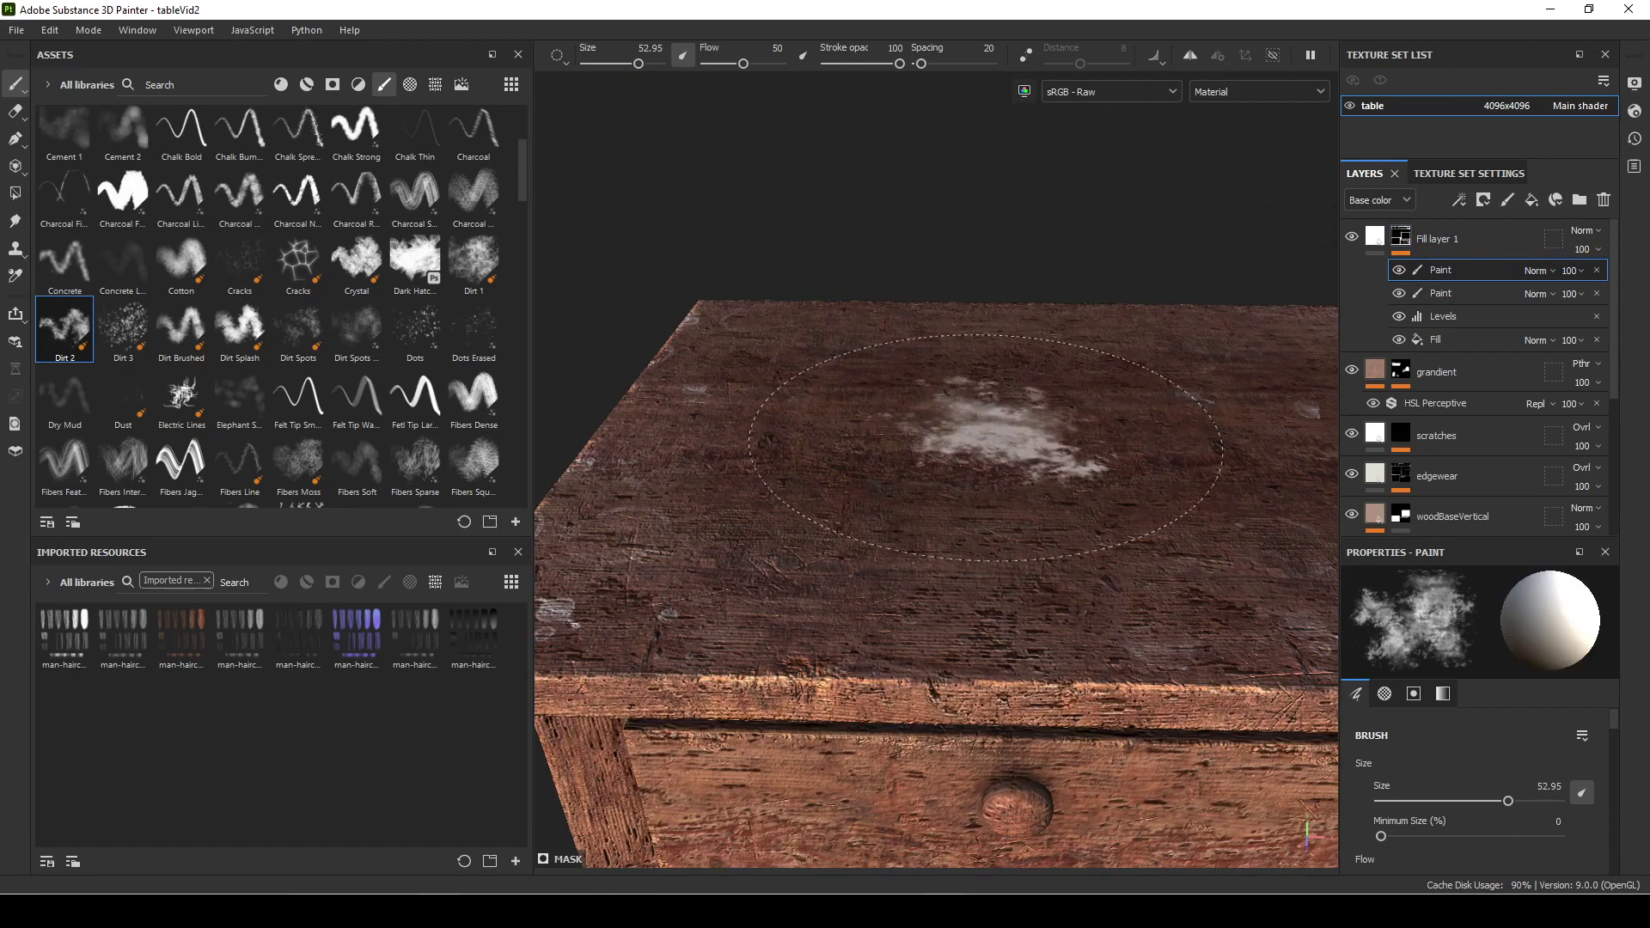
click(1160, 482)
click(1117, 578)
key(ctrl+z)
key(ctrl+z)
key(ctrl+z)
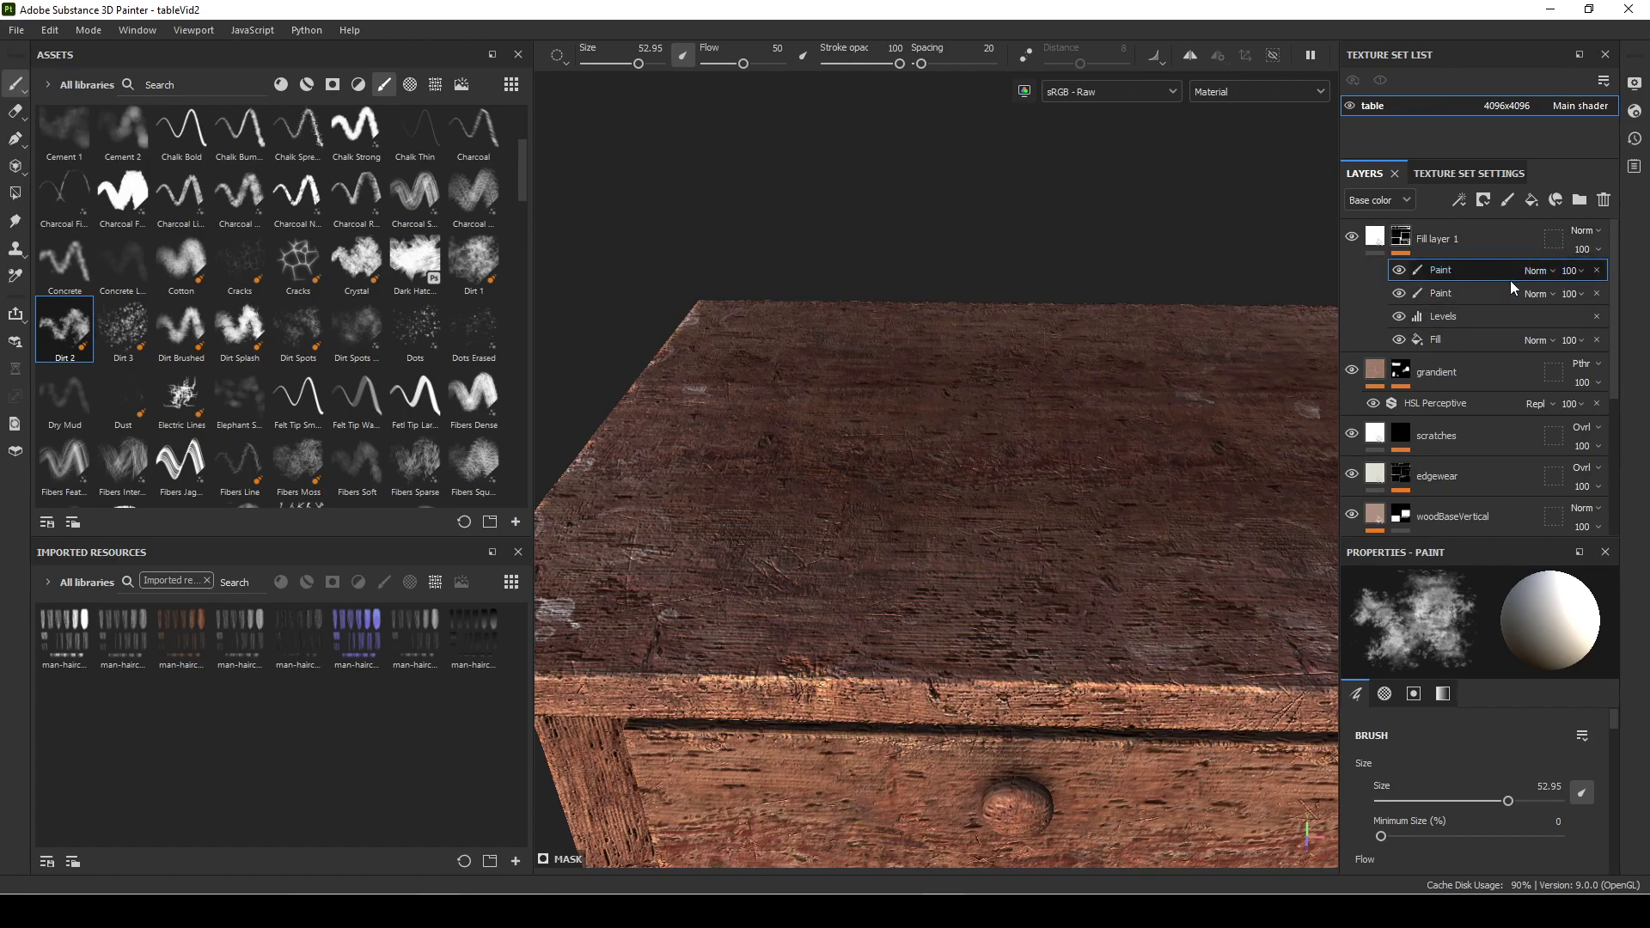
Compare the tabletop stains with the upper Paint effect hidden and shown, leaving the effect visible
alt+right_drag(910, 456, 846, 464)
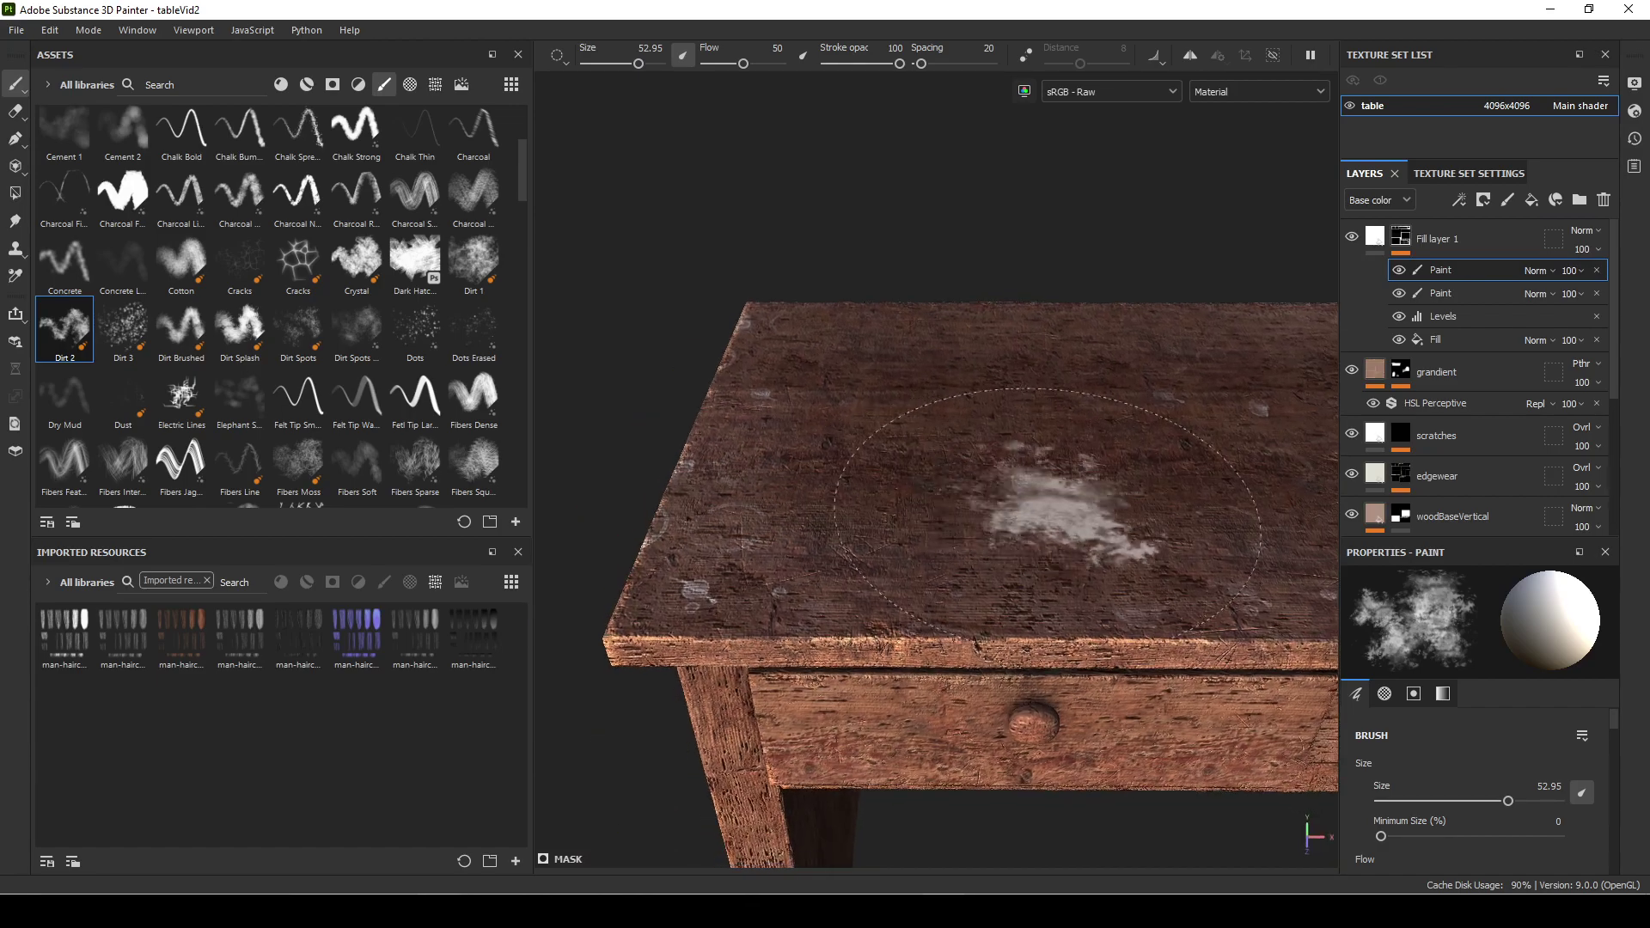
click(1400, 271)
click(1400, 271)
click(1400, 270)
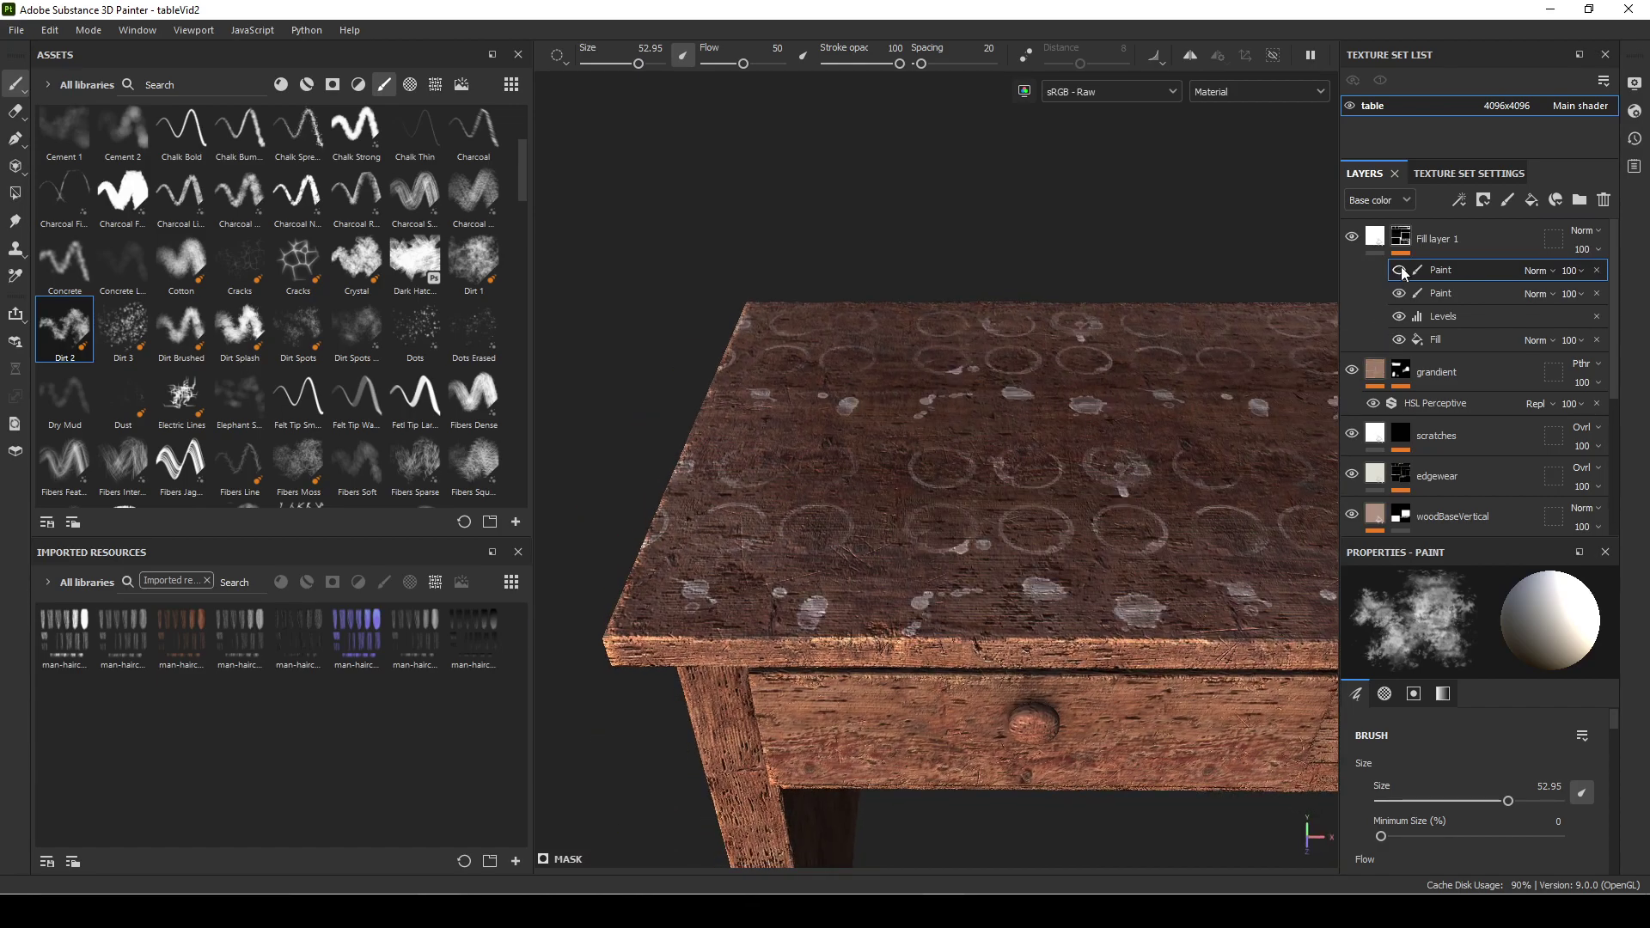
click(1399, 270)
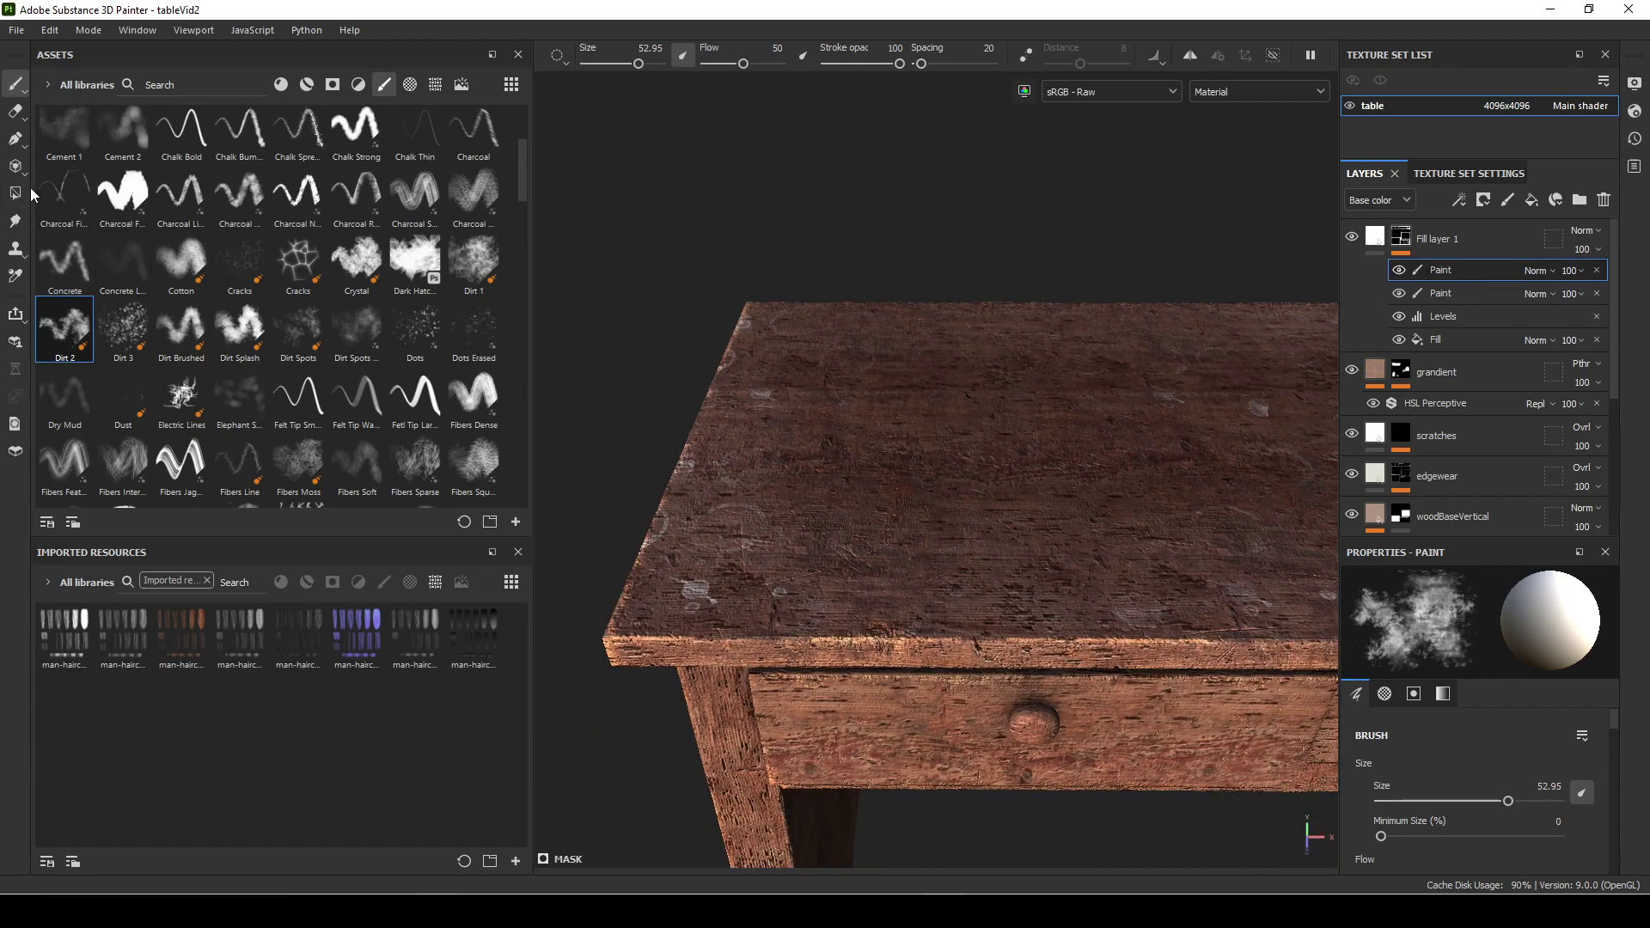
Erase parts of the upper Paint effect with a size 17.3 eraser to restore a few stains mid-tabletop, and return to the paint brush
click(7, 113)
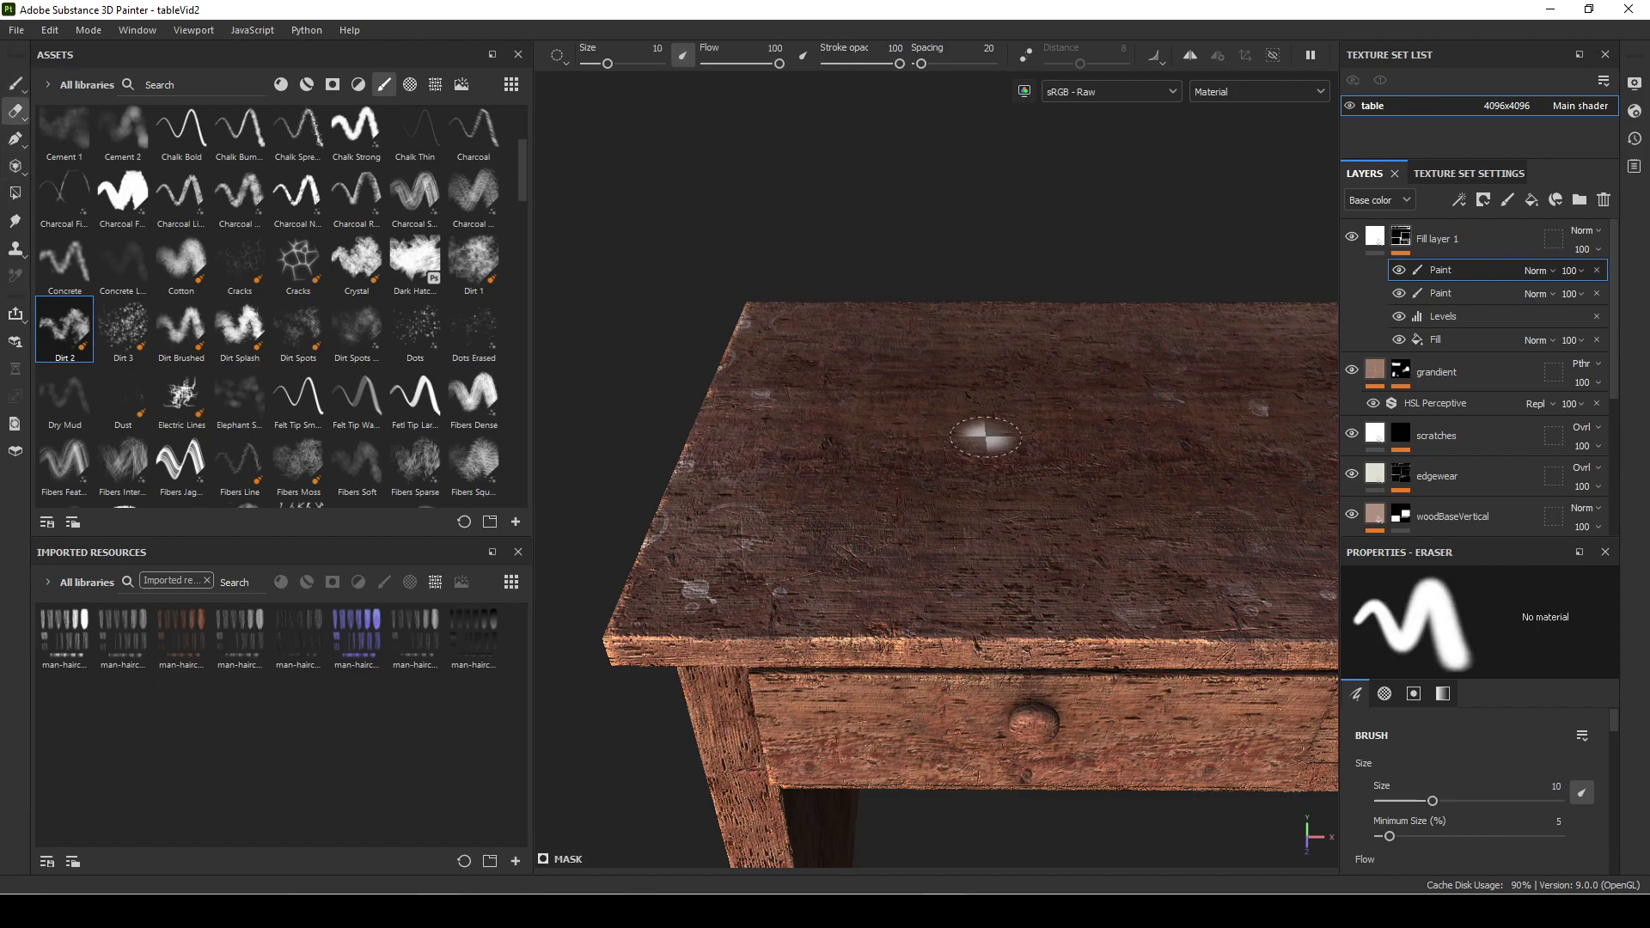
ctrl+right_drag(971, 437, 990, 464)
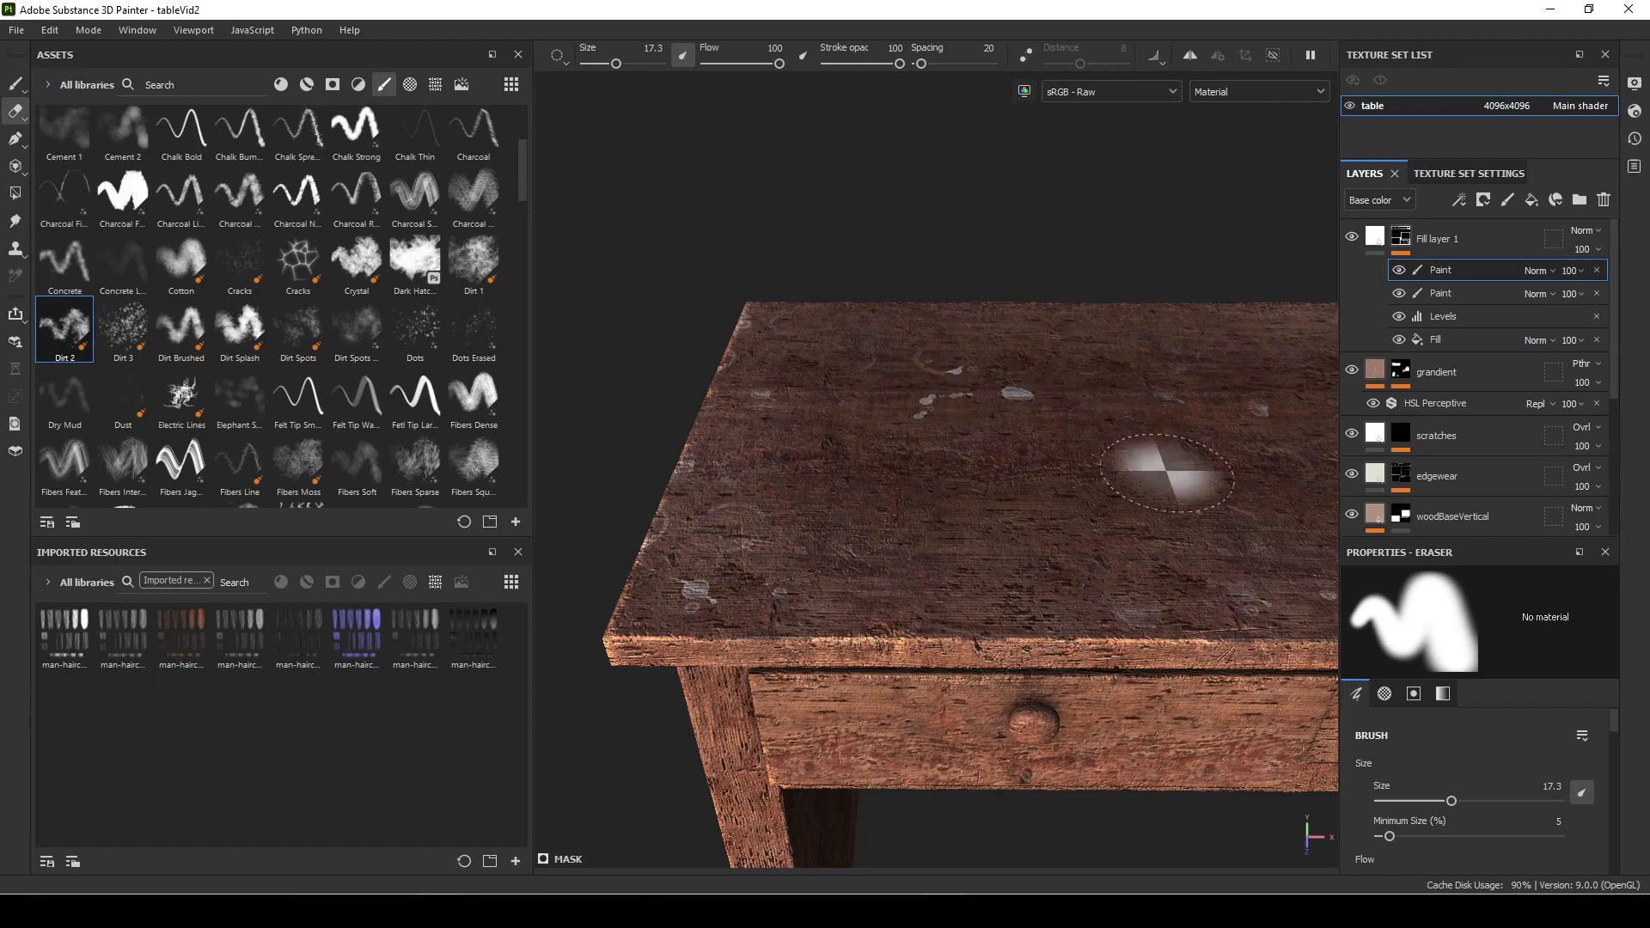
alt+drag(898, 478, 990, 425)
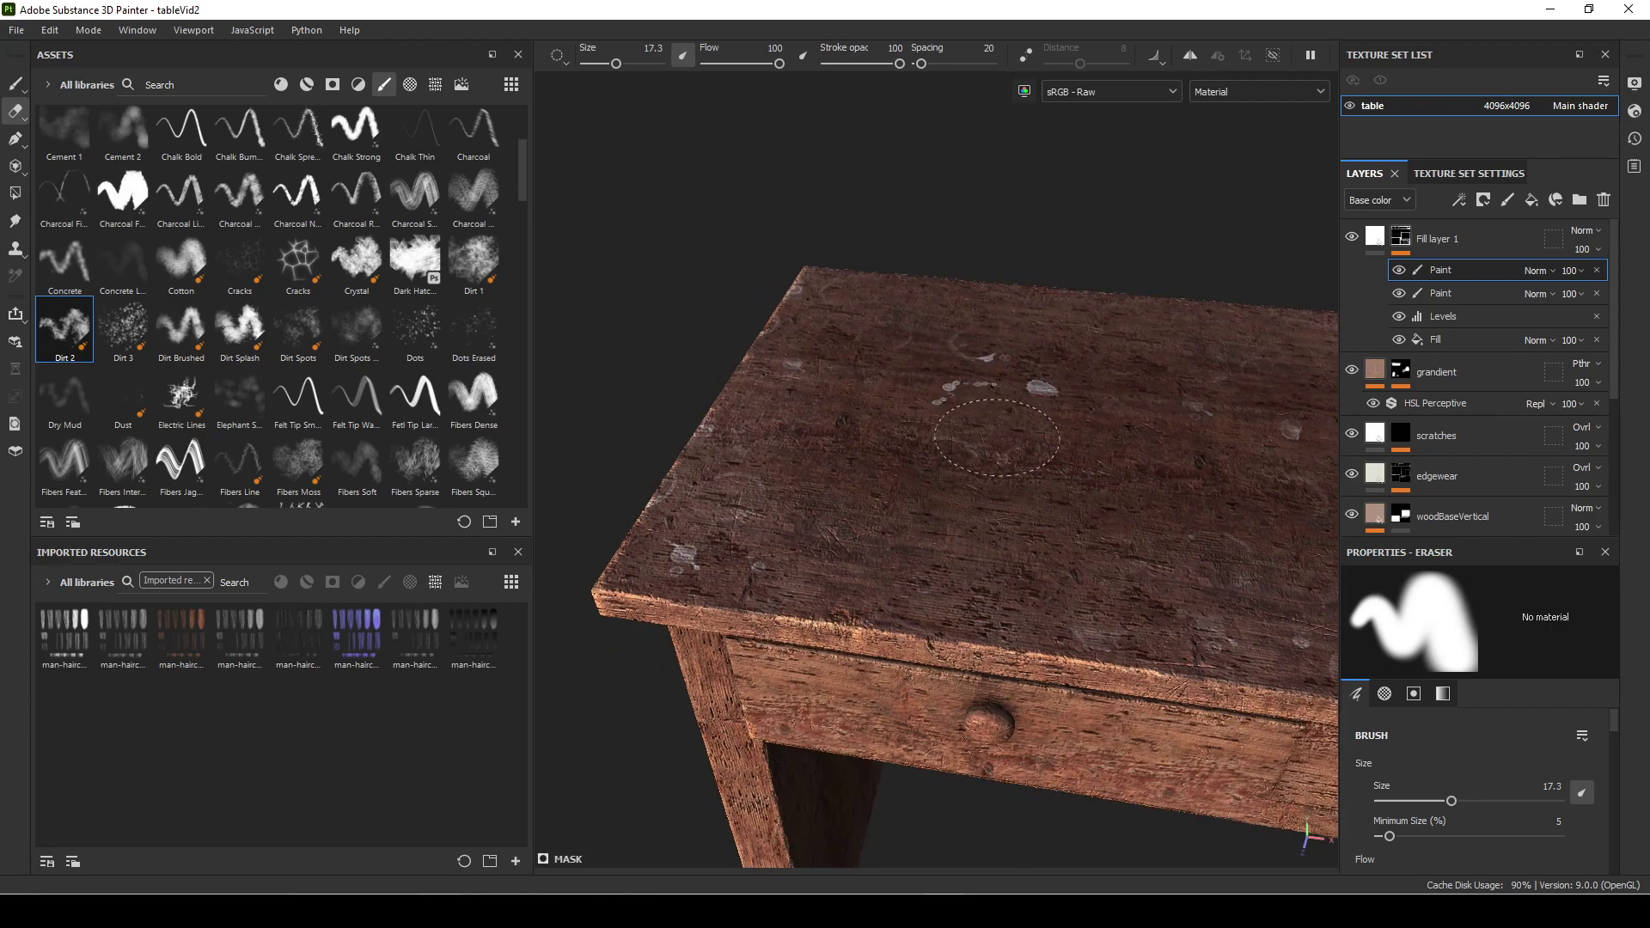
alt+drag(1023, 659, 1074, 621)
alt+right_drag(971, 622, 1220, 629)
alt+drag(1138, 598, 1032, 602)
alt+middle_drag(1031, 601, 1000, 627)
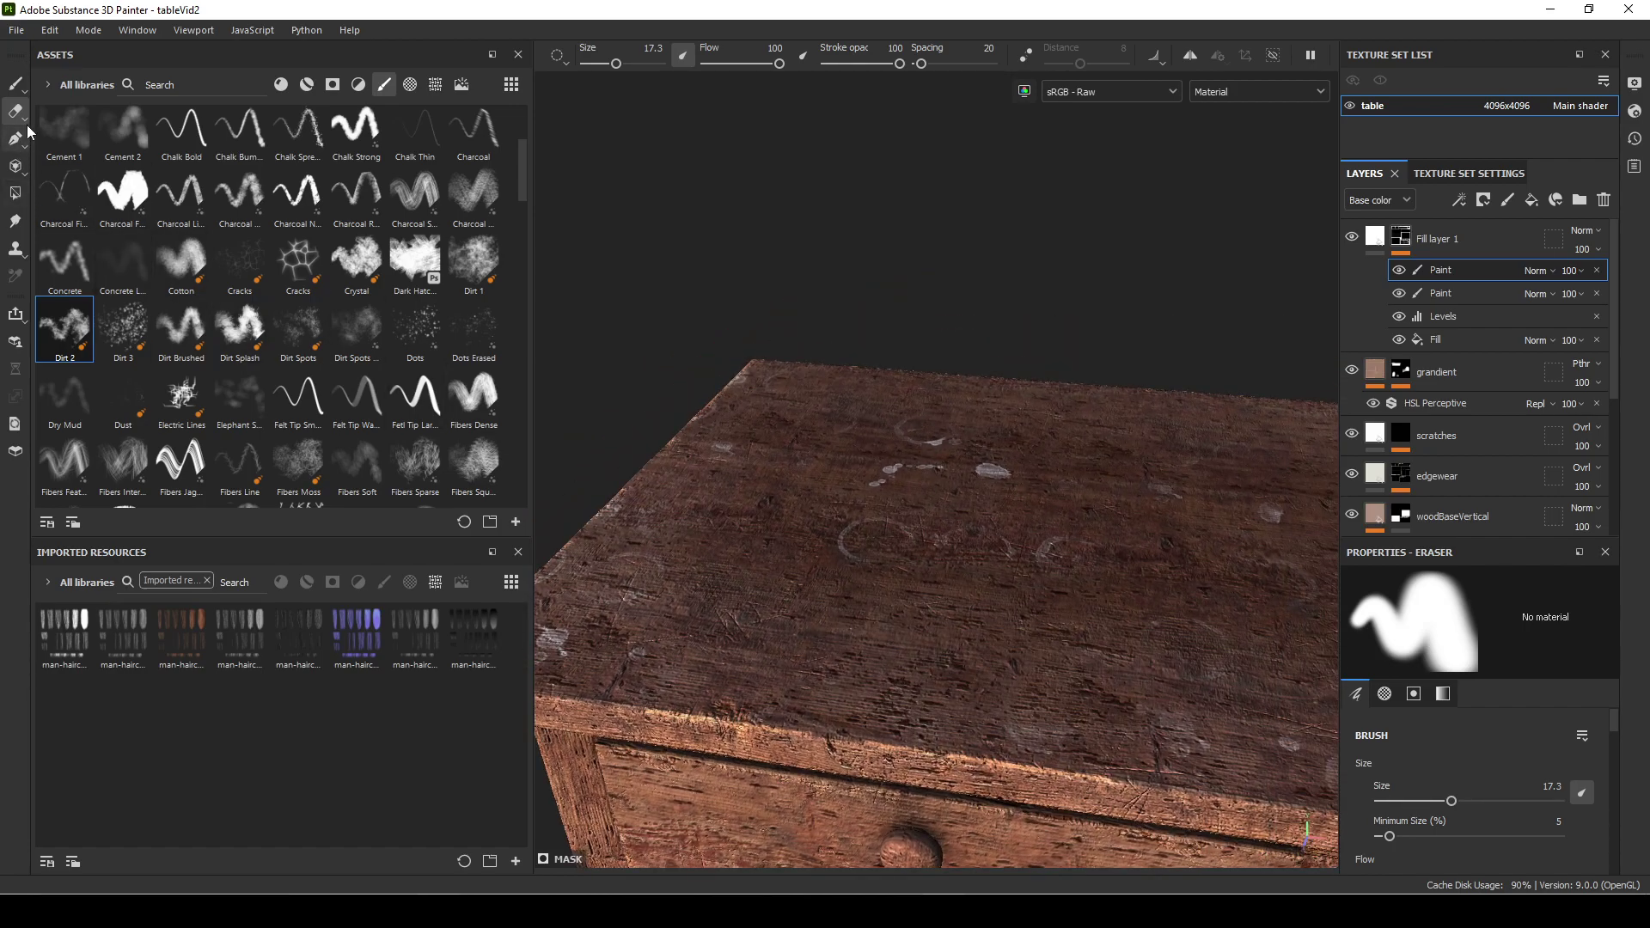
click(11, 89)
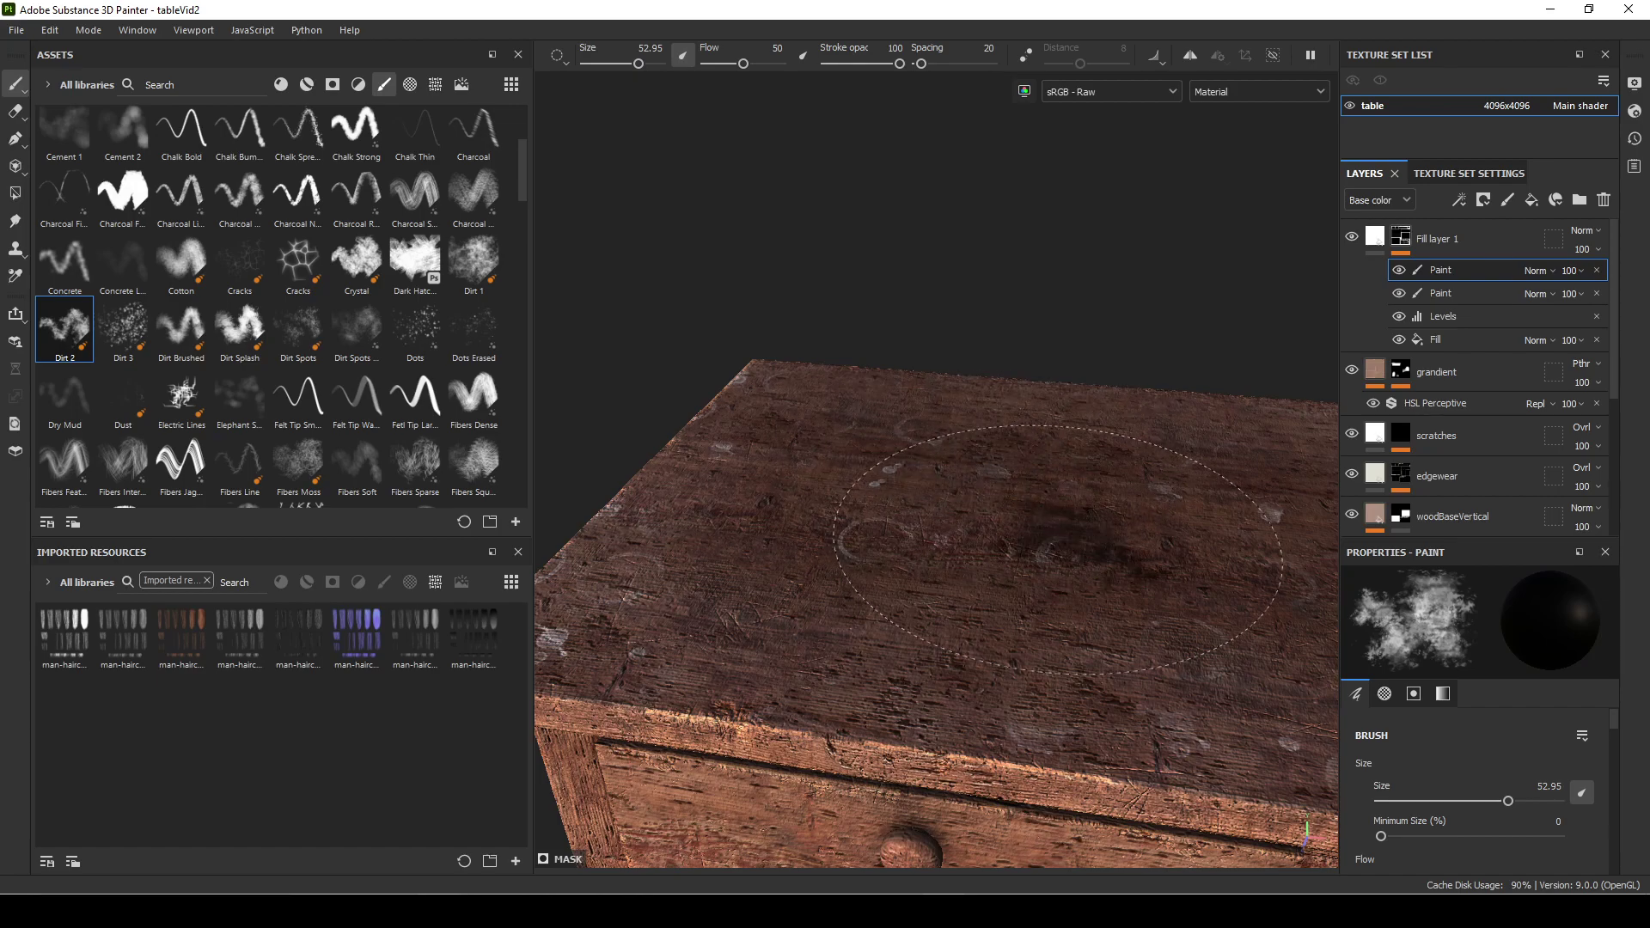
Select Fill layer 1's fill and set its roughness to about 0.29, checking the stains' gloss under different lighting angles
alt+drag(1031, 756, 750, 585)
shift+right_drag(751, 585, 889, 605)
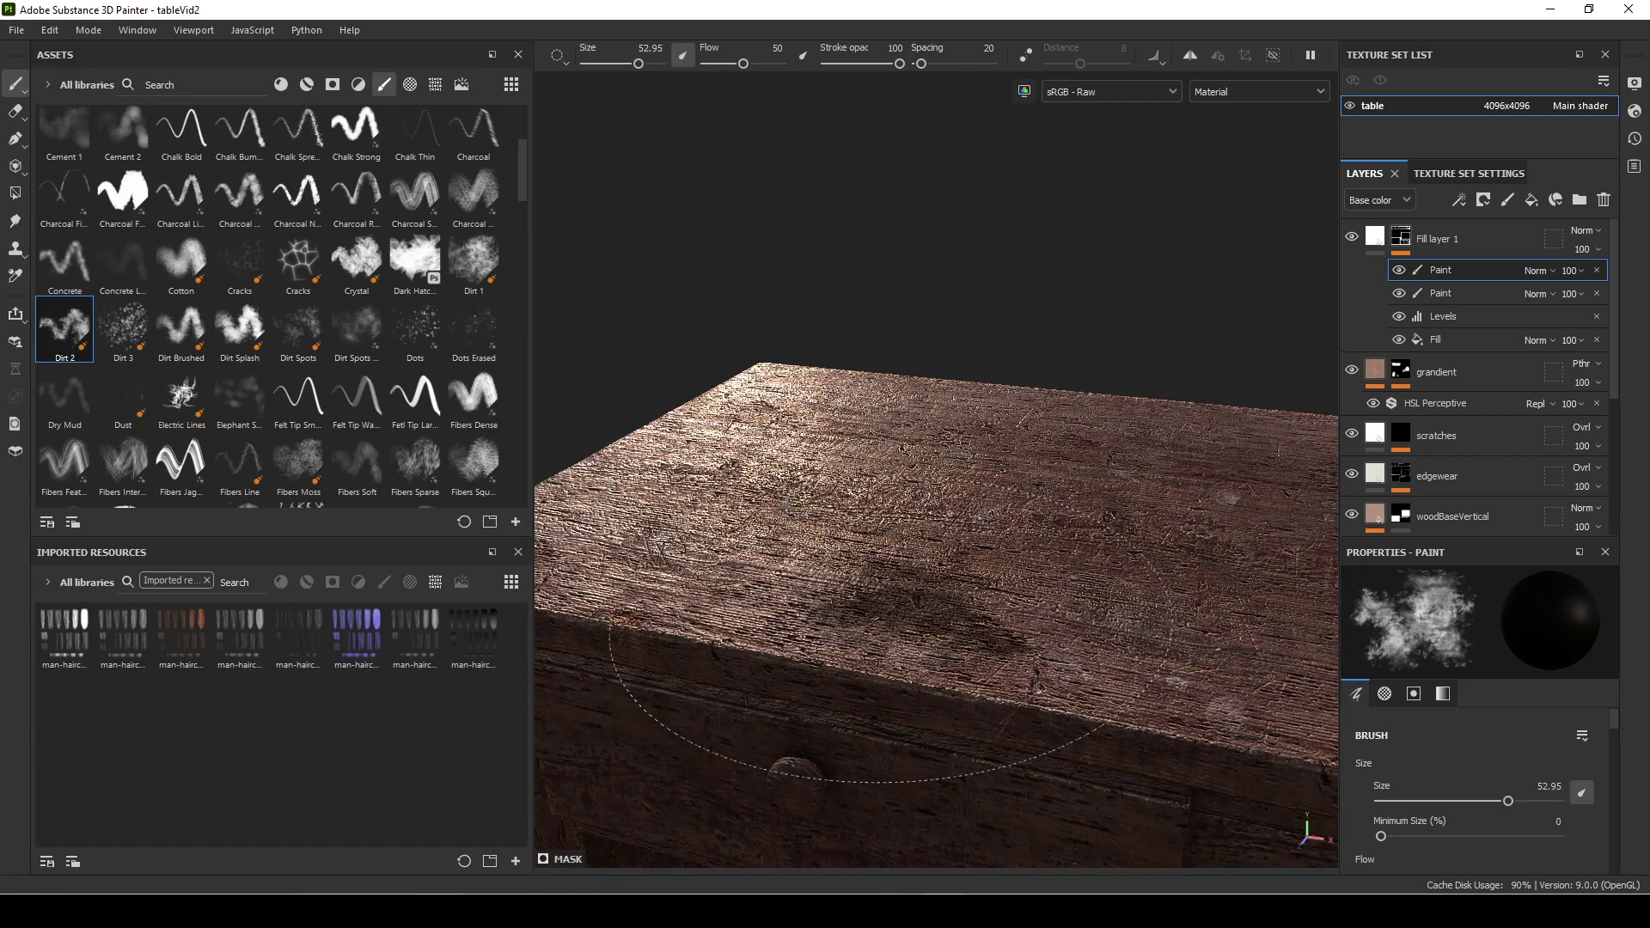
alt+drag(756, 275, 907, 492)
shift+right_drag(907, 491, 968, 514)
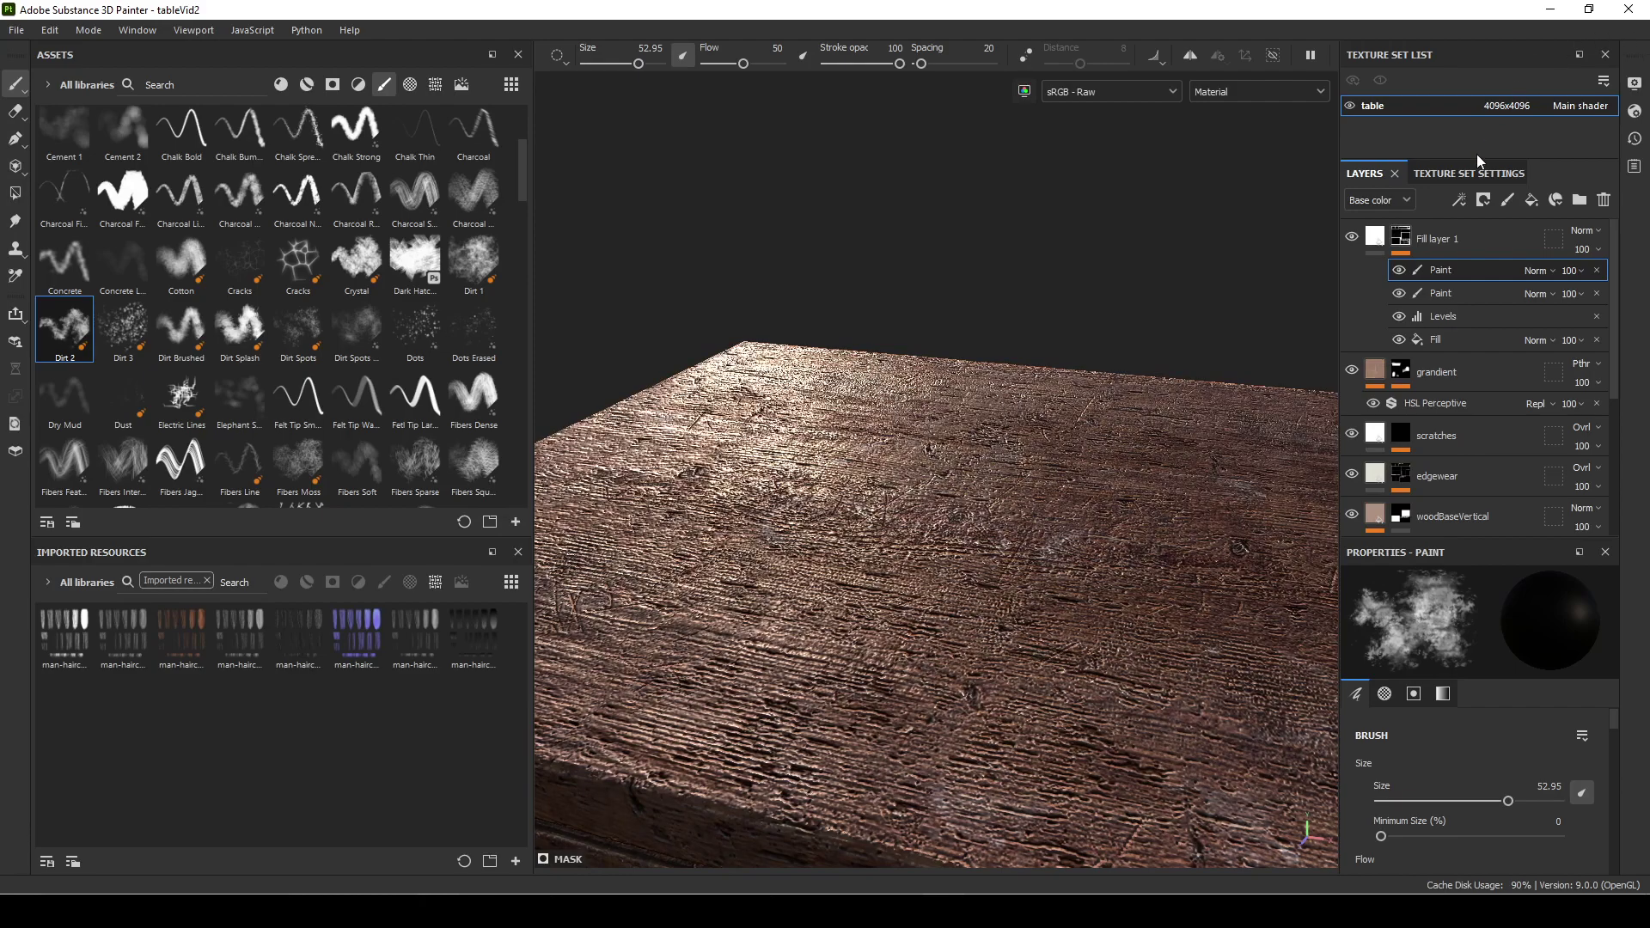
click(1389, 245)
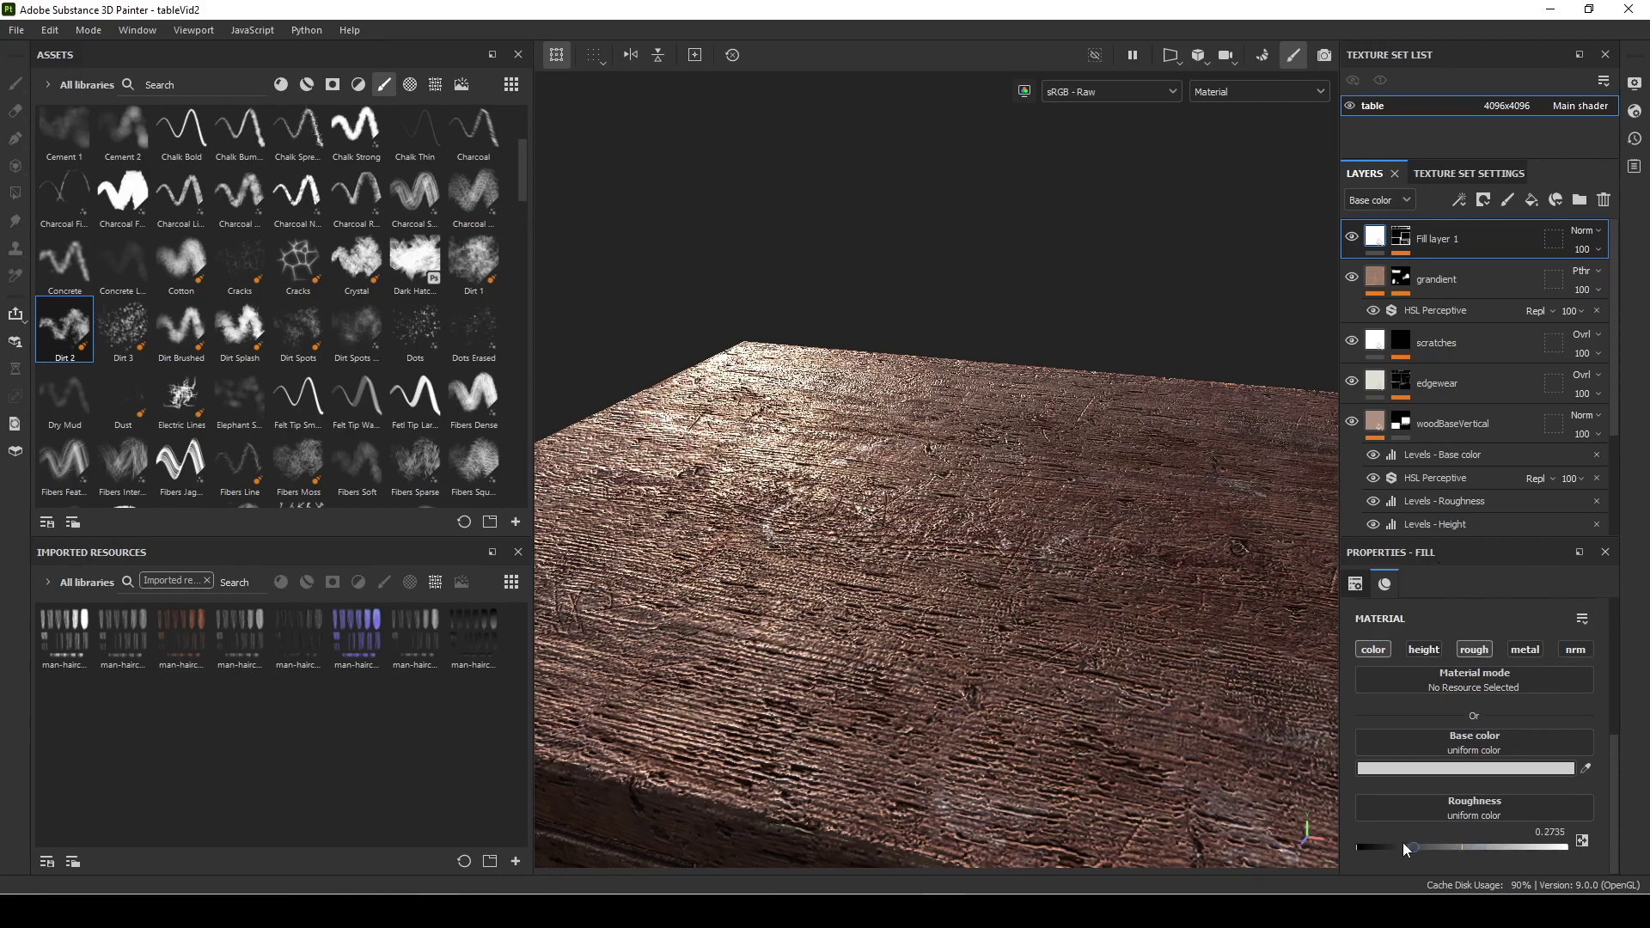
drag(1357, 847, 1418, 851)
shift+right_drag(1026, 590, 1005, 592)
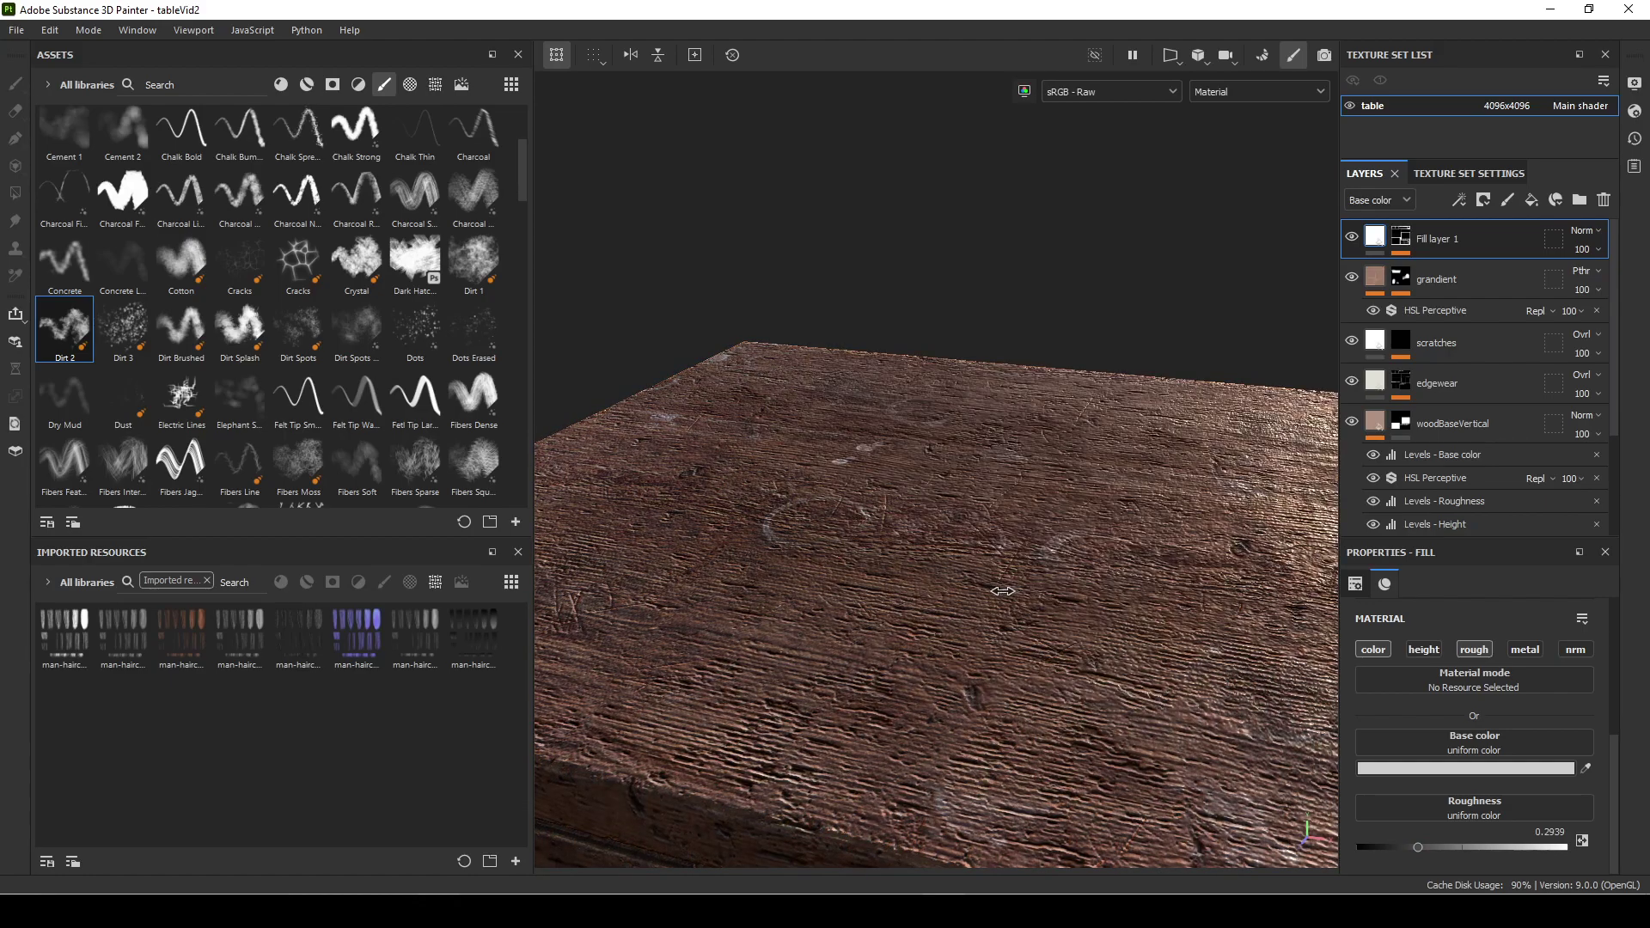
Compare the stains at a roughness of 1 and settle on a roughness of about 0.2 for Fill layer 1
drag(1421, 847, 1562, 847)
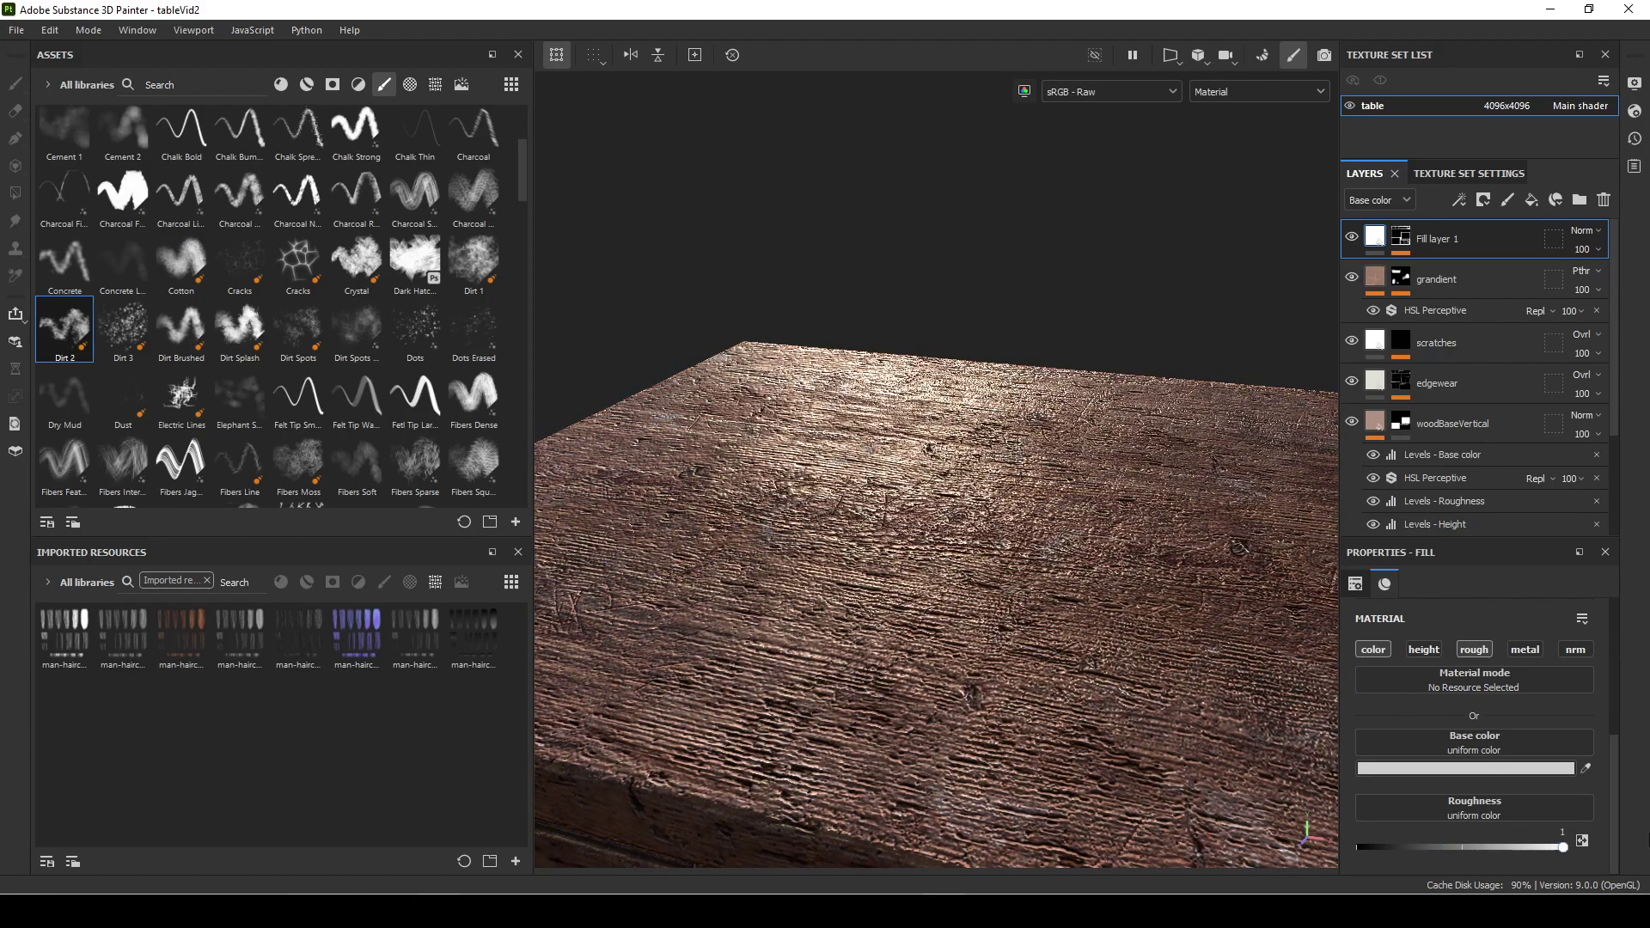
alt+drag(846, 627, 1224, 826)
drag(1508, 847, 1399, 849)
mouse_move(1132, 689)
shift+right_down()
mouse_move(1162, 711)
mouse_move(1108, 683)
shift+right_up()
mouse_move(1108, 683)
alt+mouse_down()
mouse_move(1021, 645)
mouse_move(1063, 619)
mouse_move(1101, 398)
mouse_move(1101, 467)
mouse_move(995, 589)
mouse_move(1068, 593)
mouse_move(1068, 688)
mouse_move(1108, 683)
alt+mouse_up()
Lower Fill layer 1's opacity to 69 and check the softened stains across the tabletop under rotated lighting
click(1600, 250)
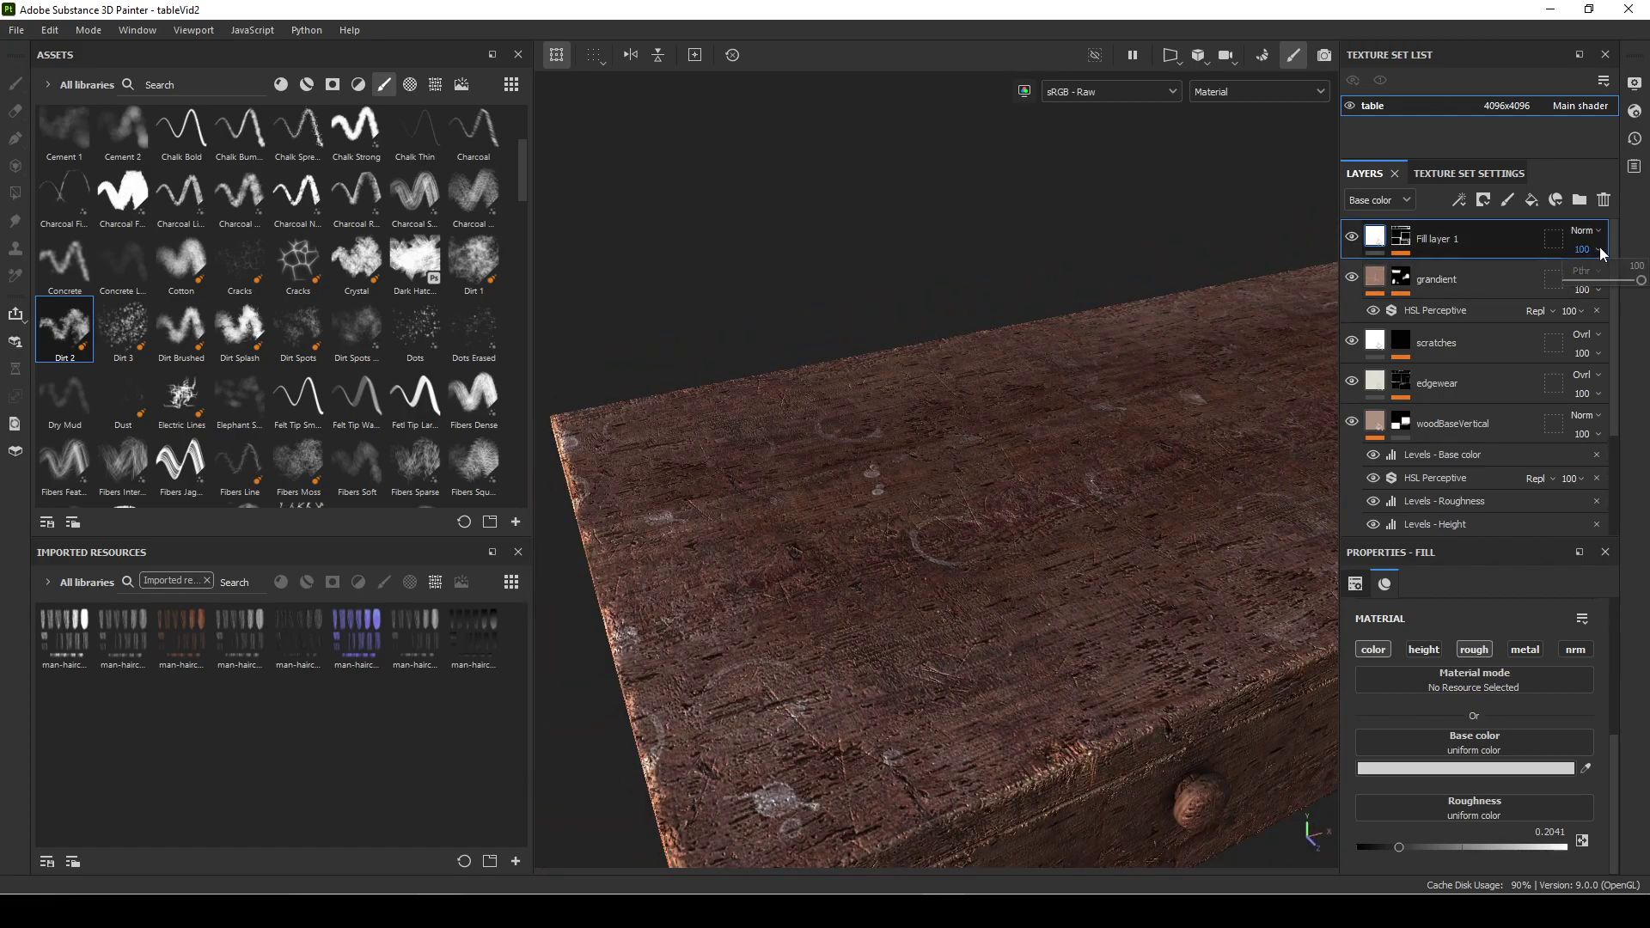
click(1615, 281)
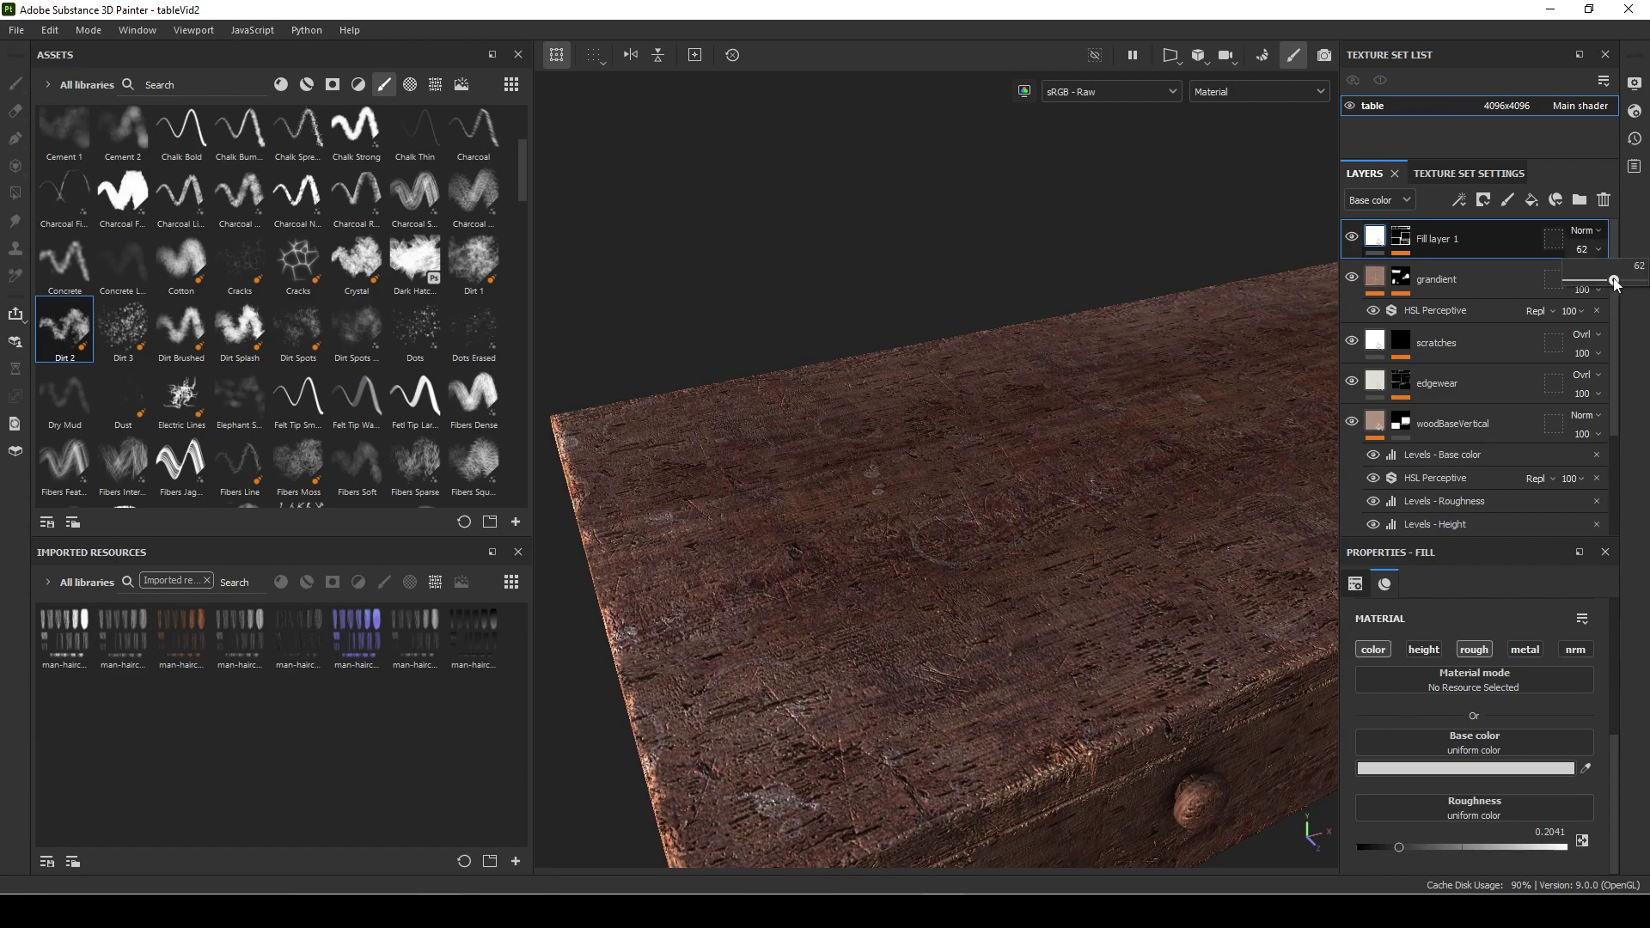
alt+drag(965, 634, 1092, 580)
shift+right_drag(1092, 580, 1012, 584)
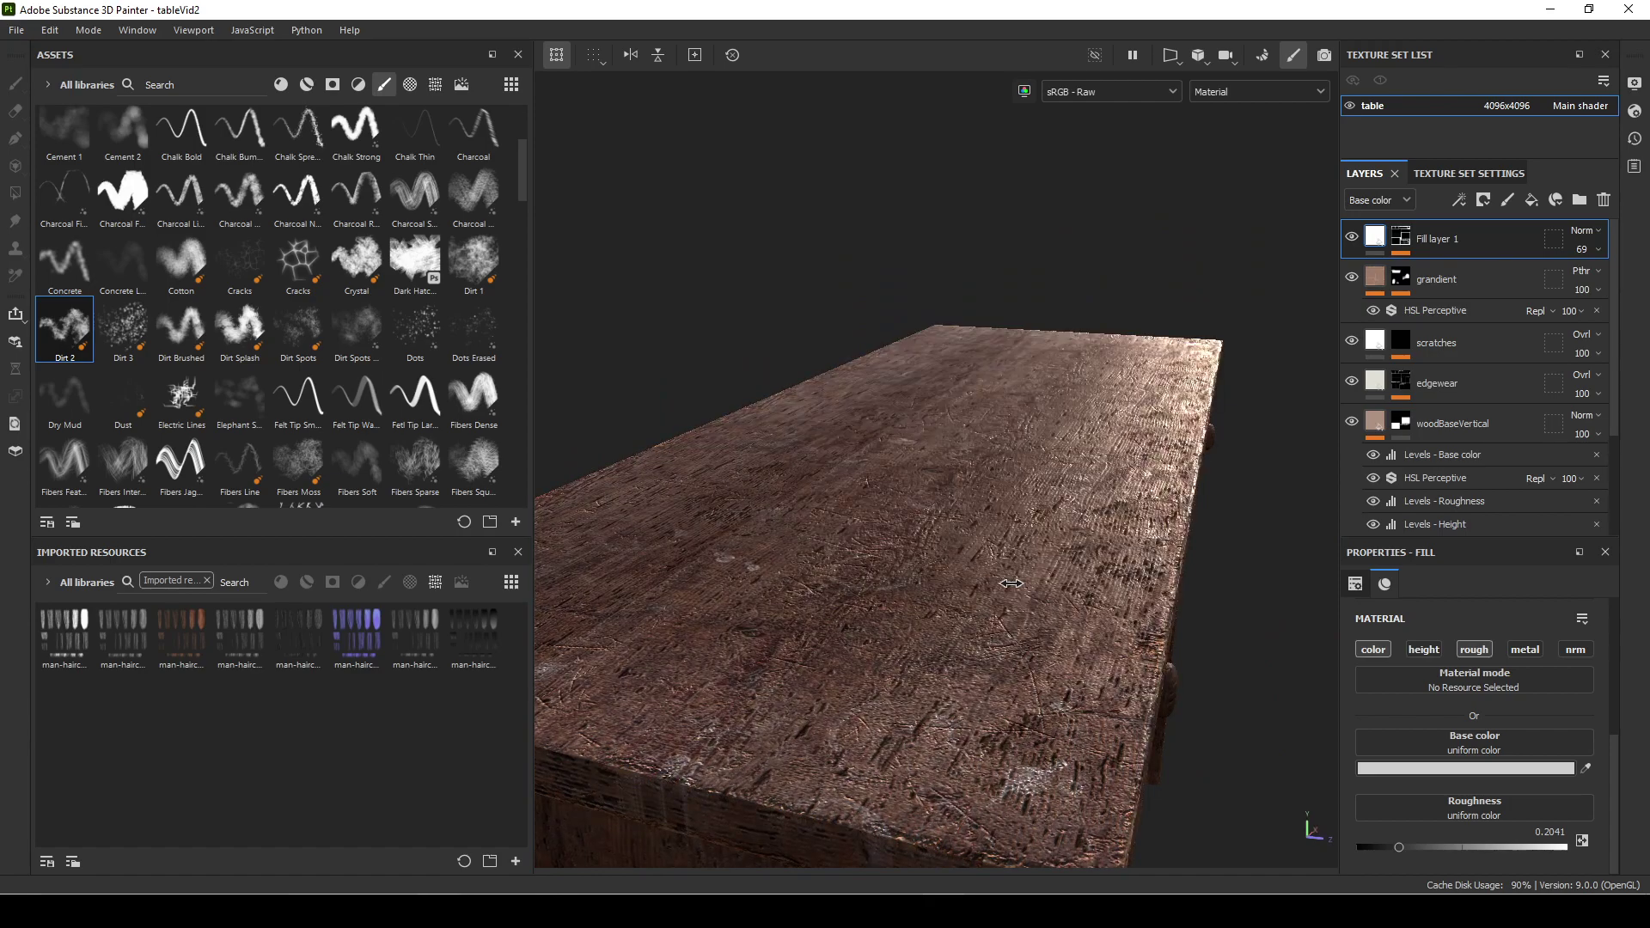
alt+drag(997, 582, 960, 636)
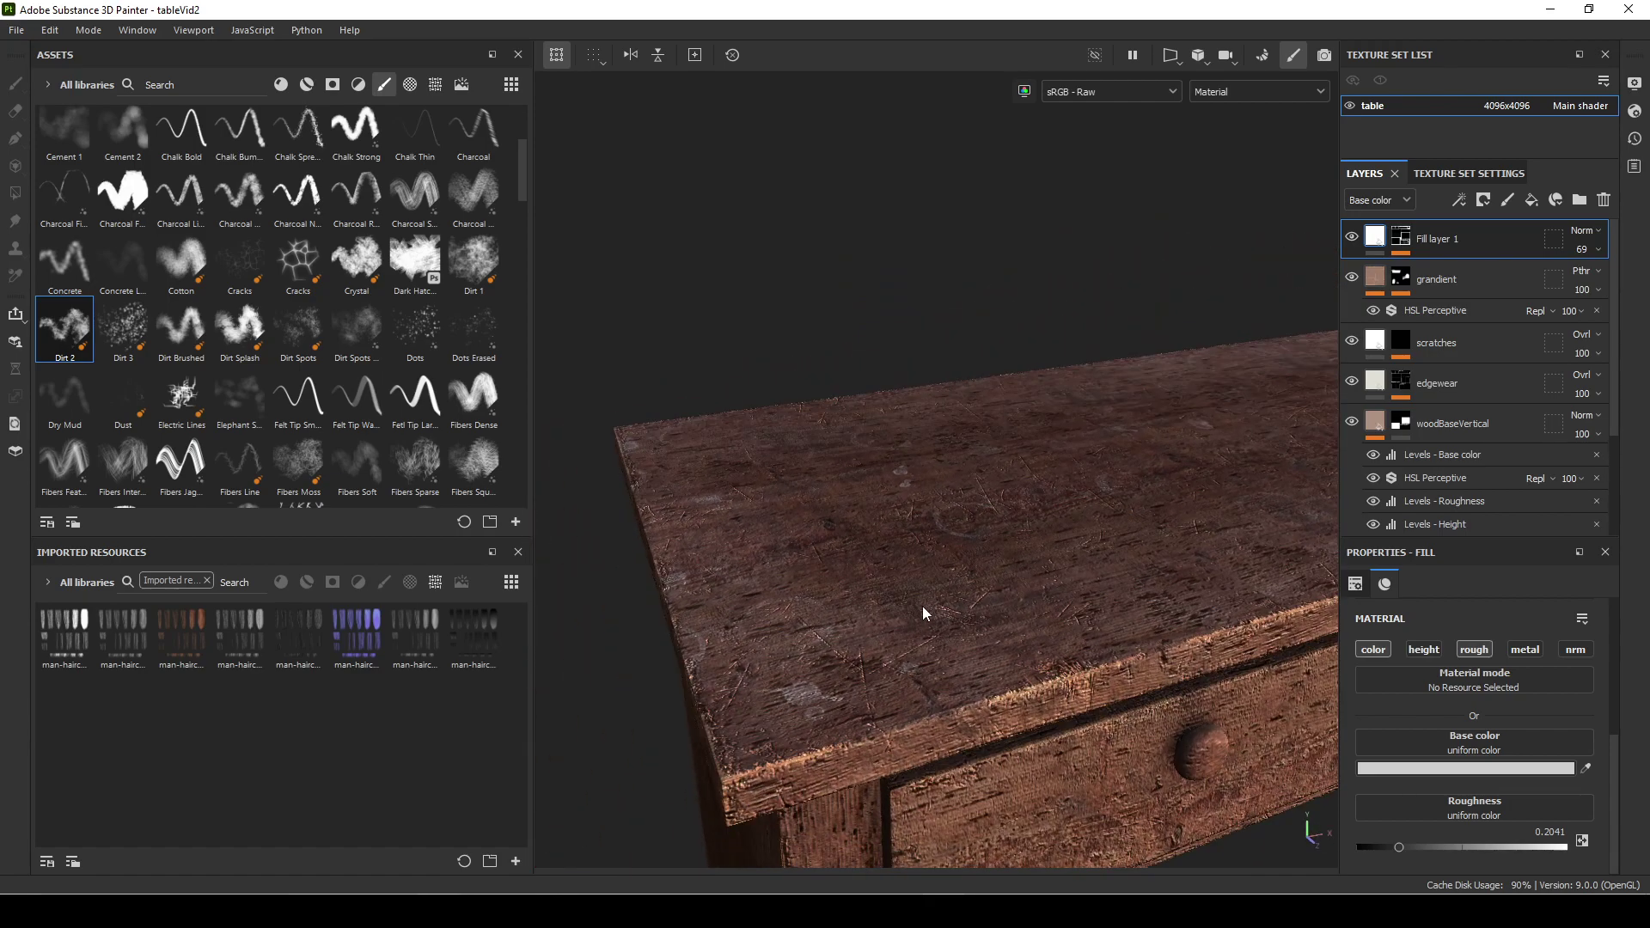